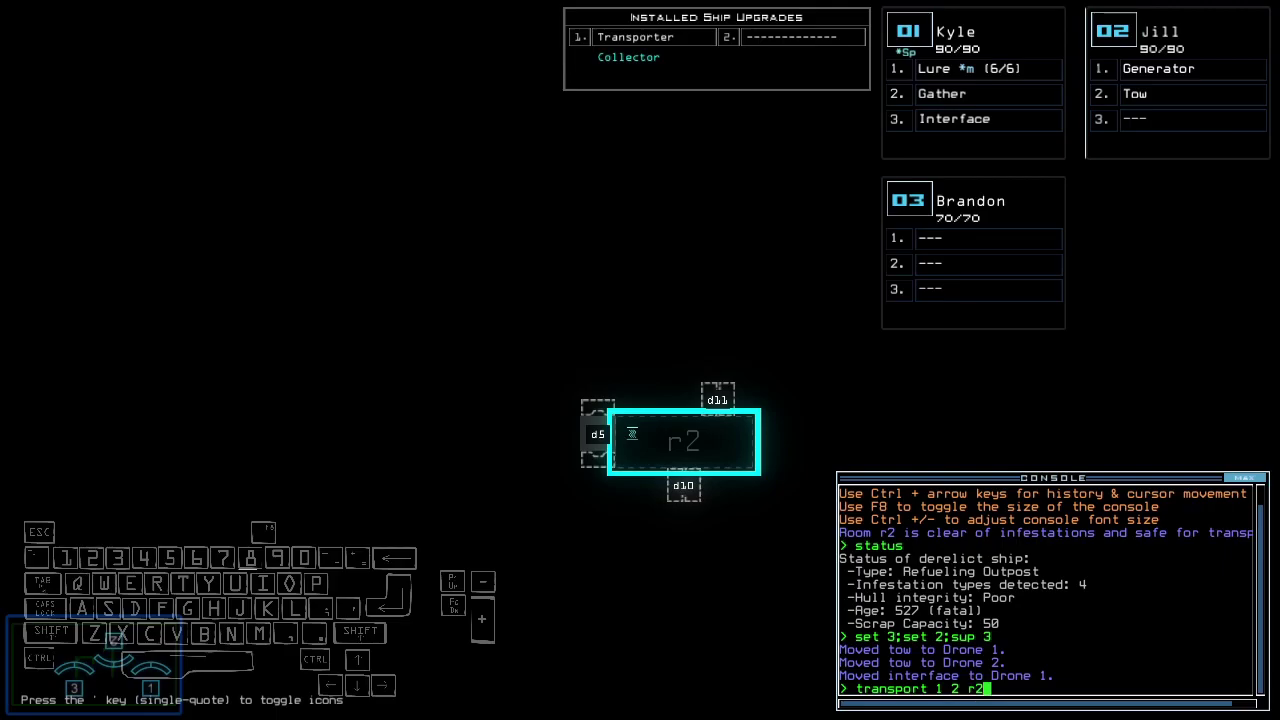
# - Send both drones into room r2, gather its scrap and power the generator
pyautogui.press('Return')
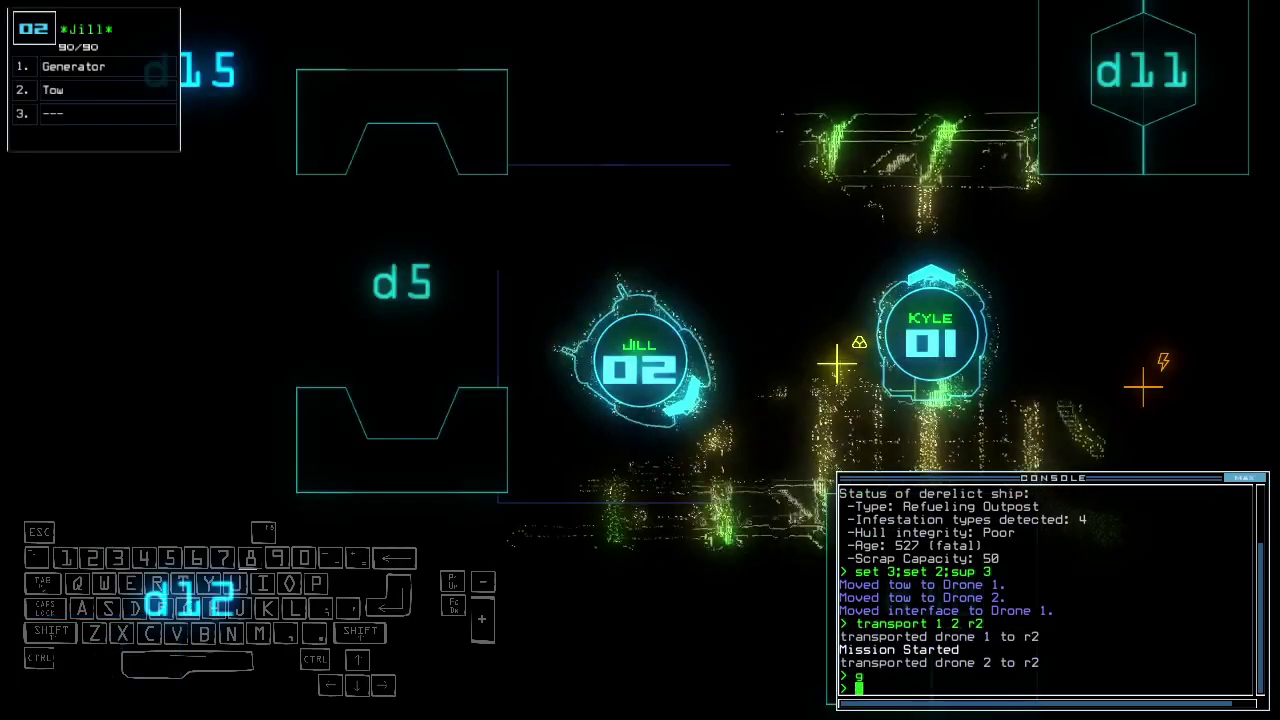
pyautogui.write('g')
pyautogui.press('Return')
pyautogui.write('g')
pyautogui.press('Return')
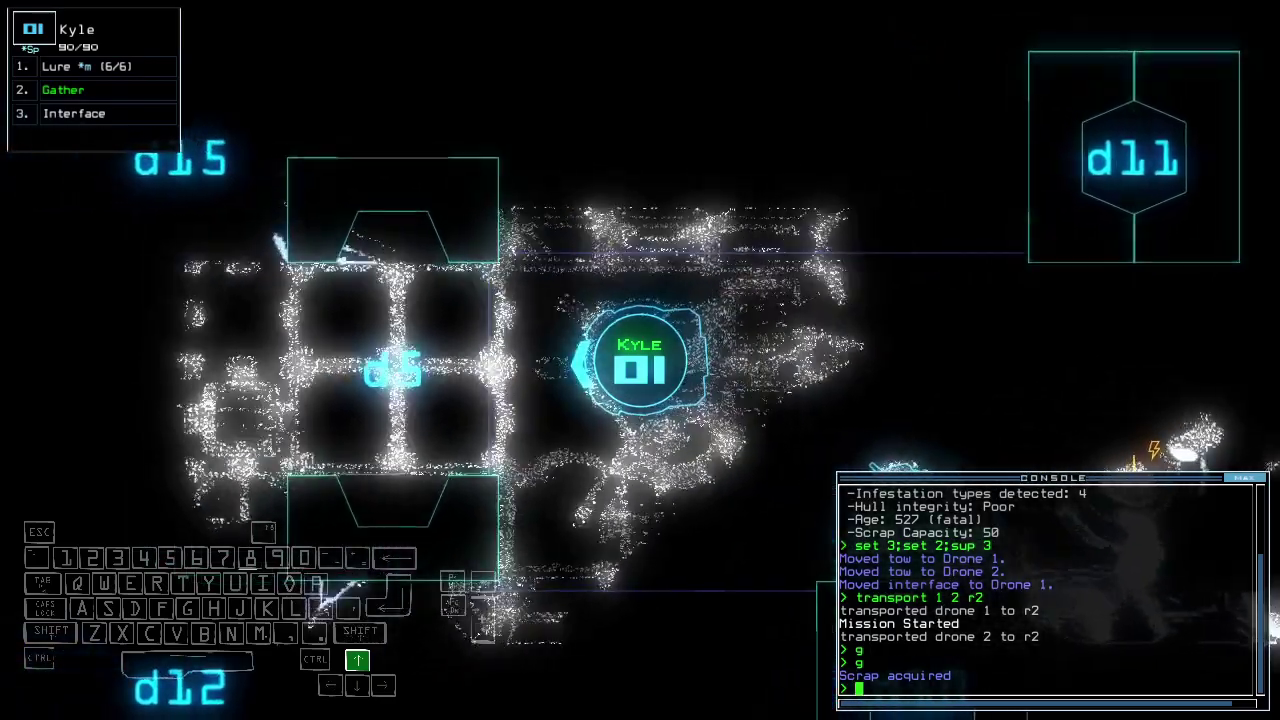
pyautogui.press('space')
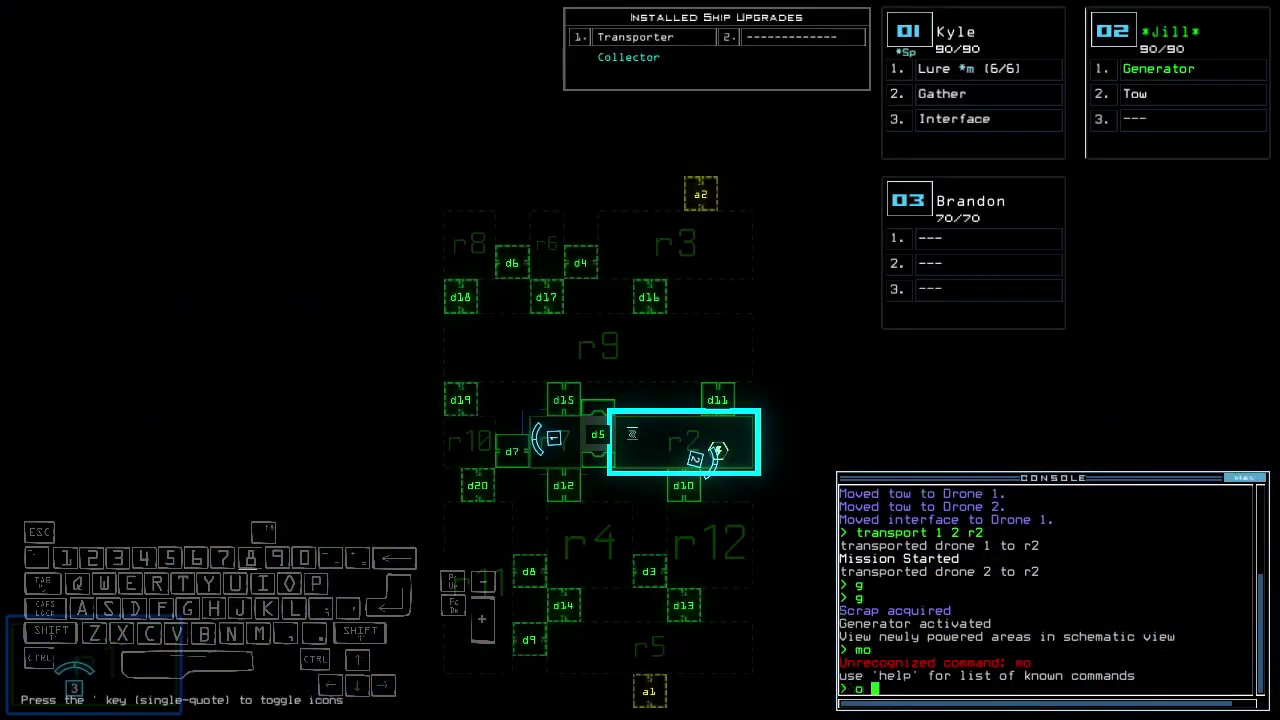
# - Drop a lure beside drone 1, open d7, close the nearby doors and open d15
pyautogui.press('space')
pyautogui.write('l')
pyautogui.press('Return')
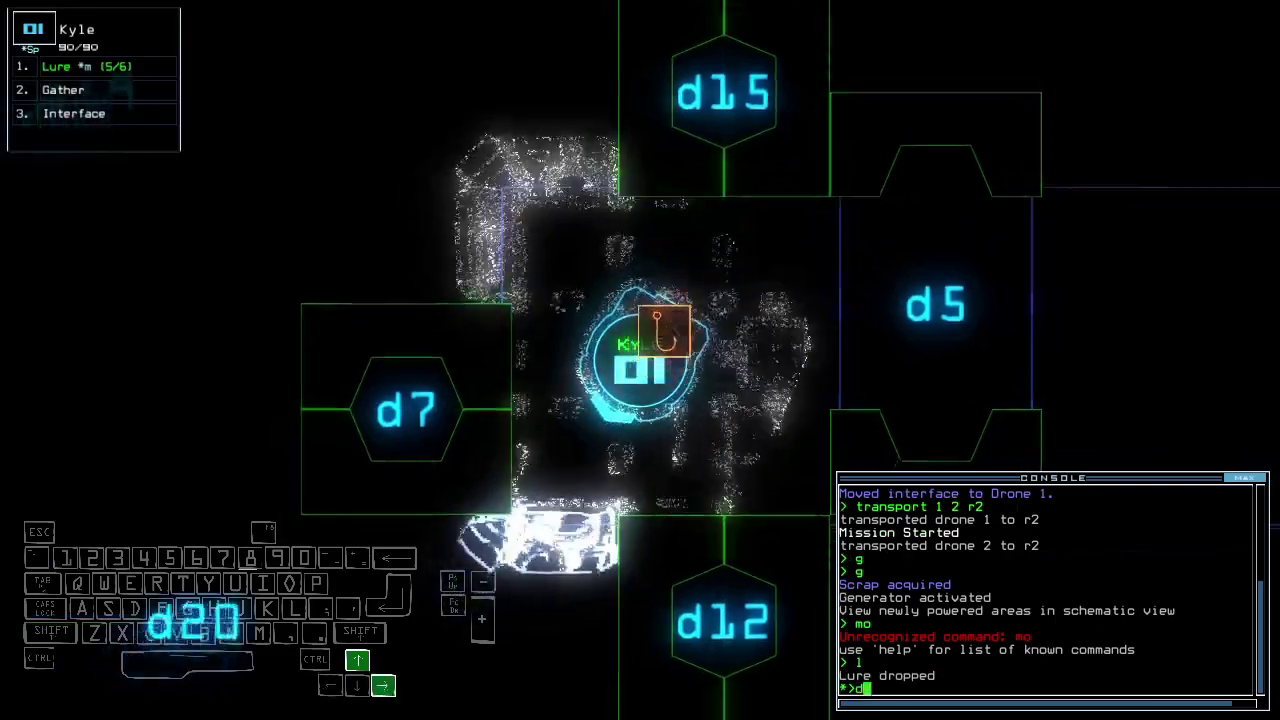
pyautogui.write('d7')
pyautogui.press('Return')
pyautogui.press('space')
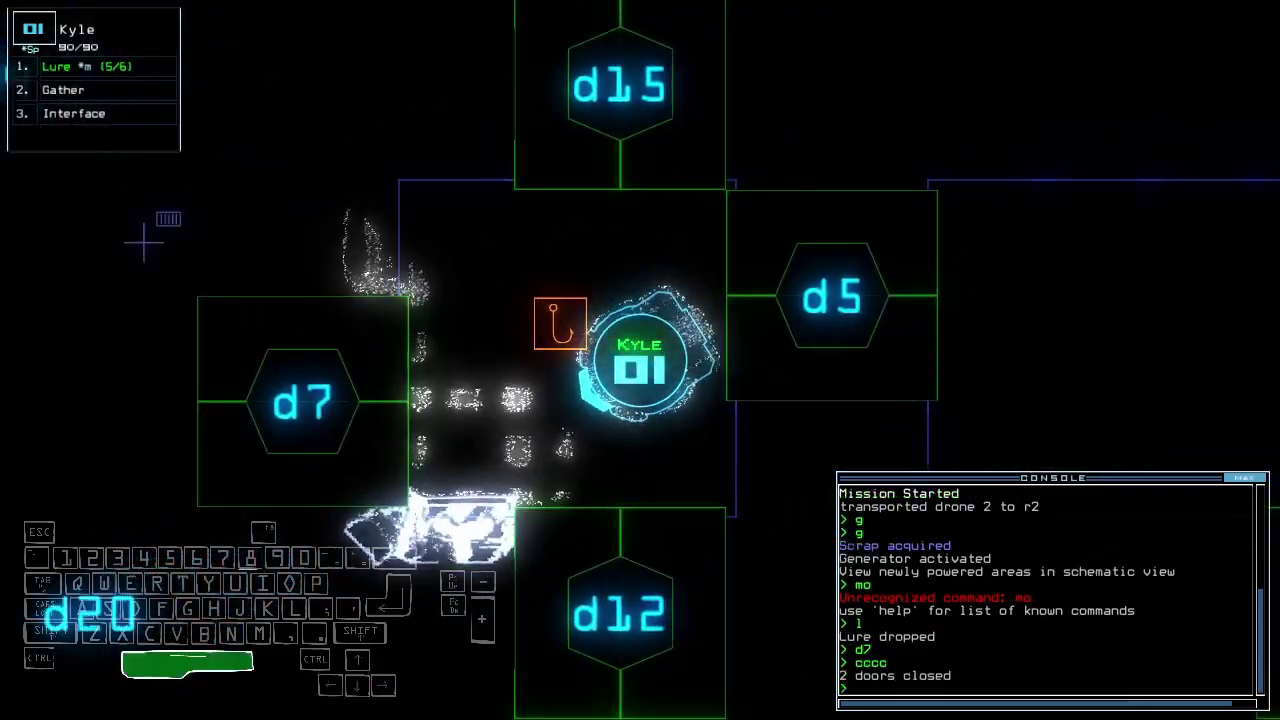
pyautogui.write(' d15')
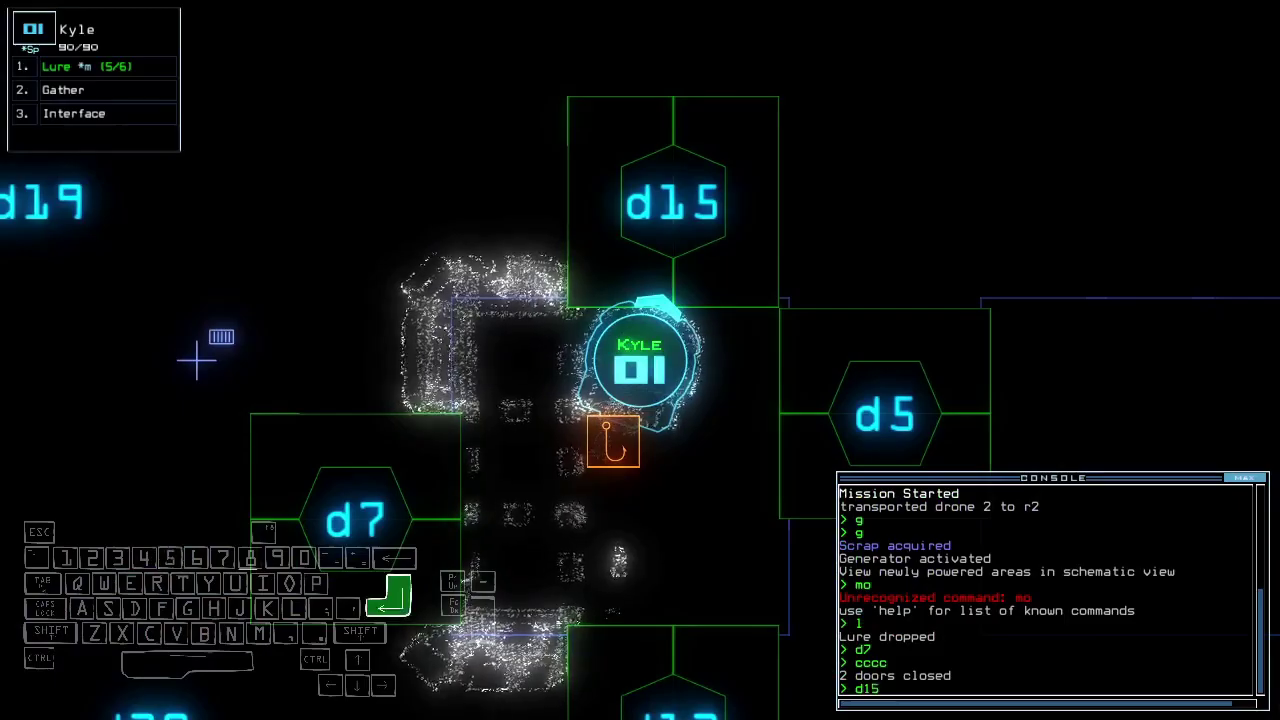
pyautogui.press('Return')
# - Drive Kyle to room r9, drop another lure and start gathering the reserve fuel
pyautogui.press('Up')
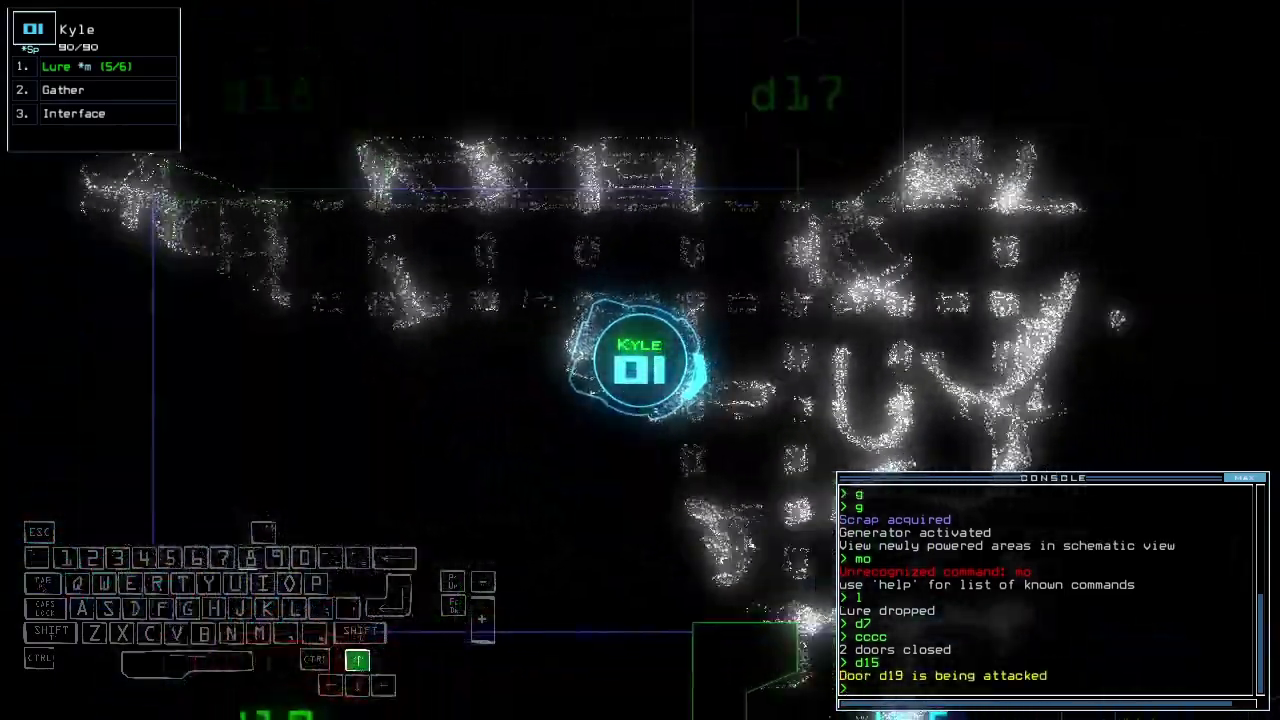
pyautogui.write('l')
pyautogui.press('Return')
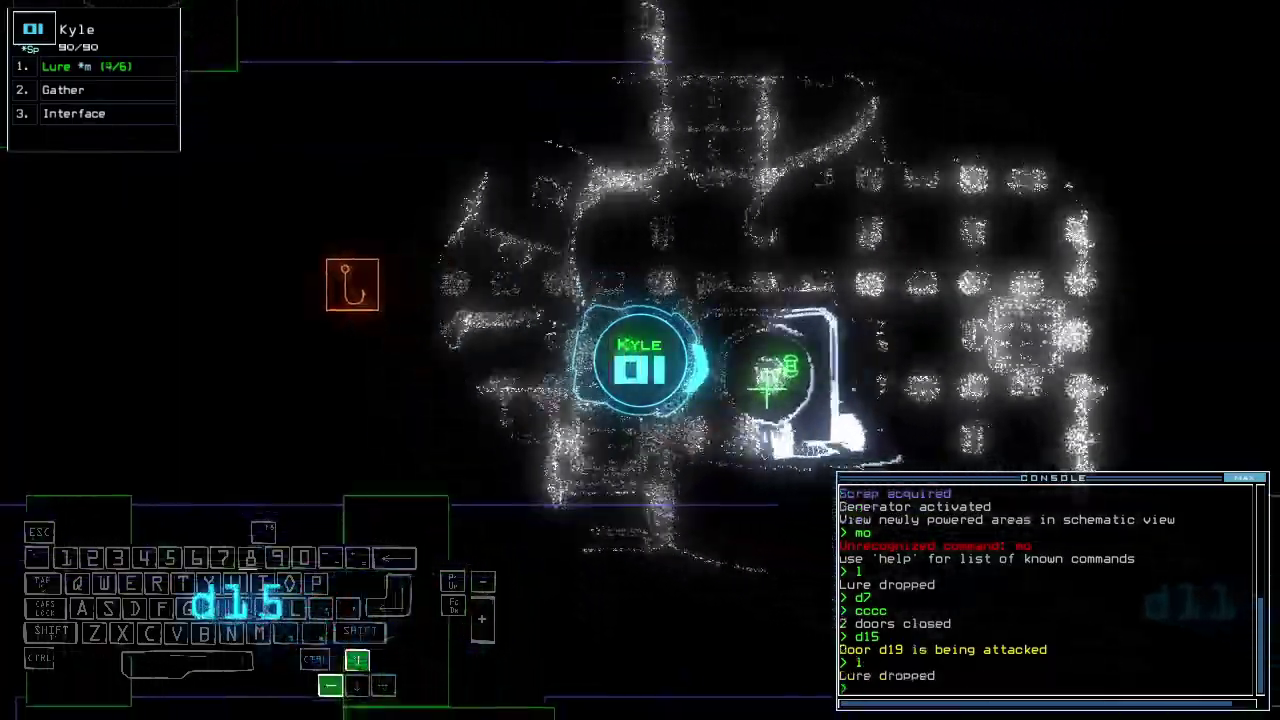
pyautogui.press('Left')
pyautogui.press('Down')
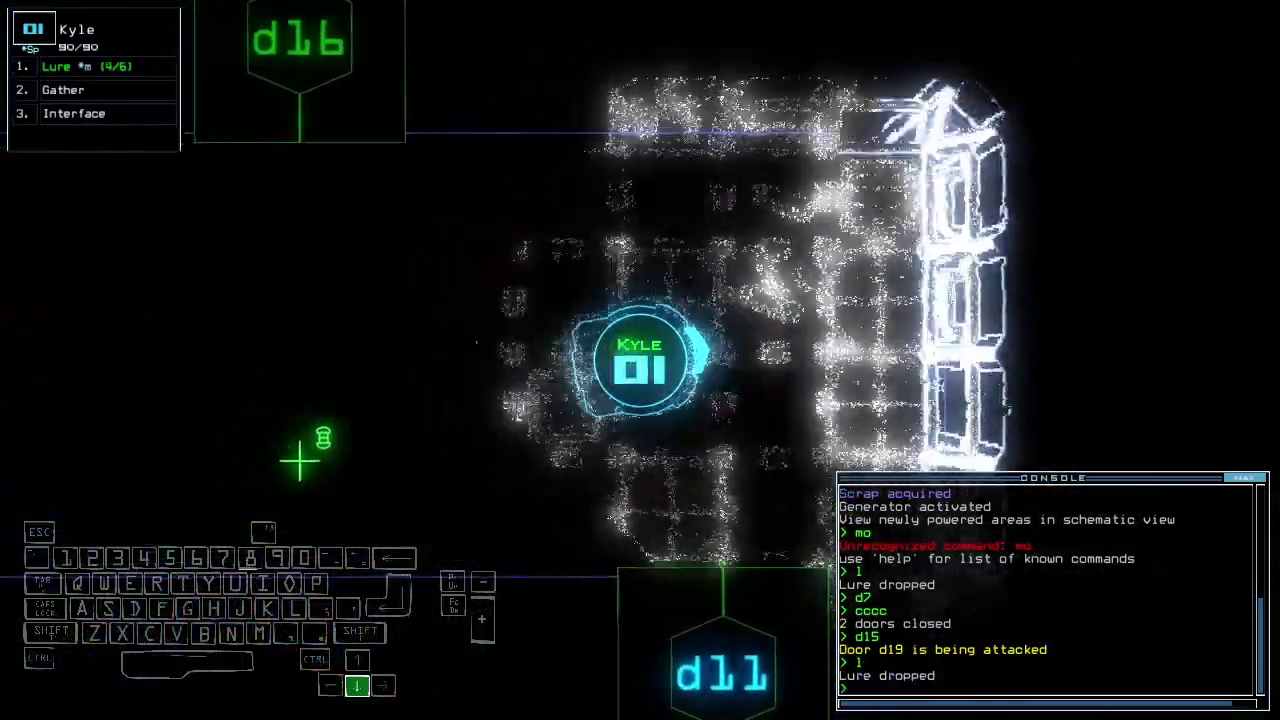
pyautogui.write('g')
pyautogui.press('Return')
pyautogui.press('space')
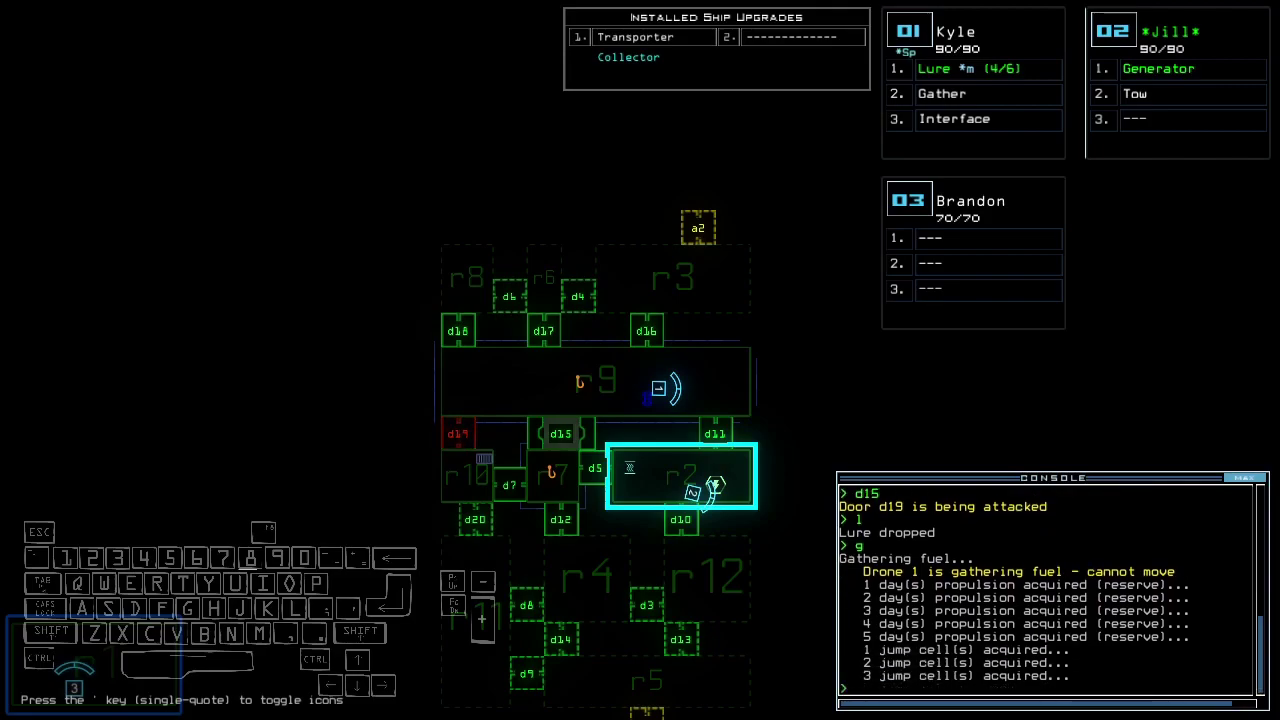
# - Open door d16, pick up the dropped lure and close the doors behind Kyle
pyautogui.press('space')
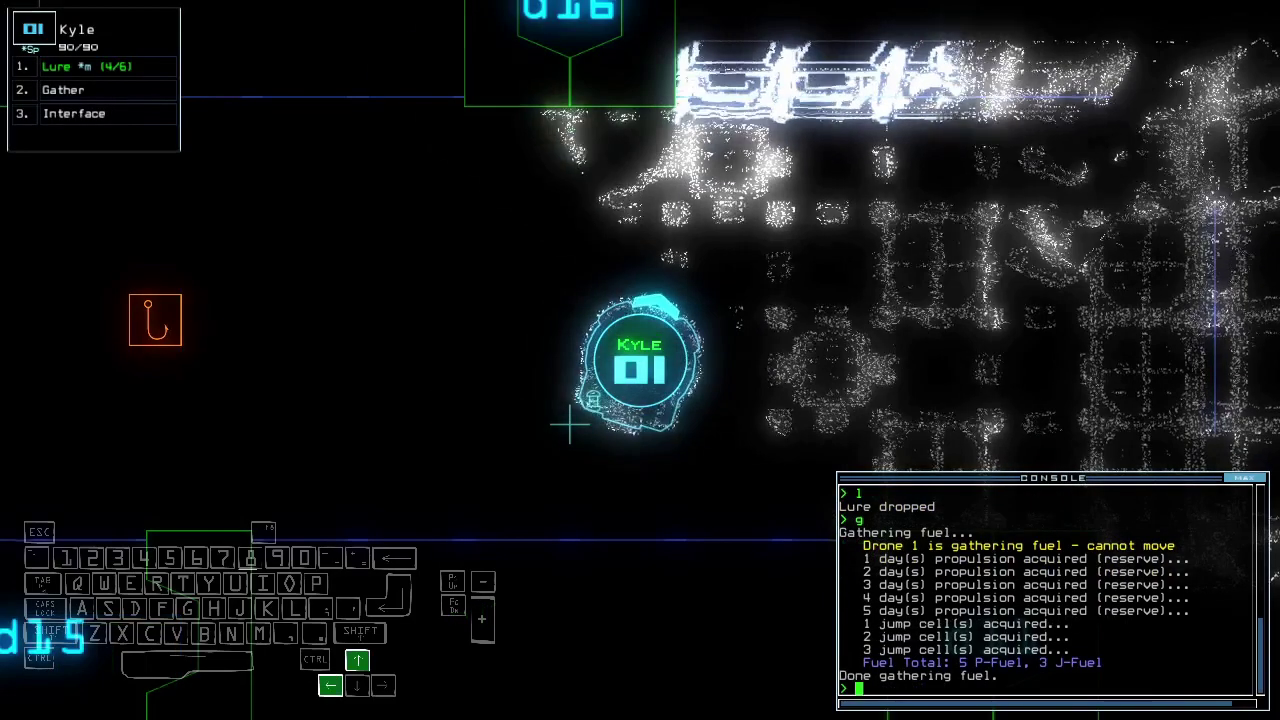
pyautogui.write('d16')
pyautogui.press('Return')
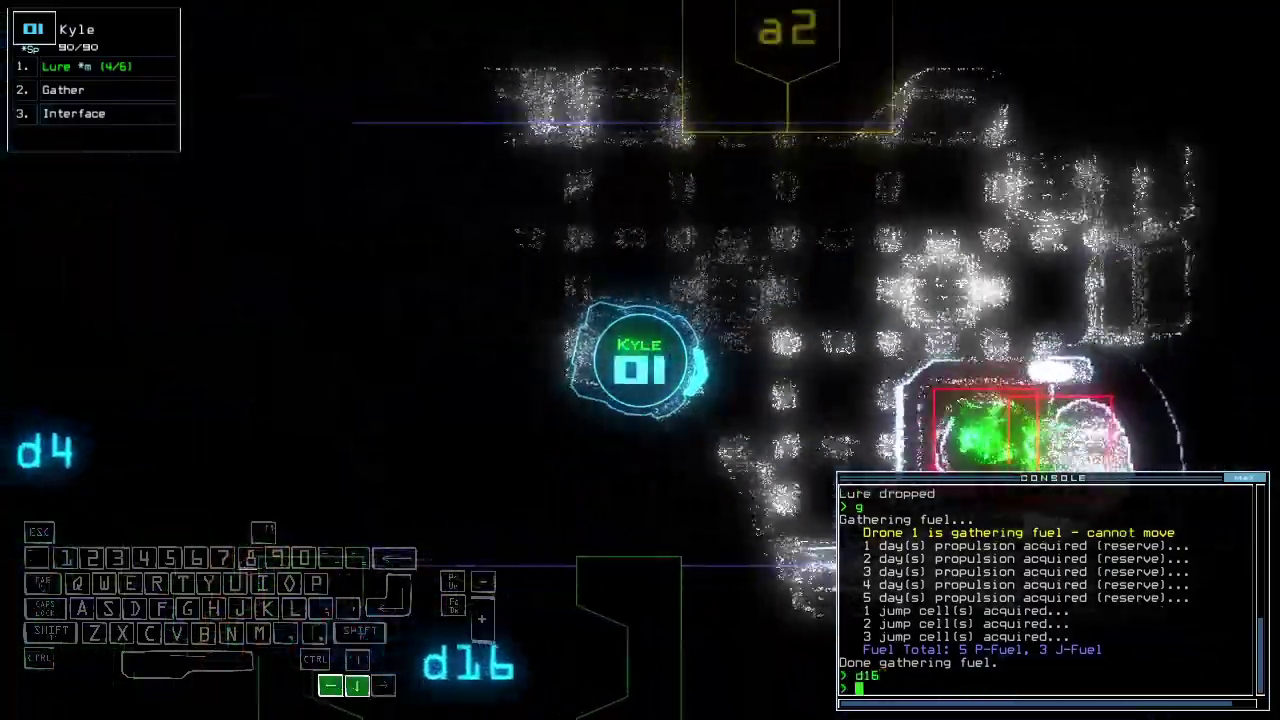
pyautogui.press('Down')
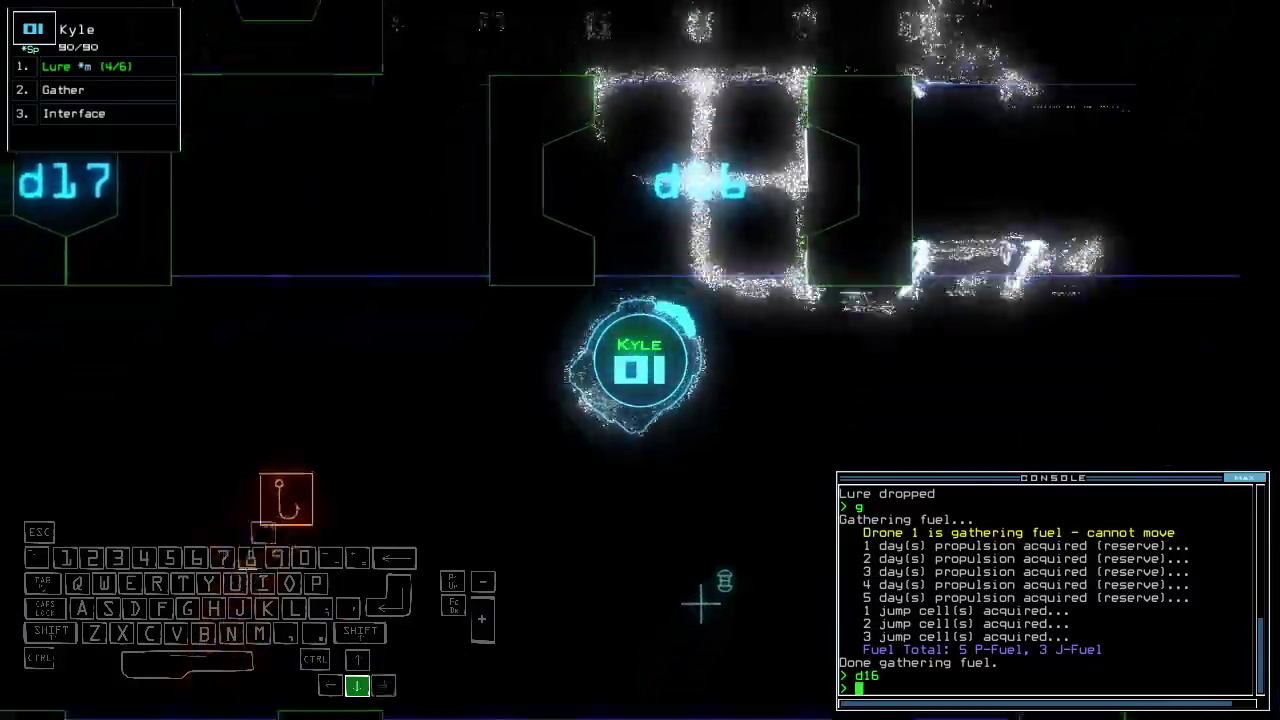
pyautogui.write('pickup')
pyautogui.press('Return')
pyautogui.press('Up')
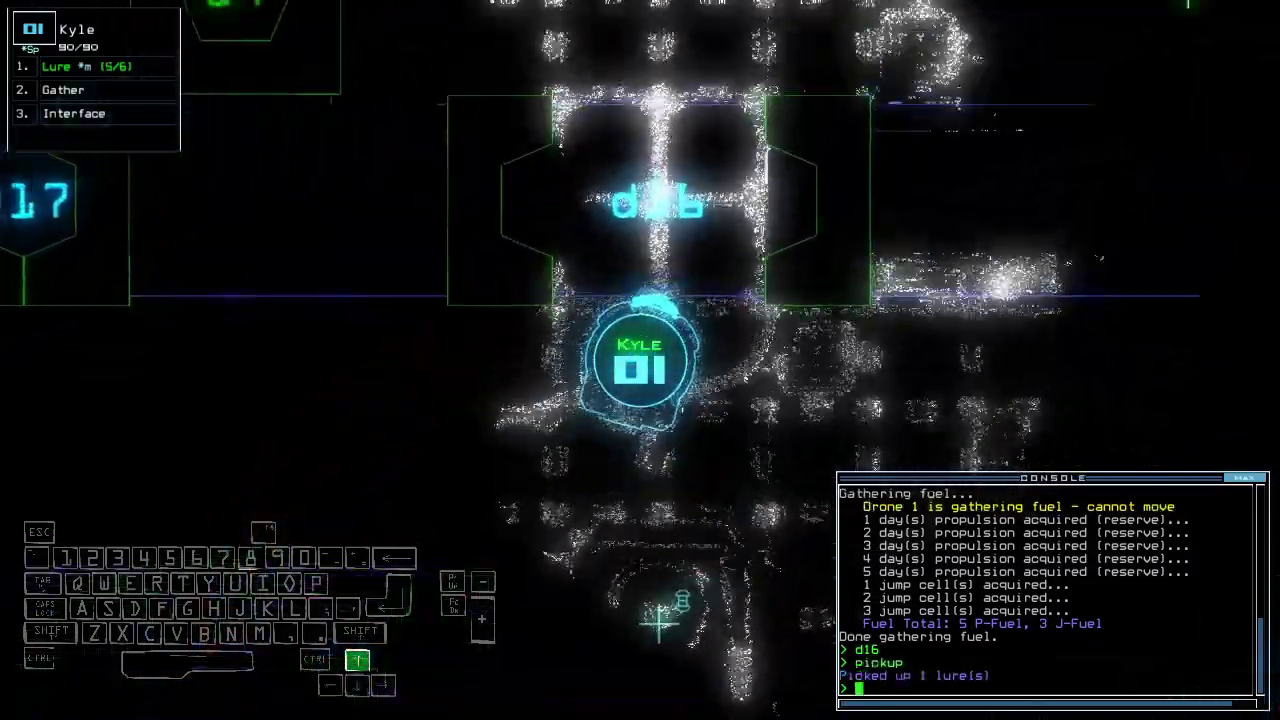
pyautogui.write('cccc')
pyautogui.press('Return')
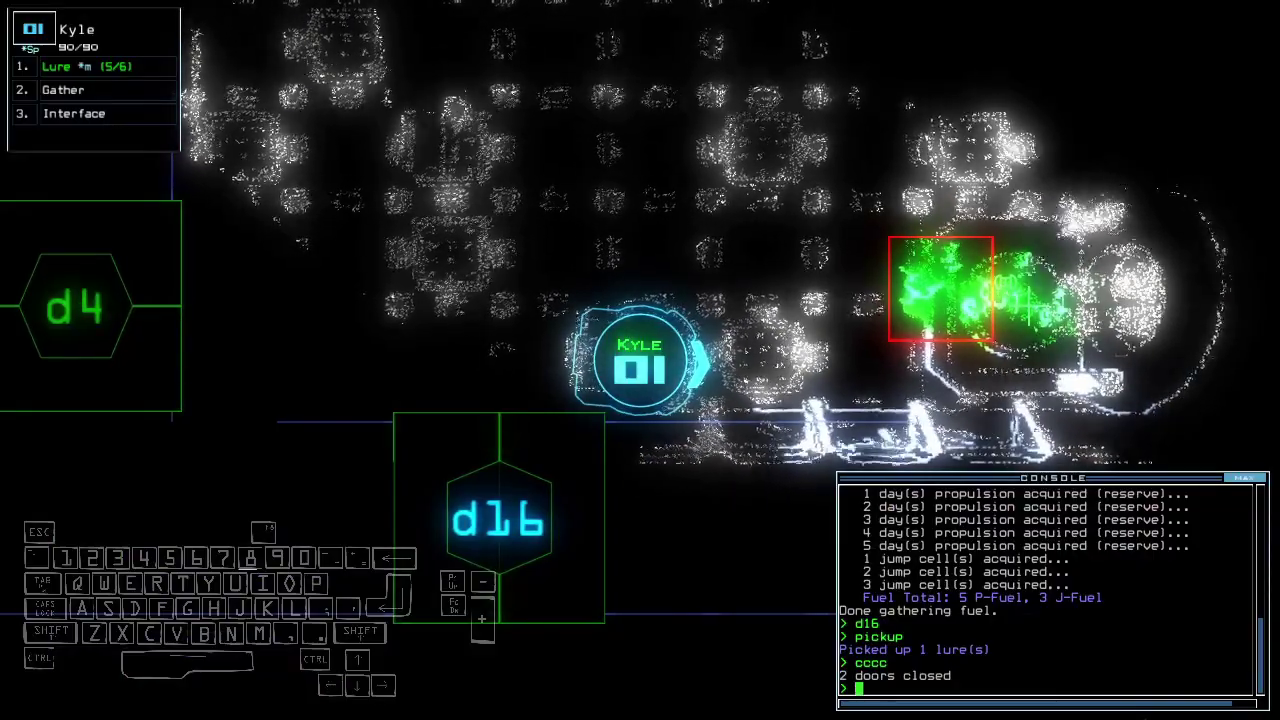
# - Drive Kyle into room r3 and vent it with 'vacuum r3 a2'
pyautogui.press('space')
pyautogui.write('d19')
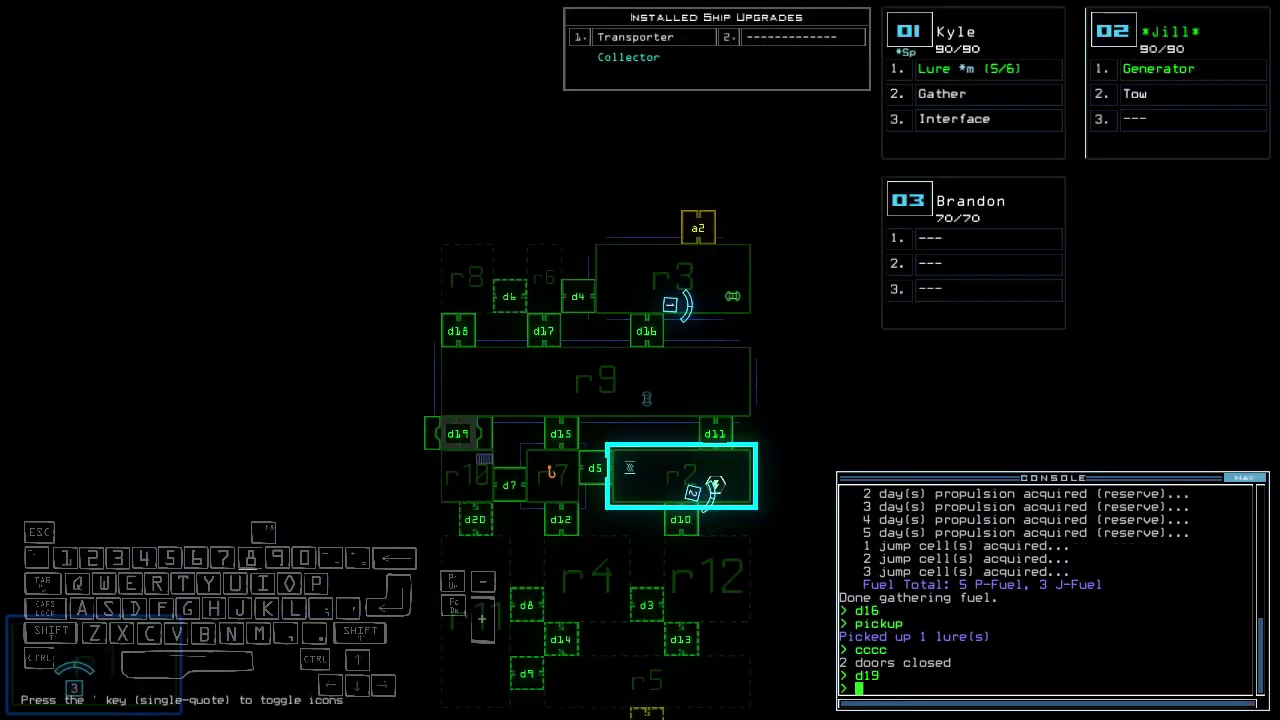
pyautogui.press('space')
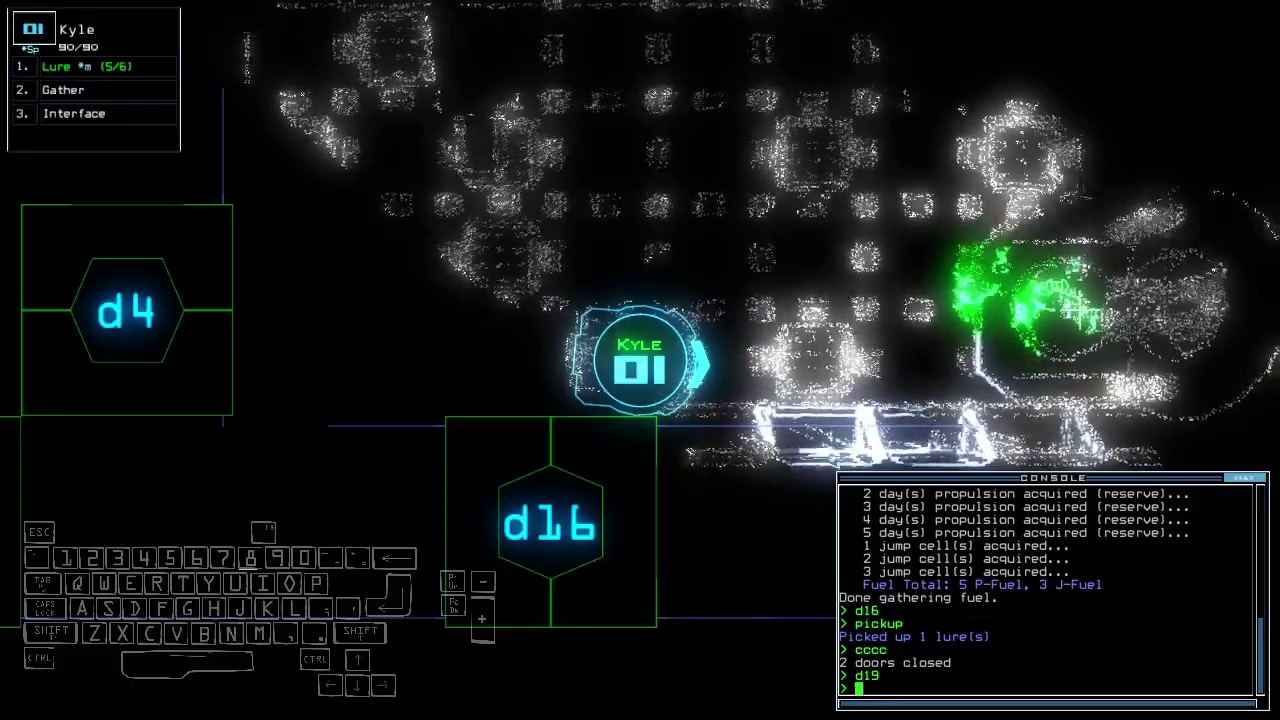
pyautogui.press('Up')
pyautogui.press('Up')
pyautogui.press('Up')
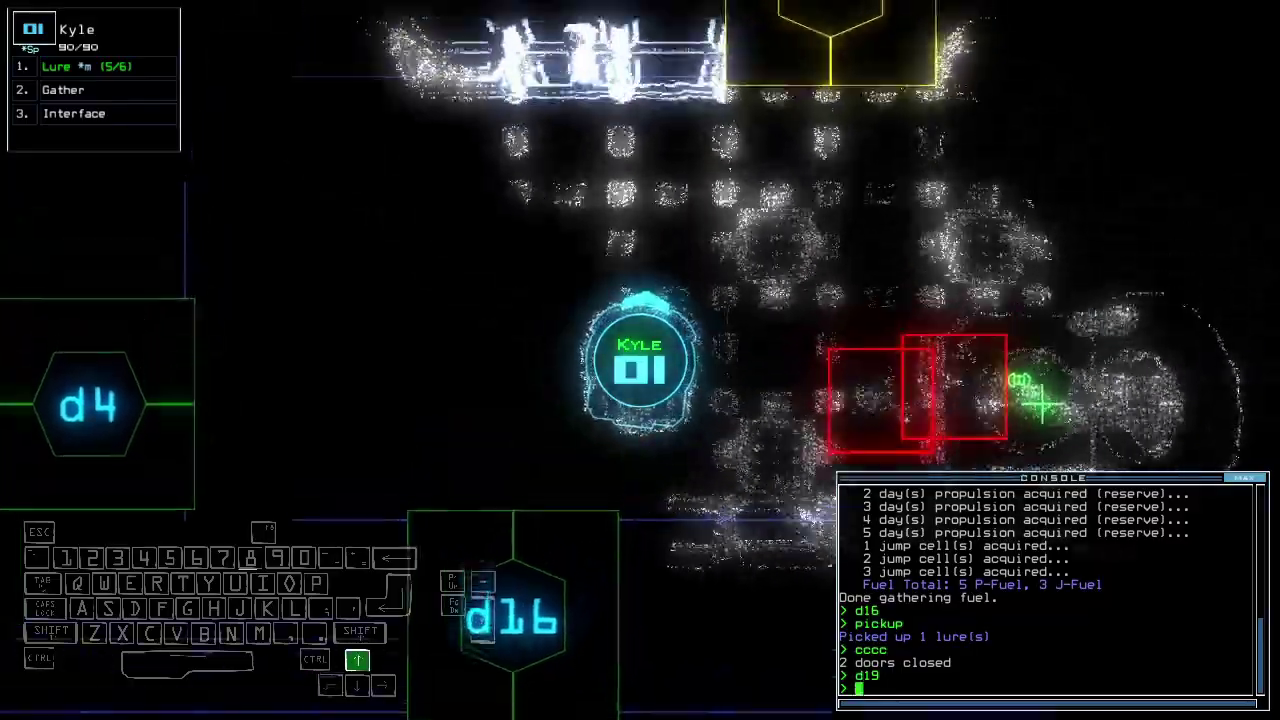
pyautogui.press('Up')
pyautogui.press('Up')
pyautogui.press('Up')
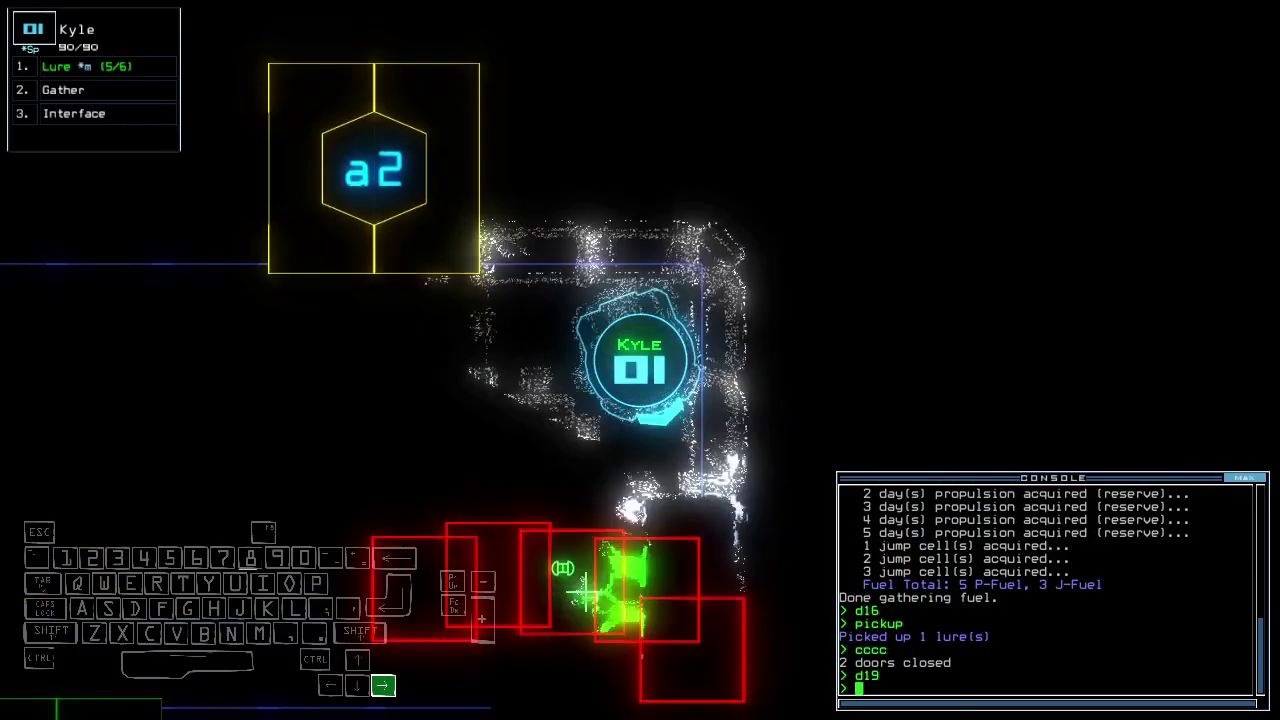
pyautogui.write('g')
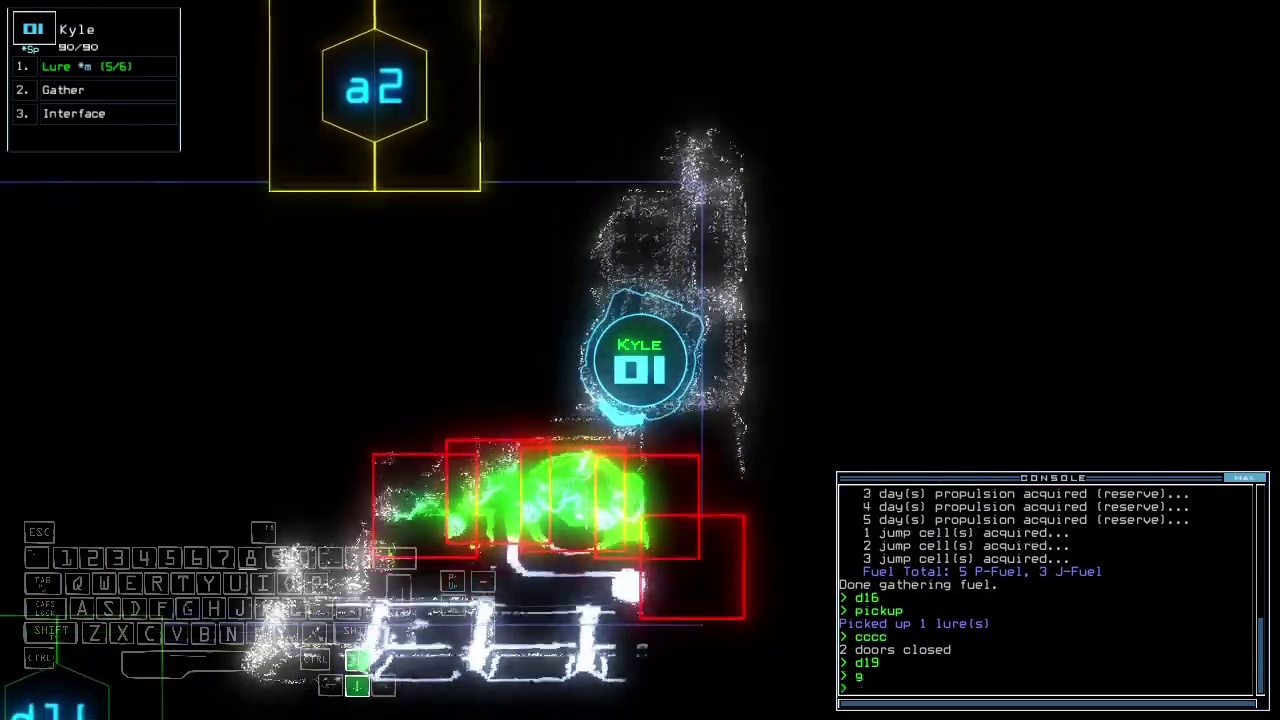
pyautogui.press('Return')
pyautogui.write('g')
pyautogui.press('Return')
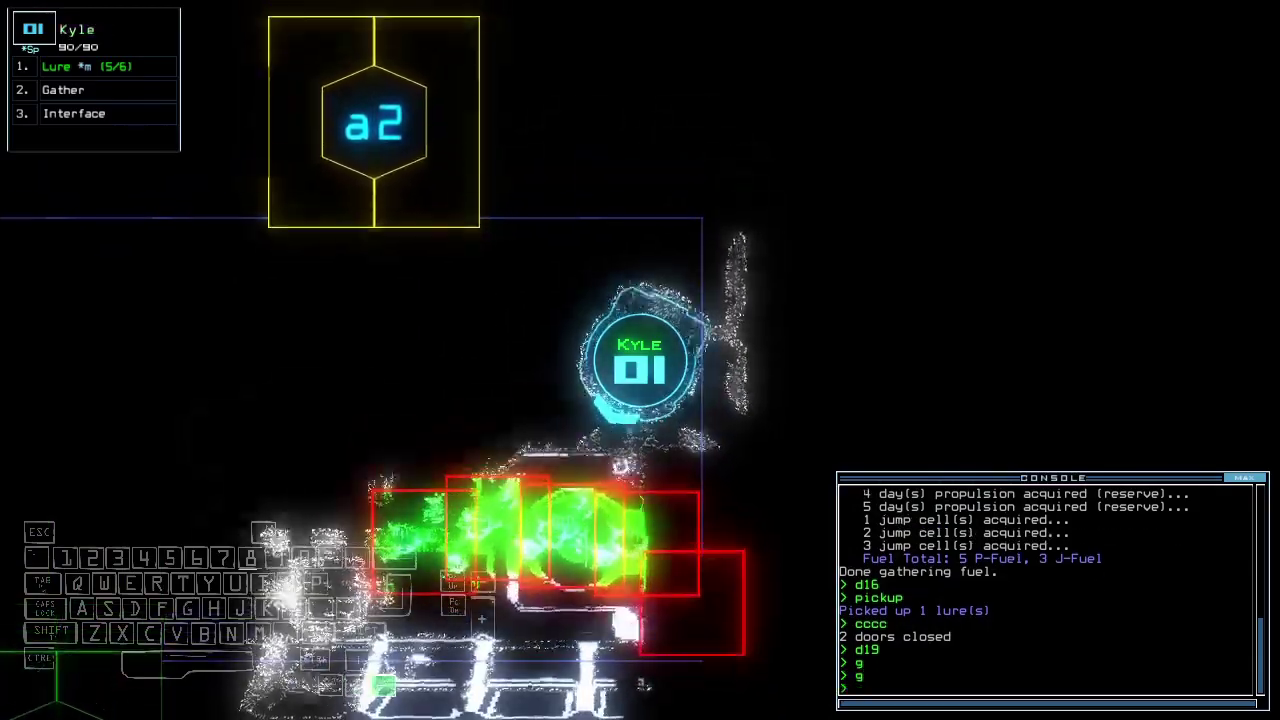
pyautogui.press('Up')
pyautogui.press('Up')
pyautogui.press('Up')
pyautogui.press('1')
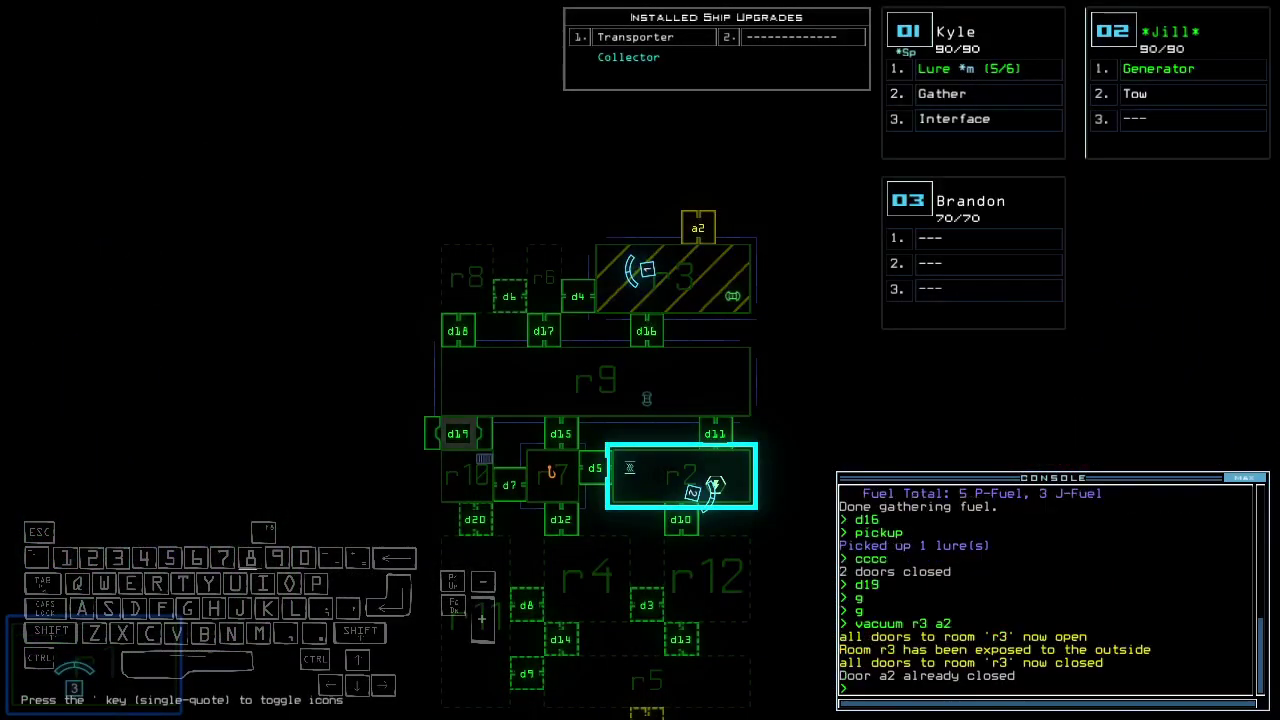
pyautogui.write('1g')
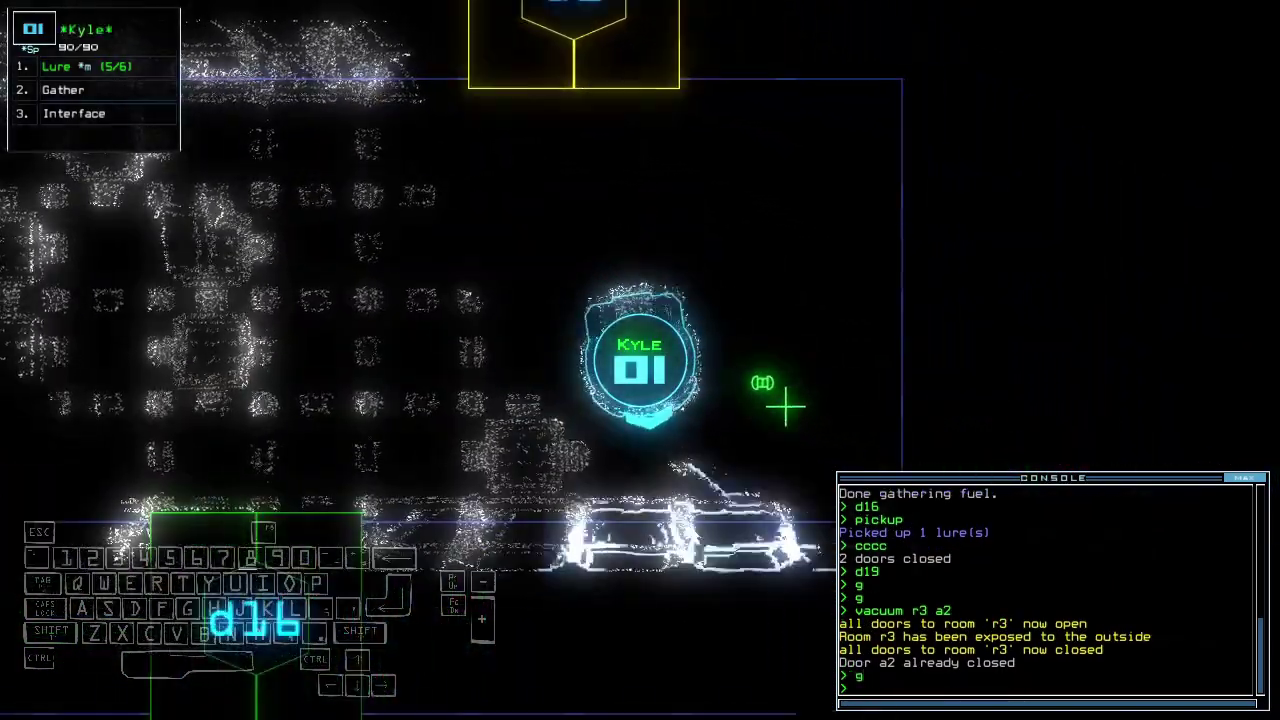
# - Gather r3's fuel, reaching 5 P-Fuel and 3 J-Fuel, and close one more door
pyautogui.press('Return')
pyautogui.write('g')
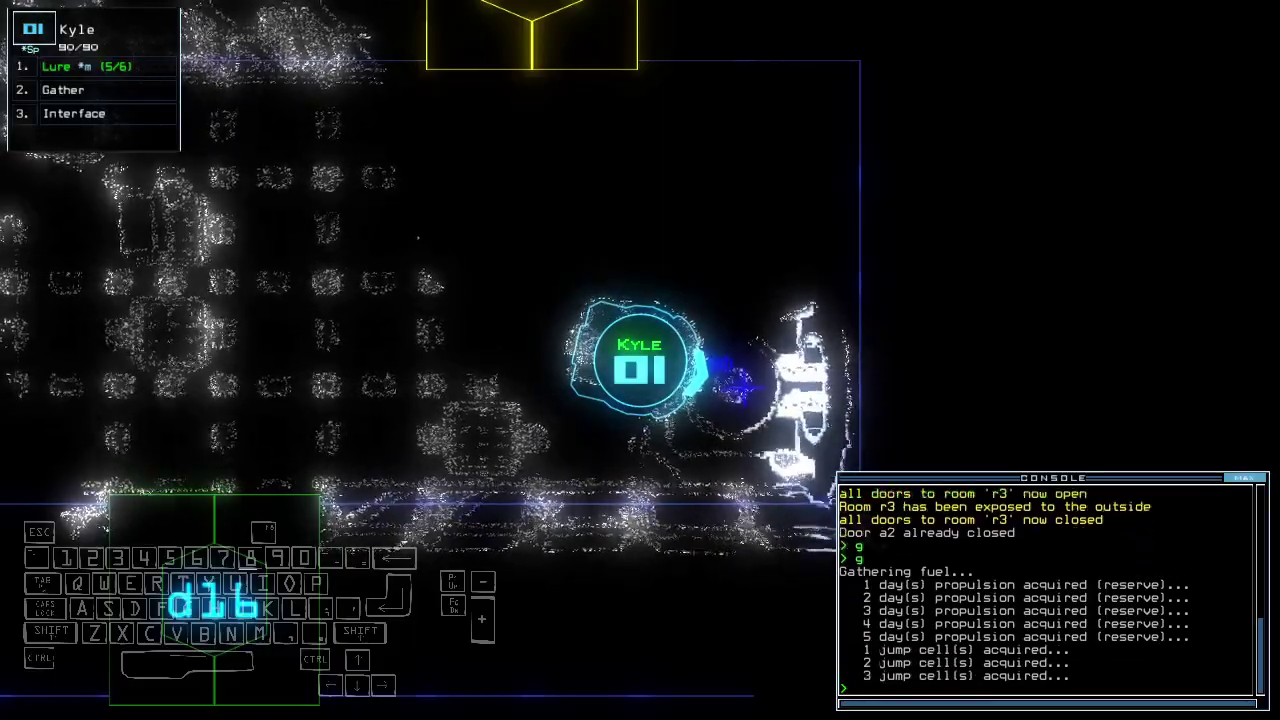
pyautogui.press('Up')
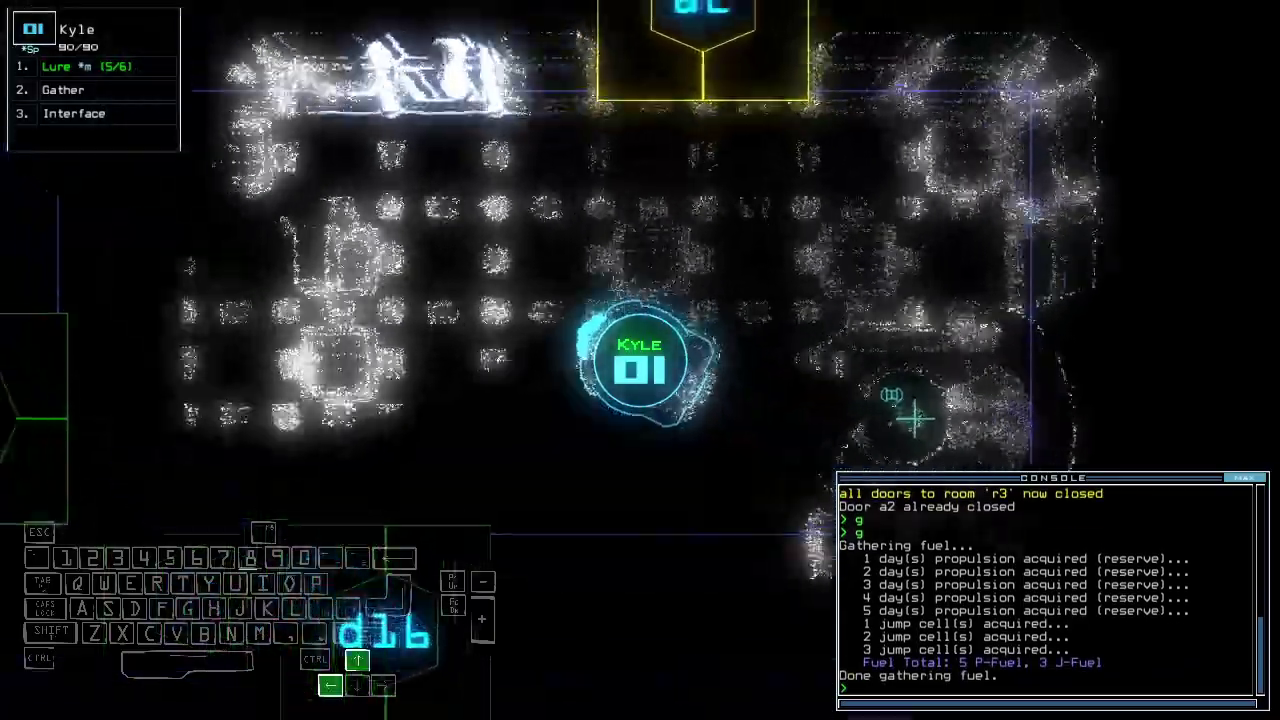
pyautogui.write('cccc')
pyautogui.press('Return')
# - Drive drone 1 through door d4 and close it behind the drone
pyautogui.press('space')
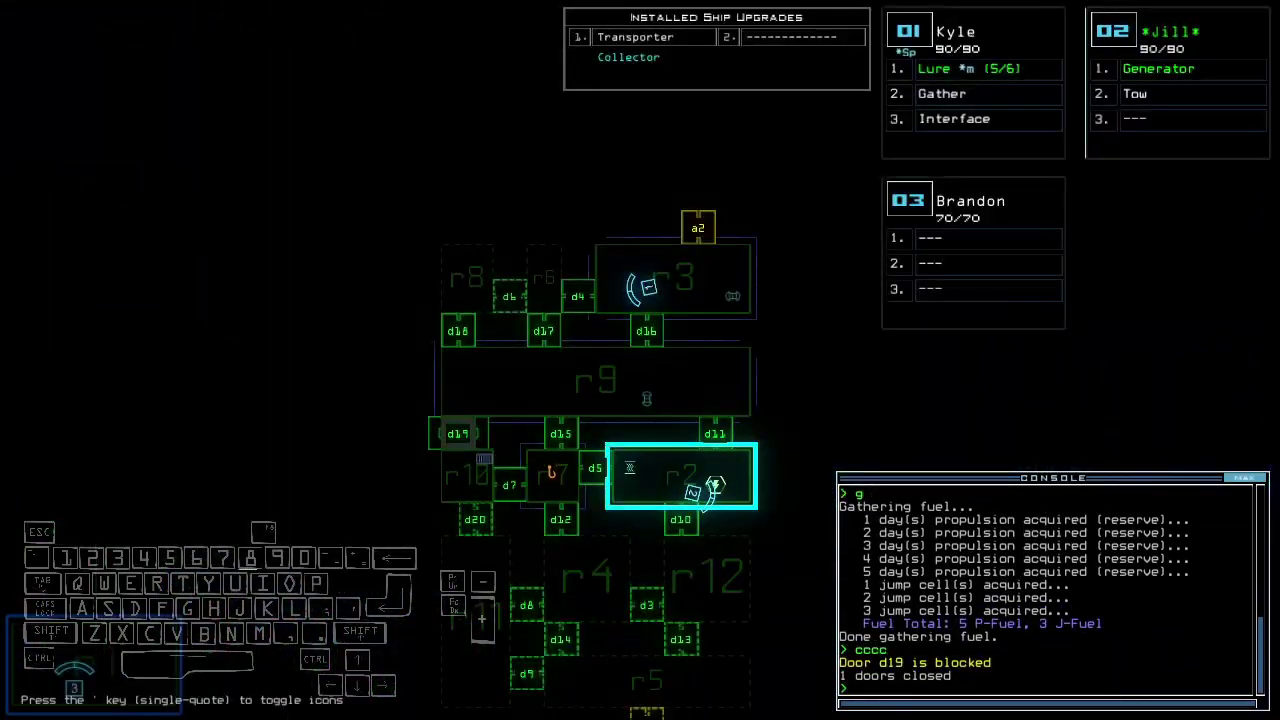
pyautogui.press('1')
pyautogui.press('Up')
pyautogui.press('Right')
pyautogui.write('d4')
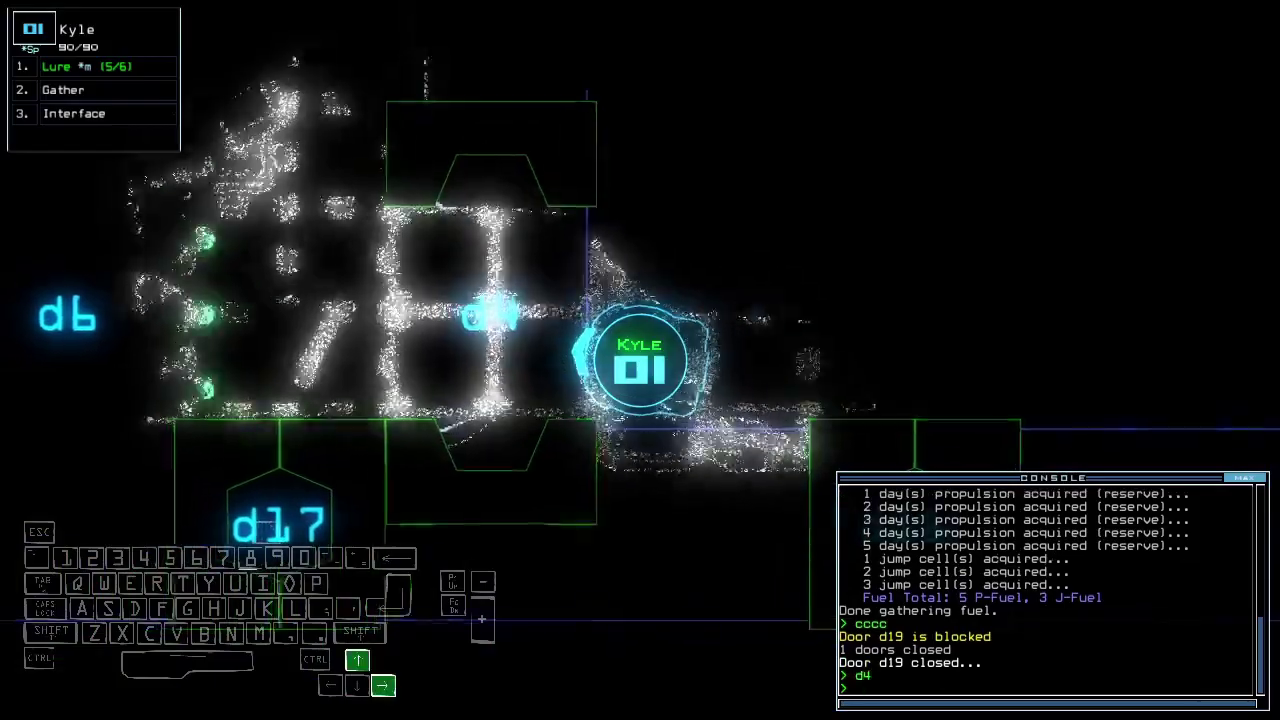
pyautogui.press('Return')
pyautogui.press('Up')
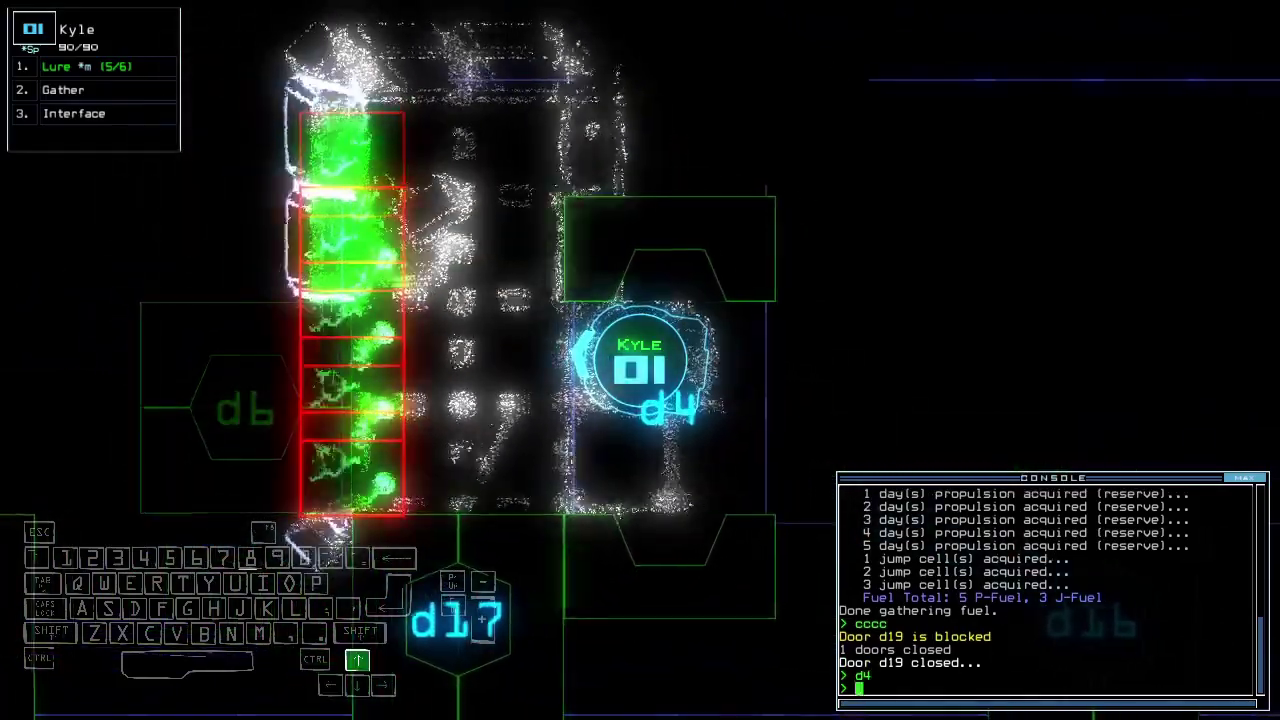
pyautogui.press('space')
pyautogui.write('cccc')
# - Open door d16 and vent room r3 to space with 'vacuum r3 a2'
pyautogui.press('Return')
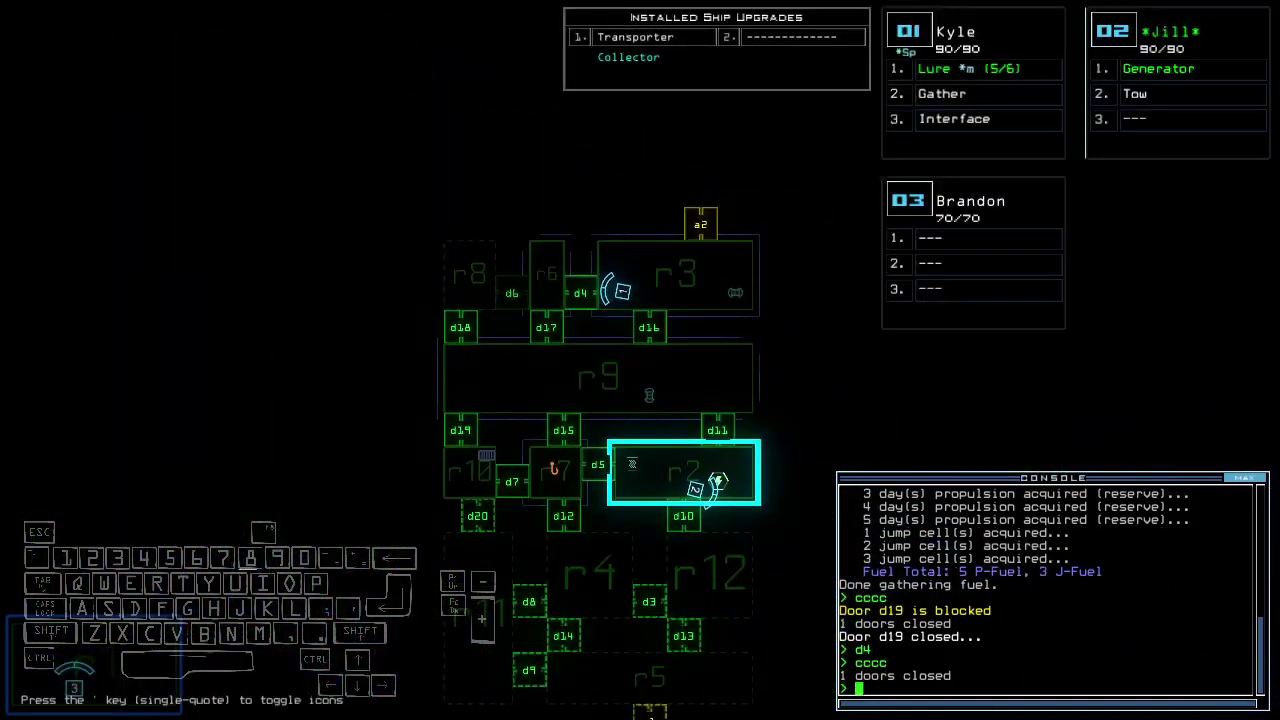
pyautogui.write('d1')
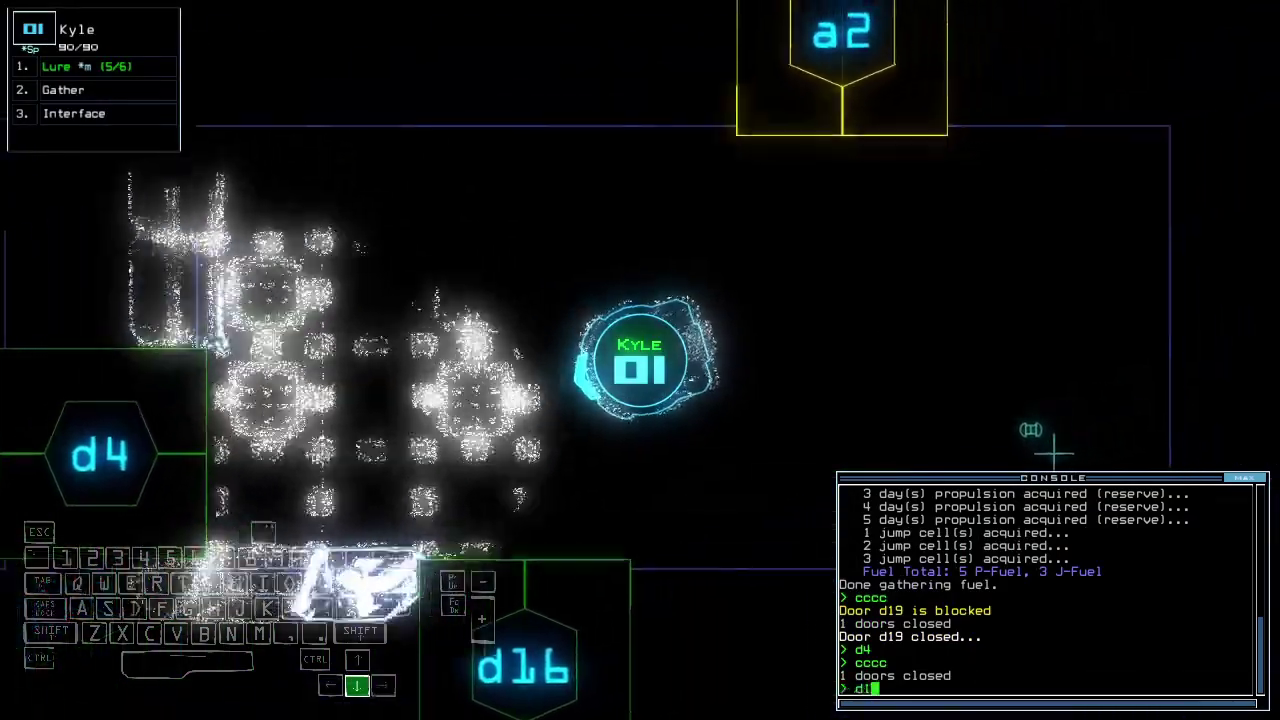
pyautogui.write('d16')
pyautogui.press('Down')
pyautogui.press('Return')
pyautogui.press('space')
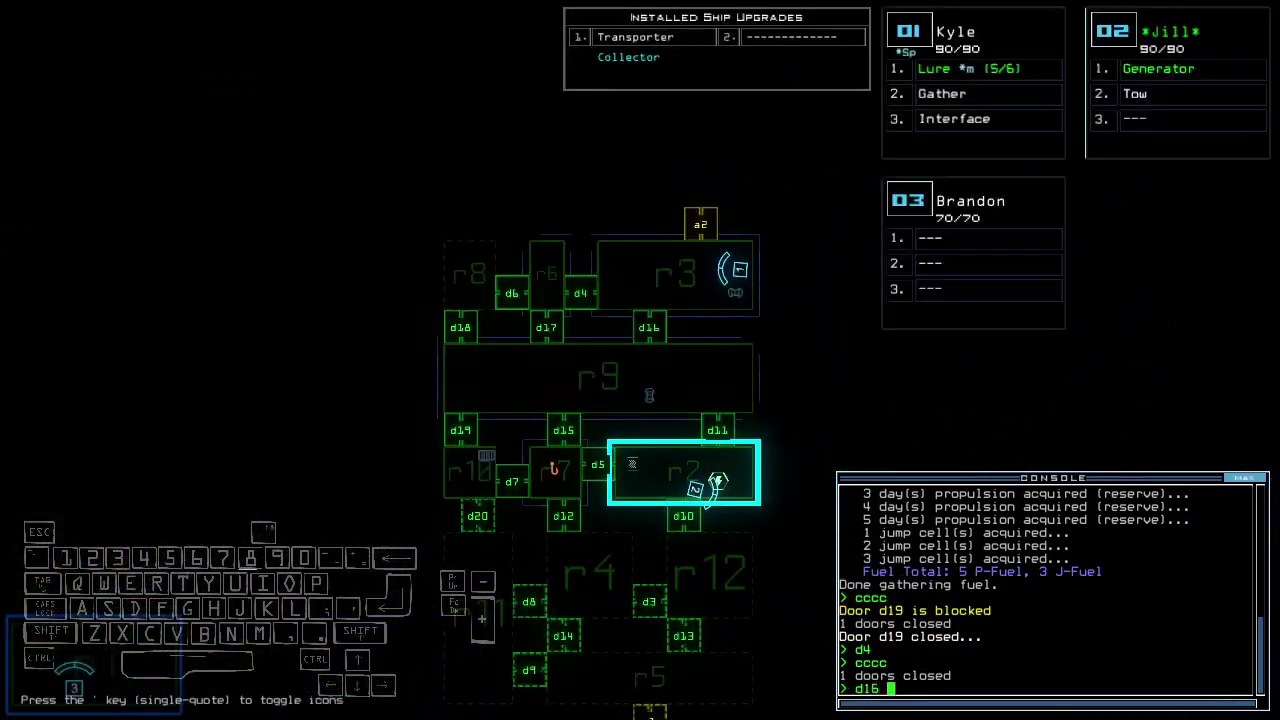
pyautogui.press('space')
pyautogui.write('vacuum r3 a2')
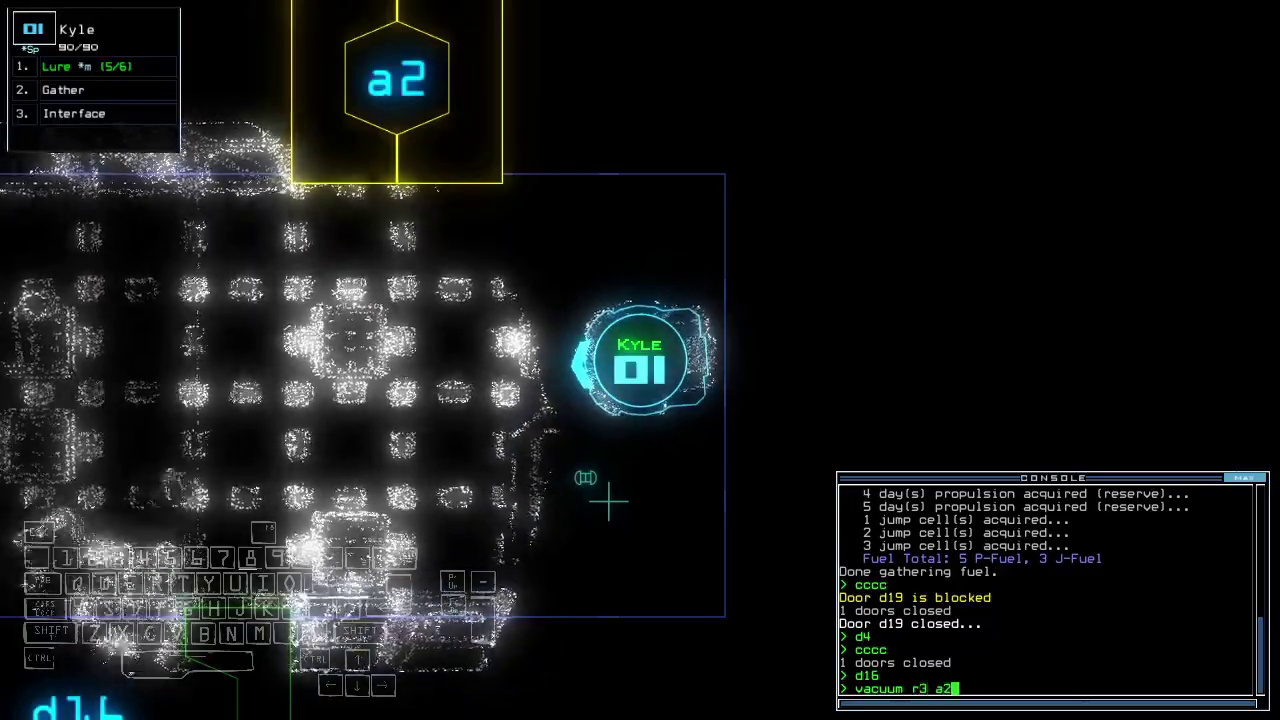
pyautogui.press('Return')
pyautogui.write('d16')
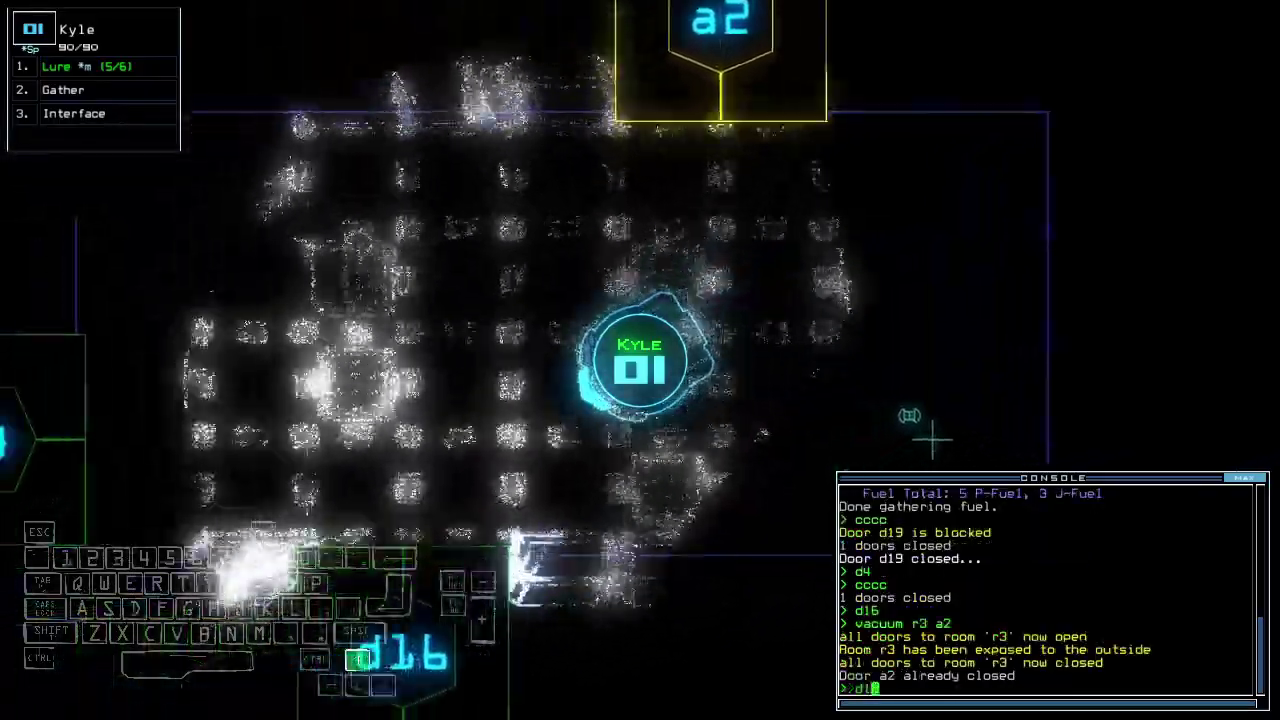
# - Take drone 01 through d16, close the door, open d15 and drop a lure
pyautogui.press('Return')
pyautogui.press('Up')
pyautogui.press('Up')
pyautogui.press('Up')
pyautogui.write('cccc')
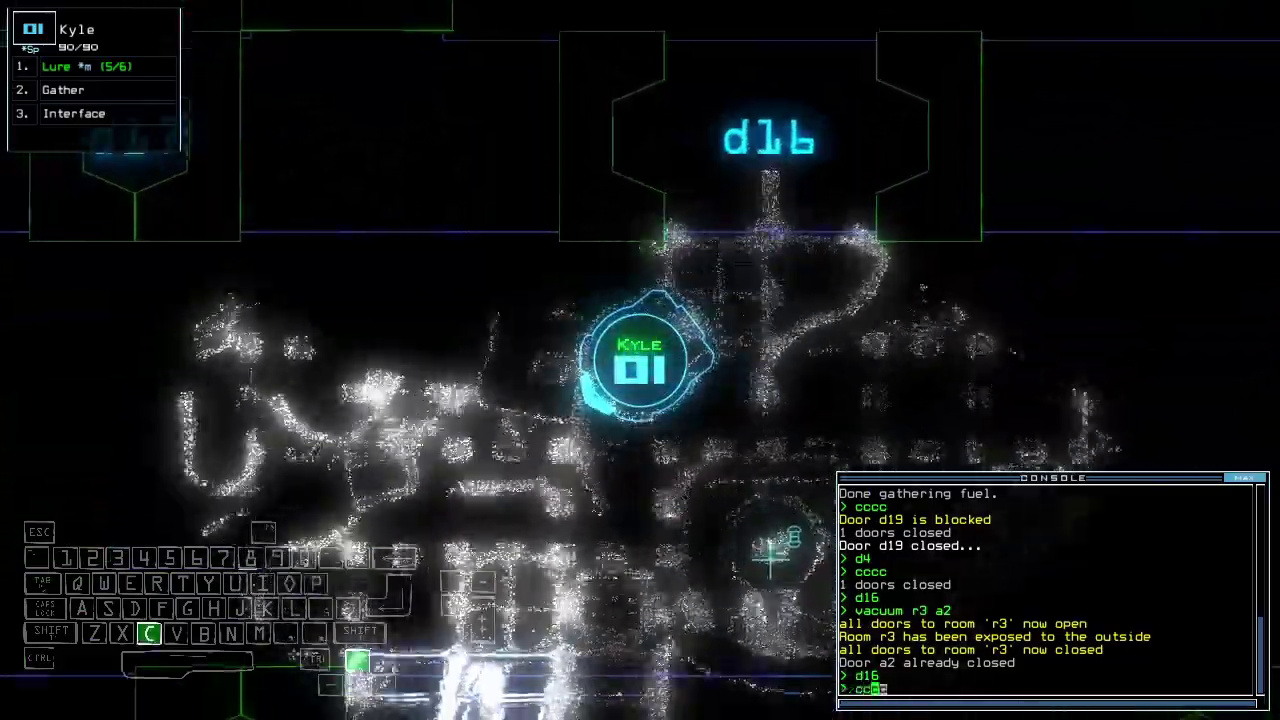
pyautogui.press('Return')
pyautogui.write('d15')
pyautogui.press('Return')
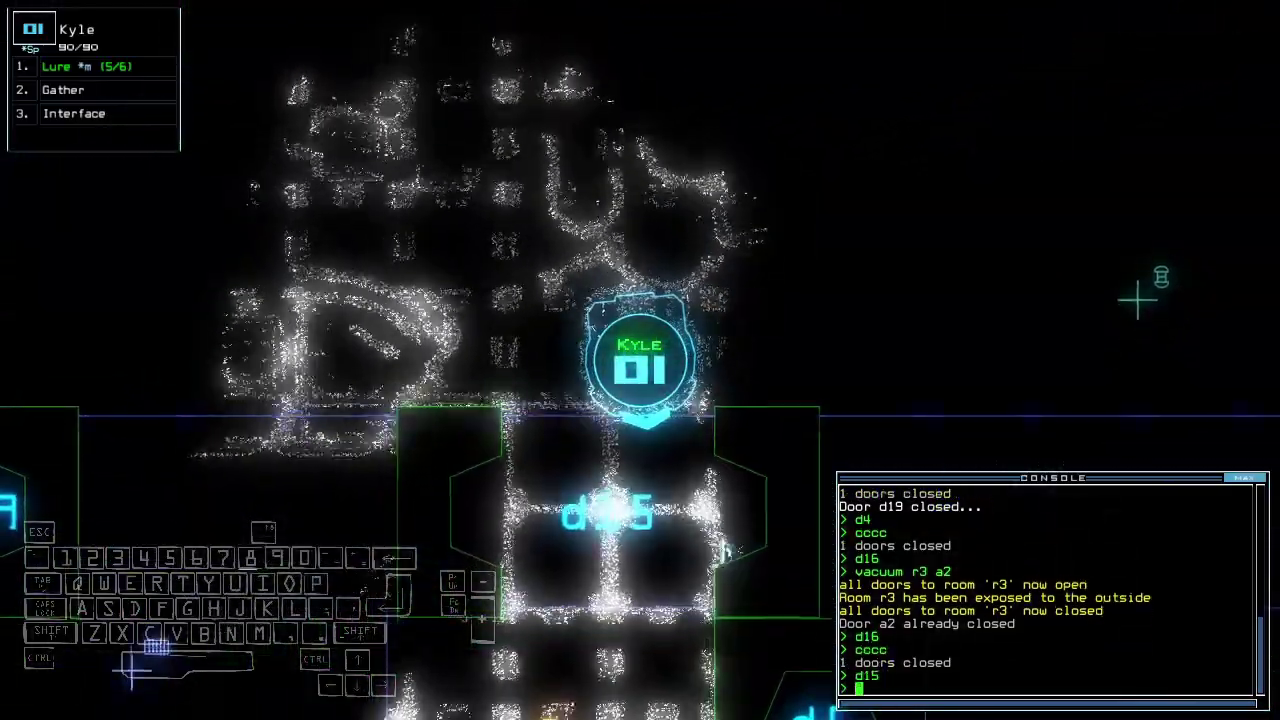
pyautogui.write('l')
pyautogui.press('Return')
# - Steer drone 01 up through door d18 and close two nearby doors
pyautogui.press('Up')
pyautogui.press('Up')
pyautogui.press('Up')
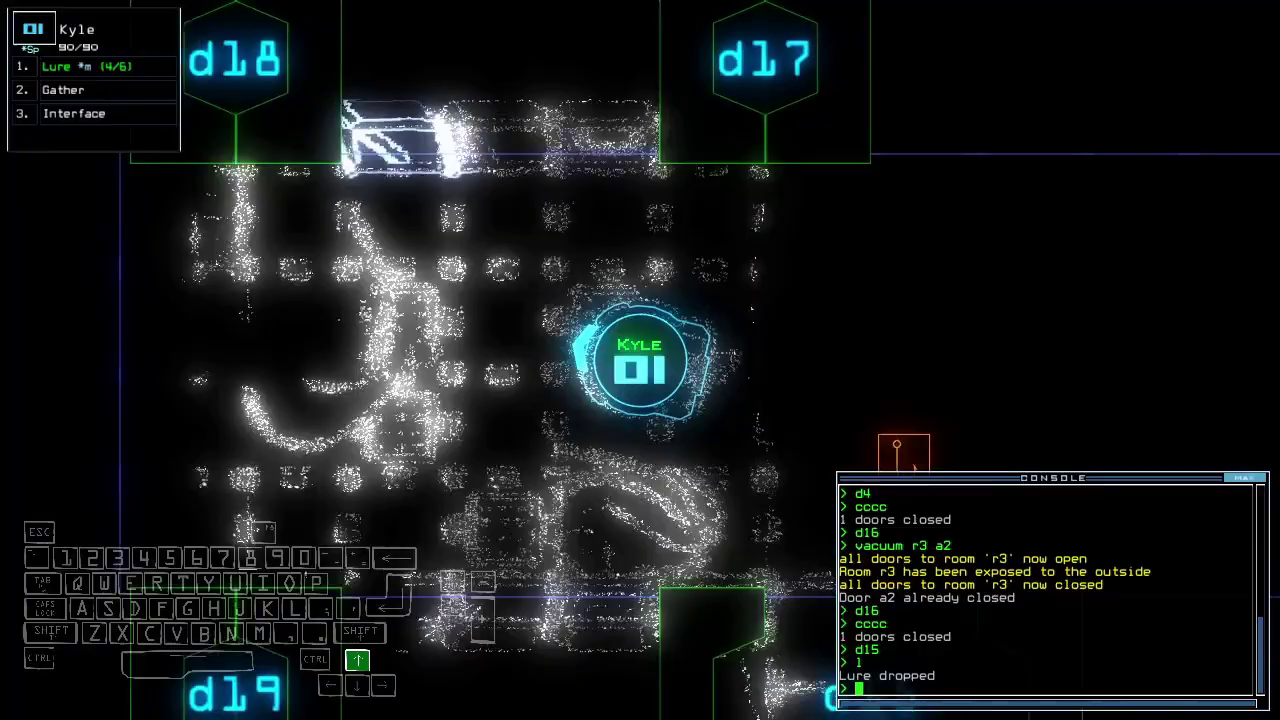
pyautogui.write('d18')
pyautogui.press('Return')
pyautogui.press('Right')
pyautogui.press('Up')
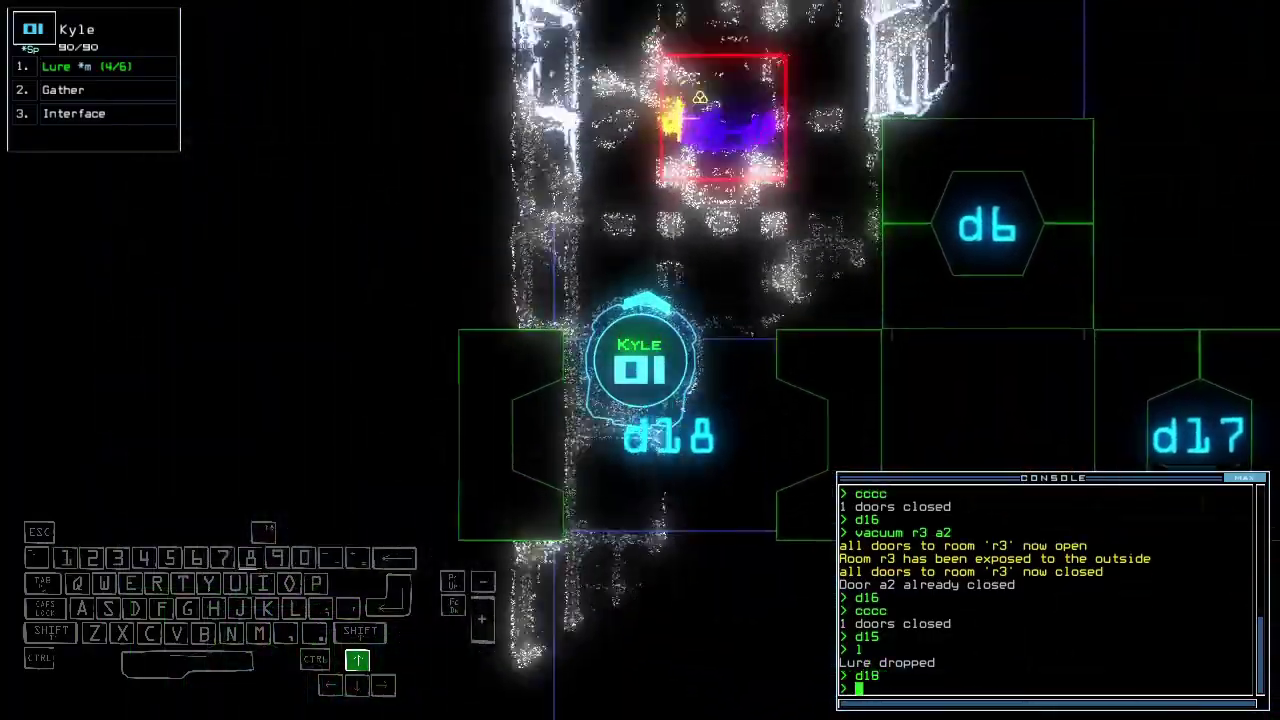
pyautogui.write('cccc')
pyautogui.press('Return')
pyautogui.press('Down')
pyautogui.press('Down')
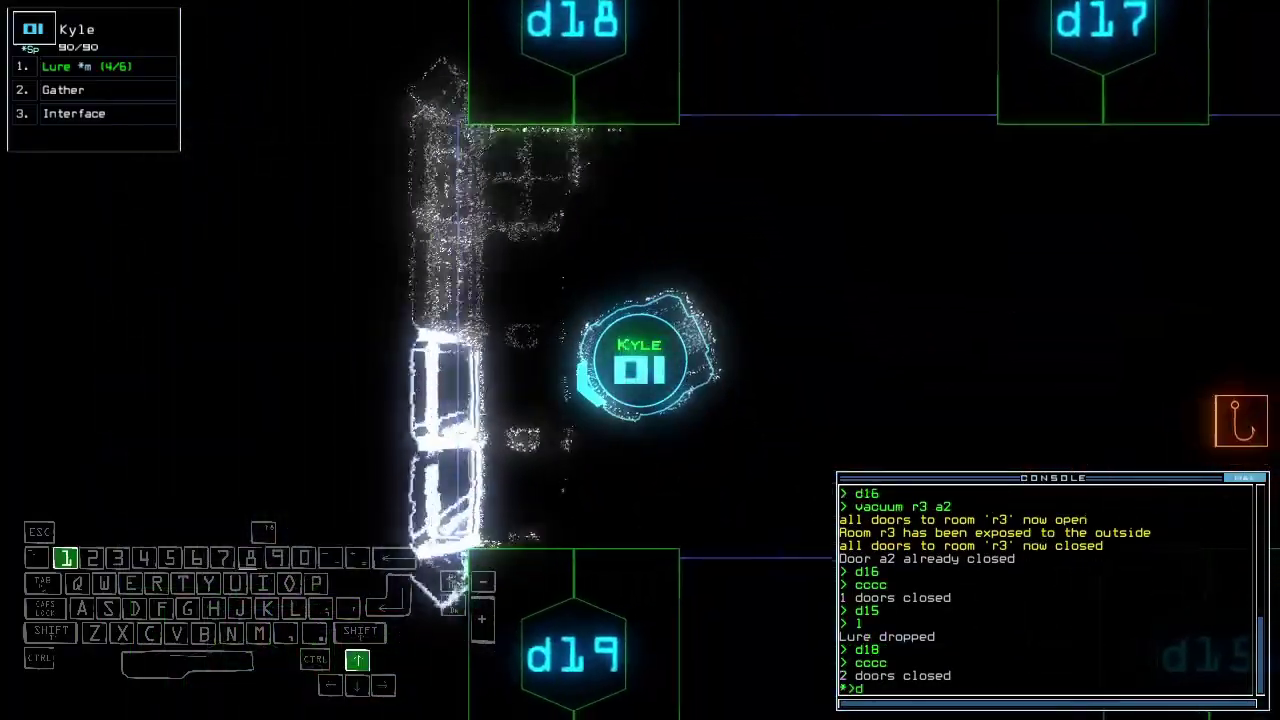
pyautogui.write('d19')
# - Open doors d19, d7 and d15 in turn, steering drone 01 through each
pyautogui.press('Return')
pyautogui.press('Right')
pyautogui.press('Right')
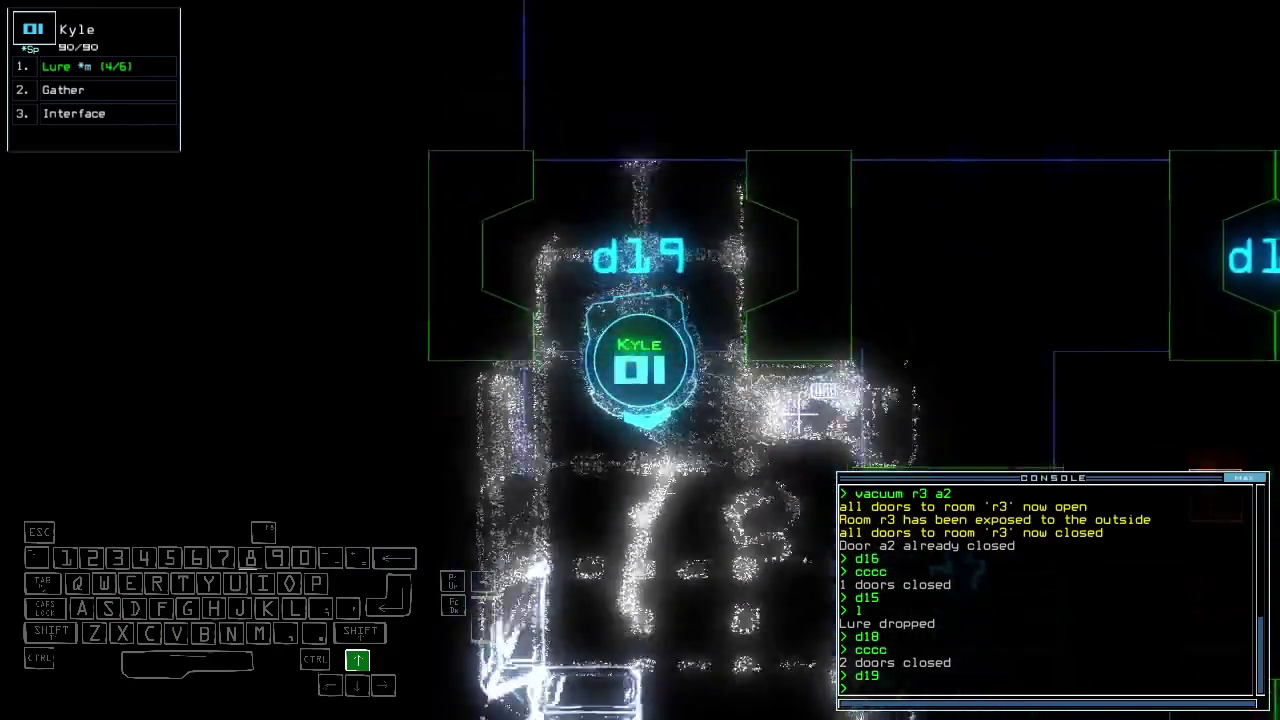
pyautogui.write('d7')
pyautogui.press('Return')
pyautogui.press('Up')
pyautogui.press('Left')
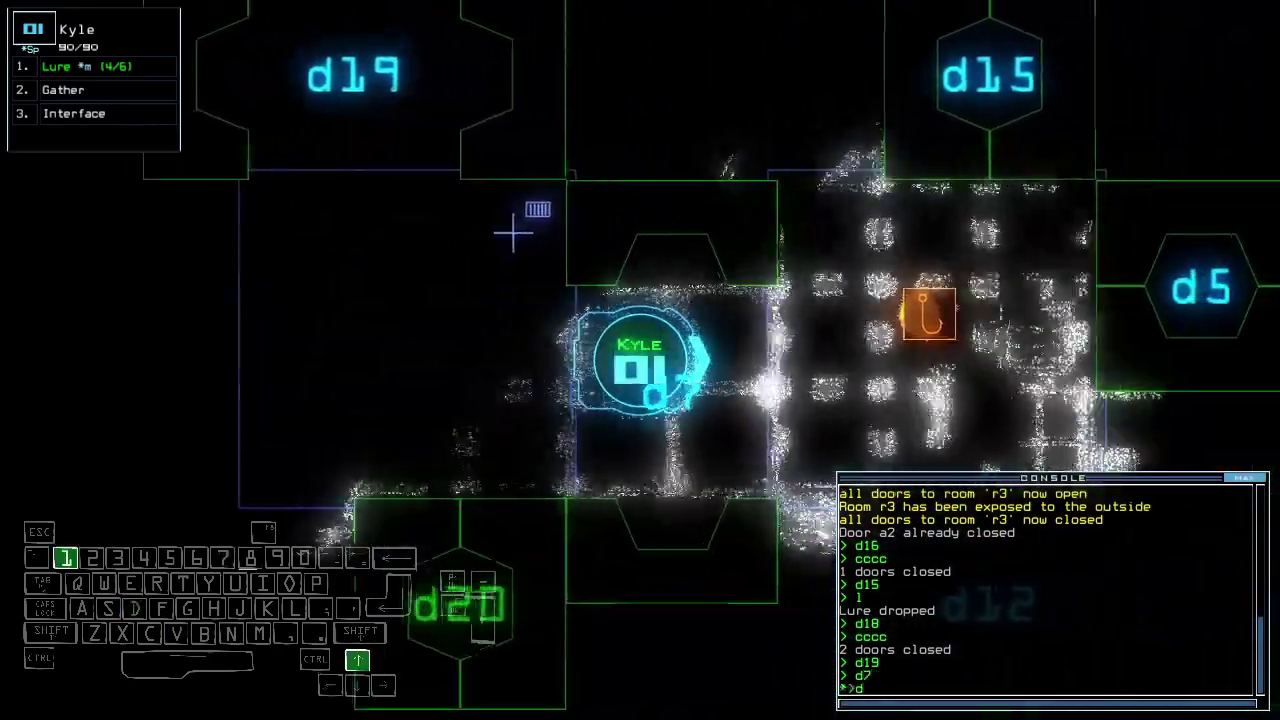
pyautogui.write('d15')
pyautogui.press('Return')
pyautogui.press('Up')
pyautogui.press('space')
pyautogui.press('space')
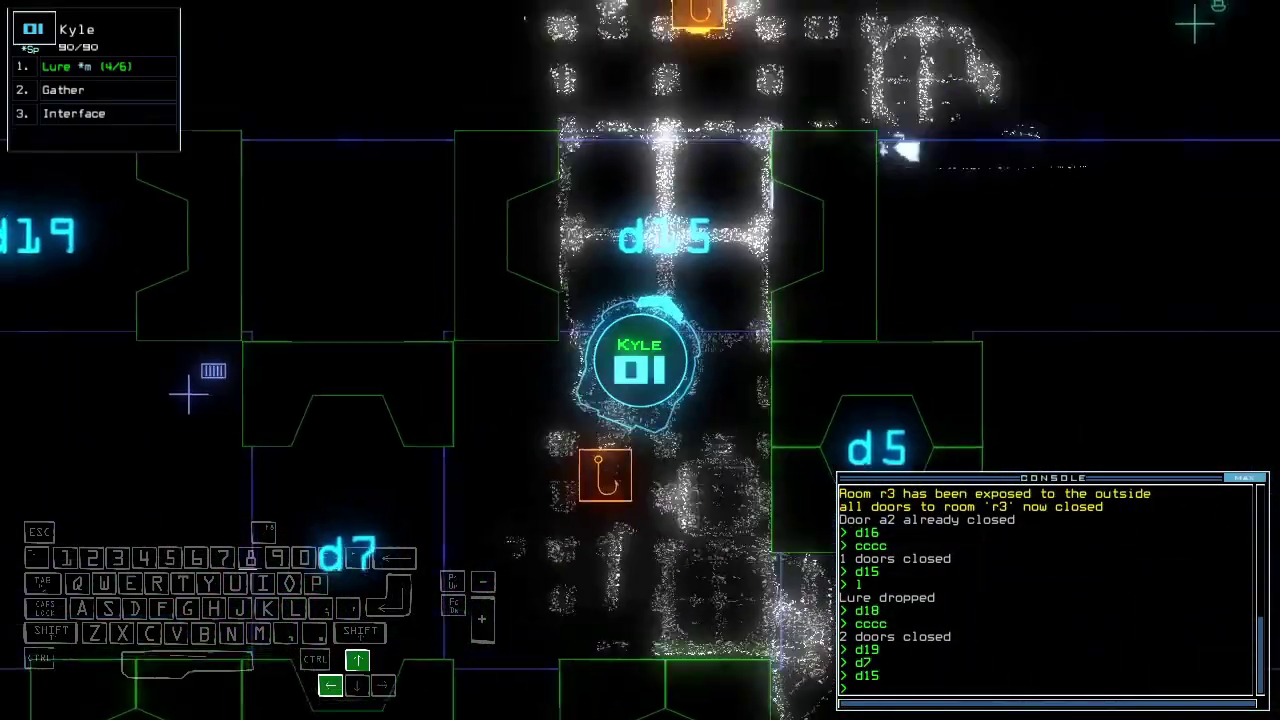
pyautogui.press('space')
pyautogui.write('transport 2 r2')
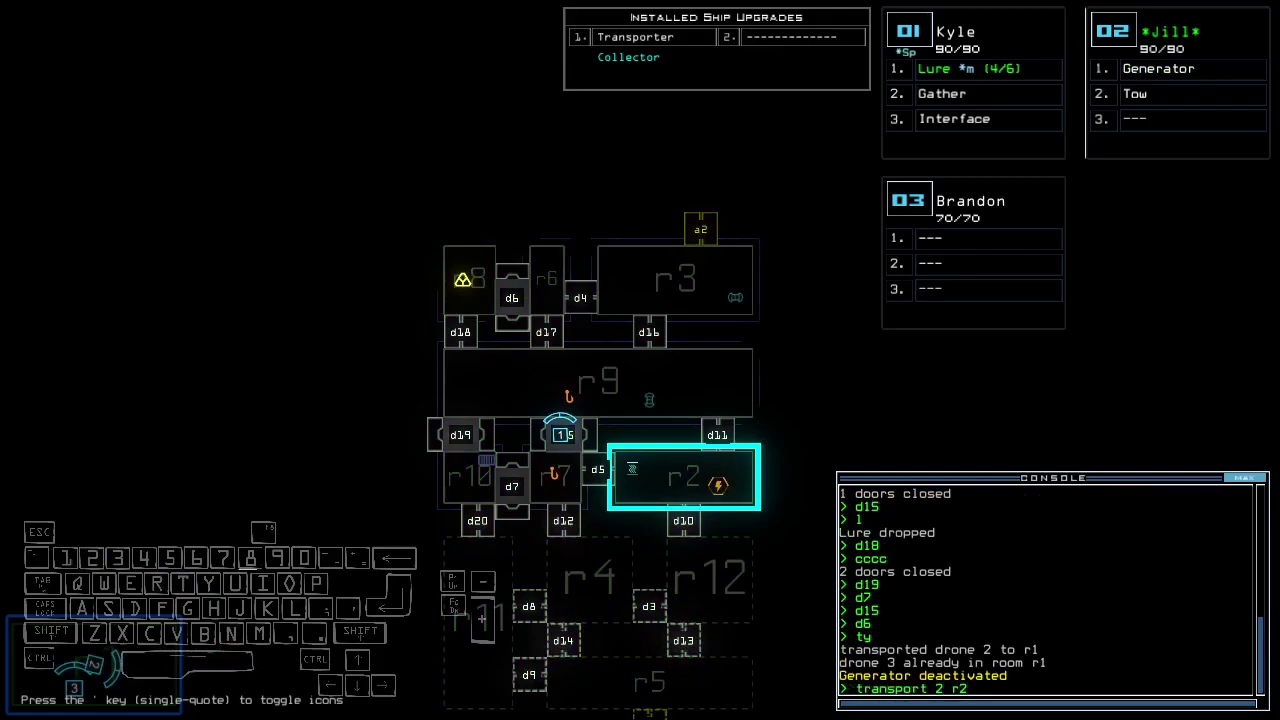
# - Transport drone 02 (Jill) to room r2 and switch its generator on
pyautogui.press('Return')
pyautogui.write('generator')
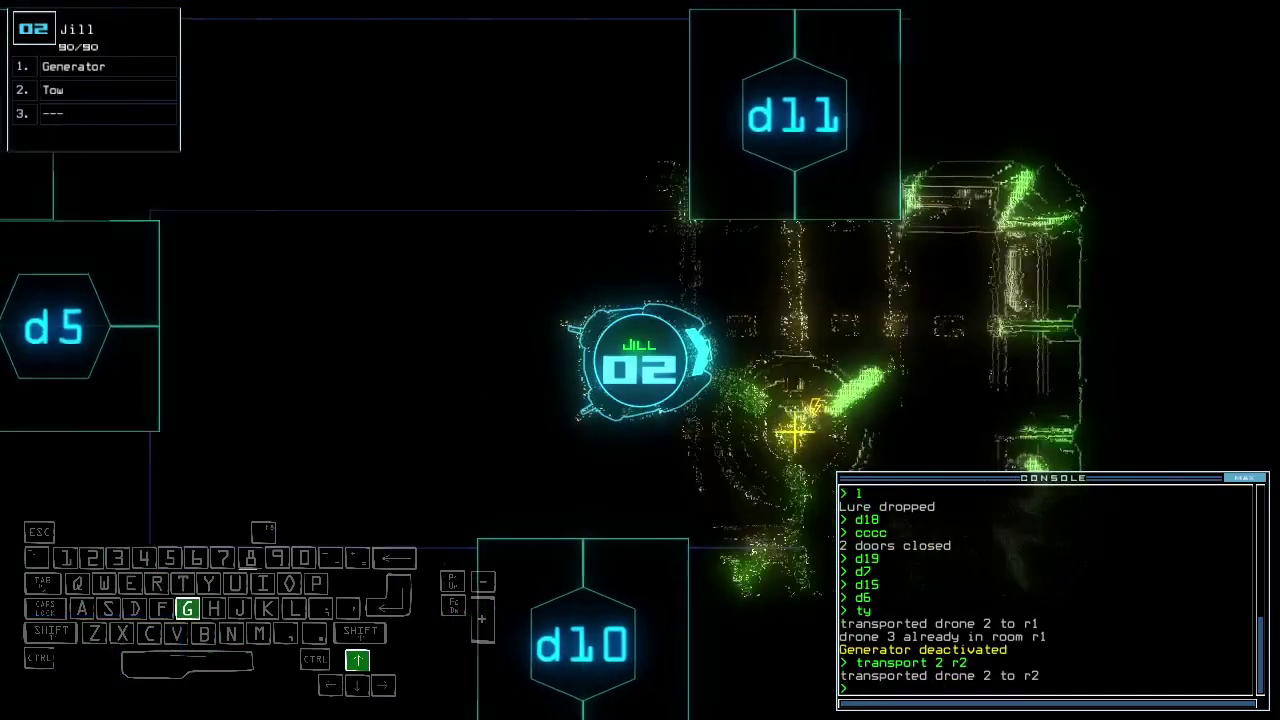
pyautogui.press('Return')
pyautogui.press('Tab')
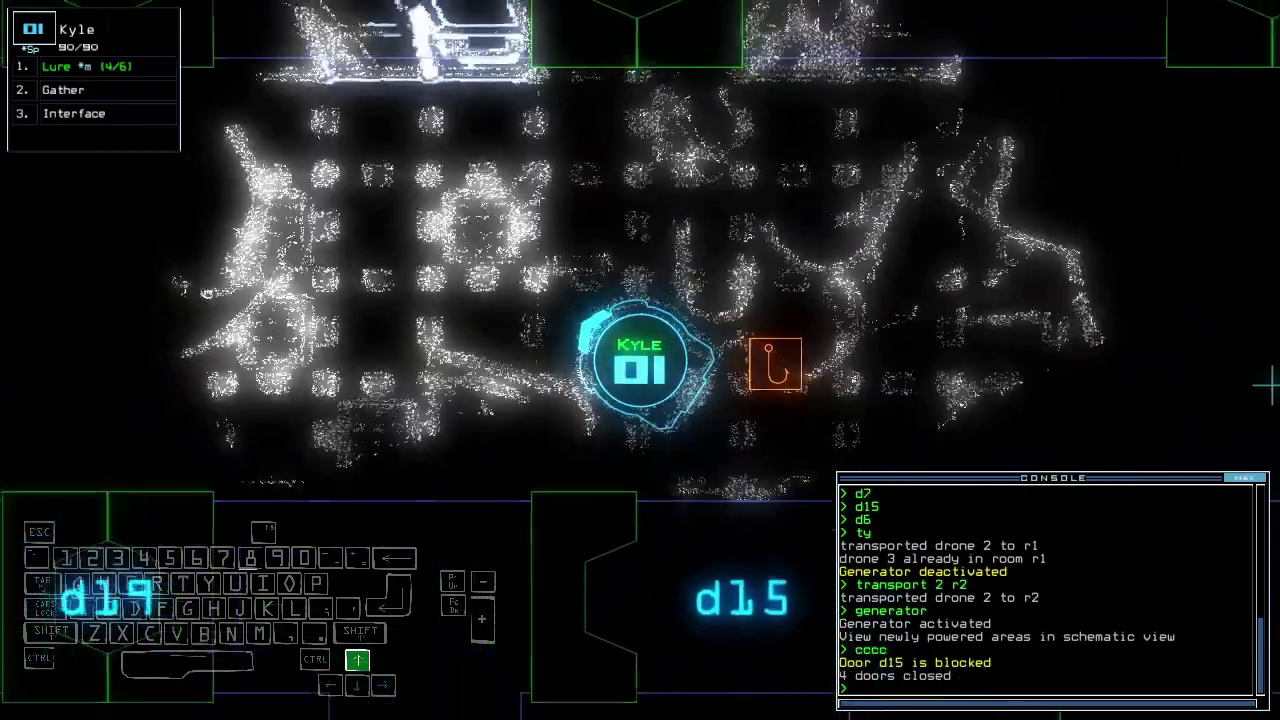
pyautogui.write('d18')
# - Open d18, gather the scrap with drone 01 and close the door behind it
pyautogui.press('Return')
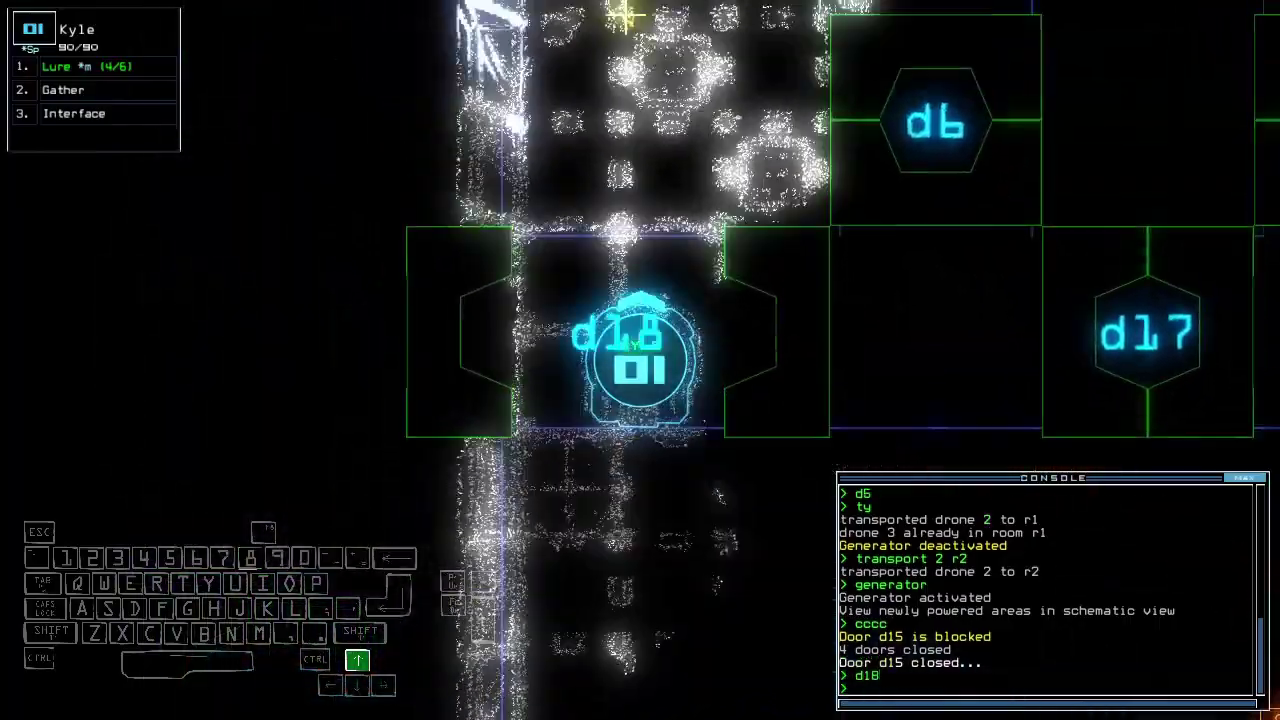
pyautogui.write('g')
pyautogui.press('Return')
pyautogui.press('Up')
pyautogui.press('Up')
pyautogui.press('Up')
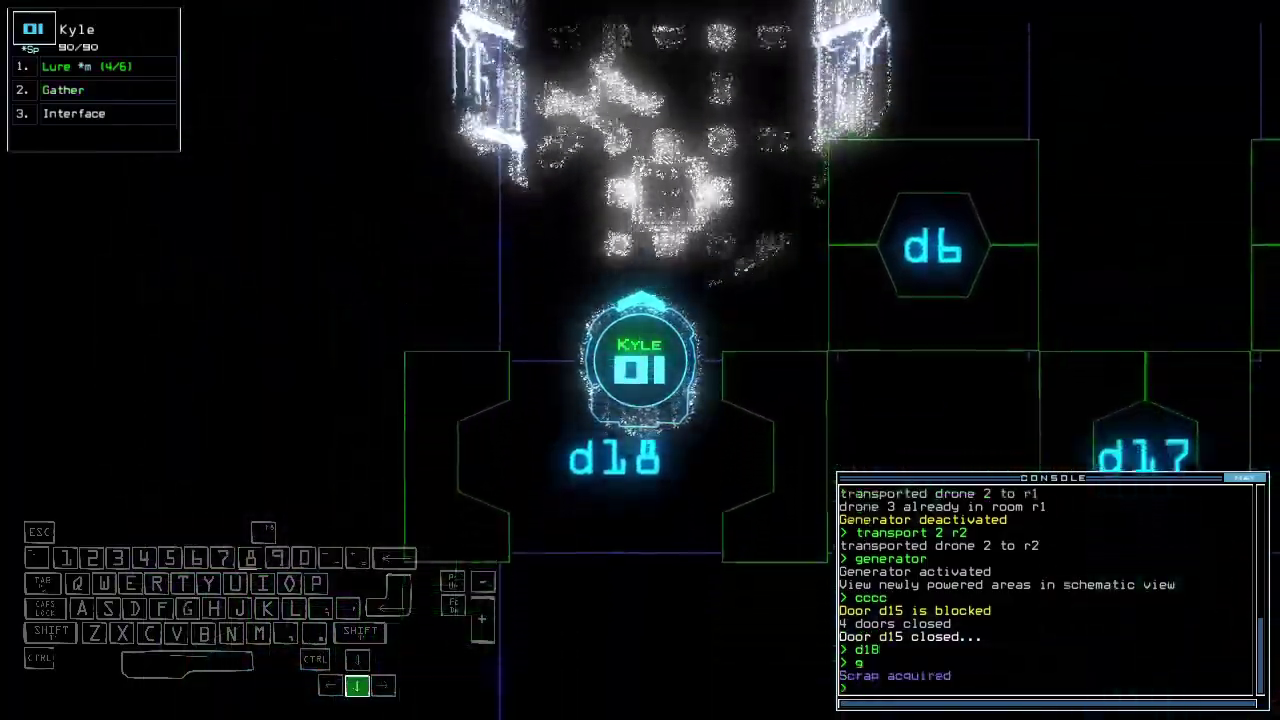
pyautogui.press('Right')
pyautogui.press('Up')
pyautogui.press('Up')
pyautogui.press('Up')
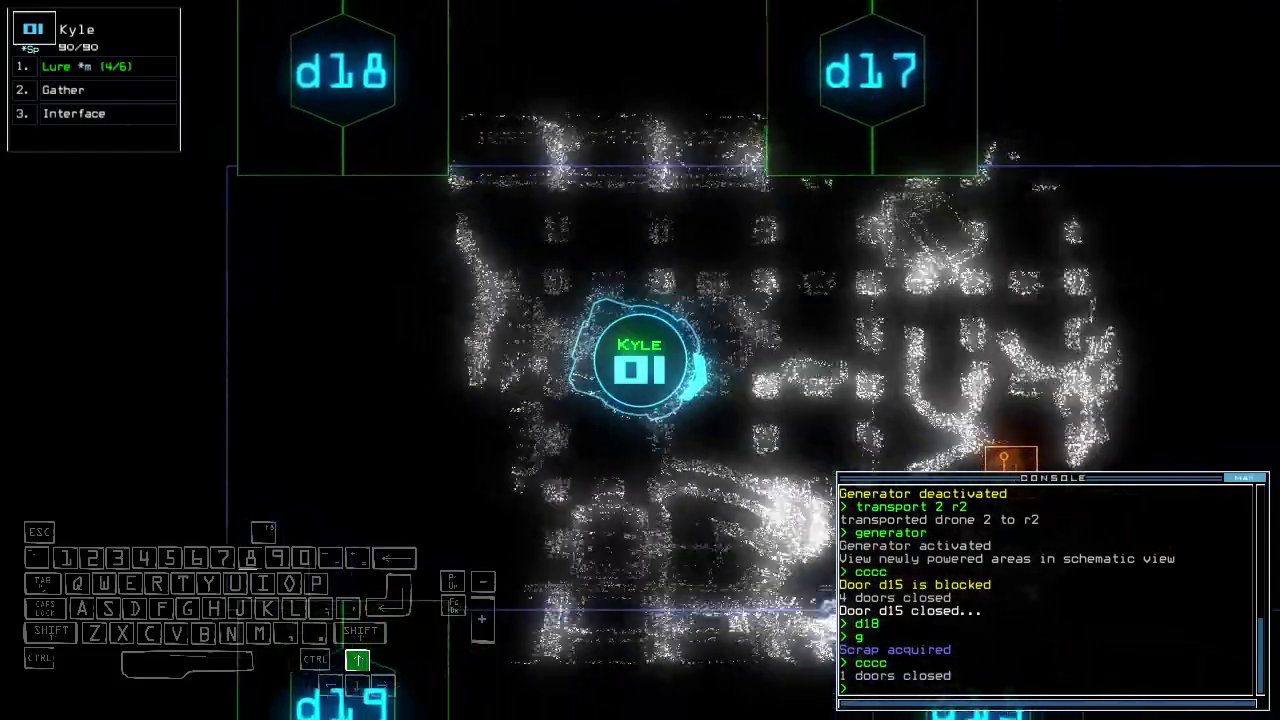
pyautogui.write('cccc')
pyautogui.press('Return')
pyautogui.write('pickup')
# - Pick up a lure, open d15, recover the lure there and drop one again
pyautogui.press('Return')
pyautogui.write('d15')
pyautogui.press('Return')
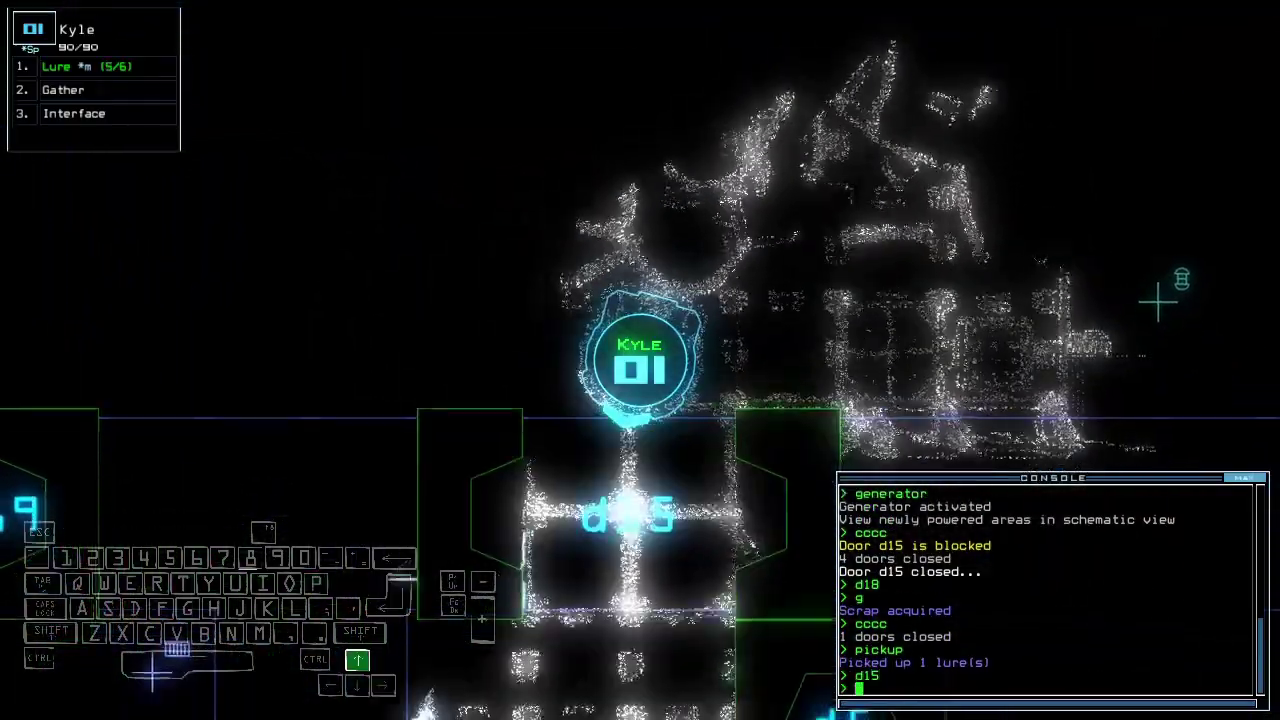
pyautogui.press('Up')
pyautogui.press('Up')
pyautogui.press('Up')
pyautogui.write('pi')
pyautogui.press('Tab')
pyautogui.press('Return')
pyautogui.write('g')
pyautogui.press('Return')
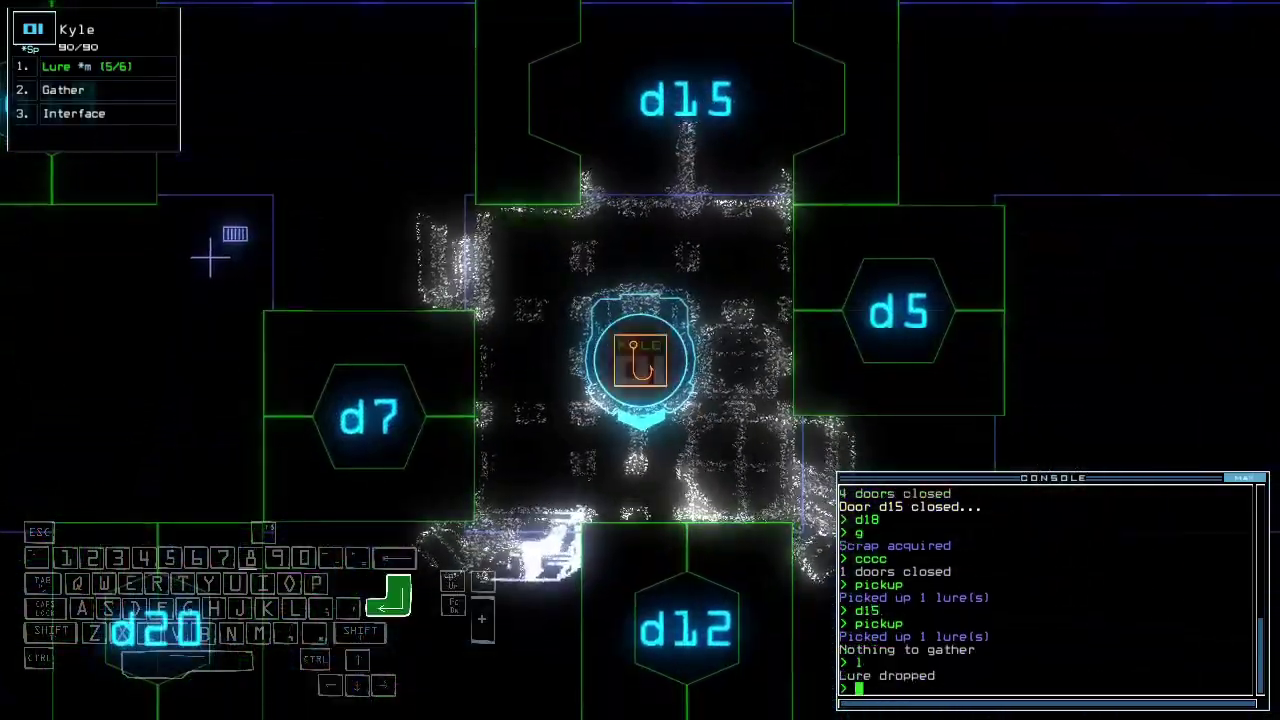
# - Open door d12 and close the nearby door
pyautogui.press('space')
pyautogui.press('space')
pyautogui.write('d12')
pyautogui.press('Return')
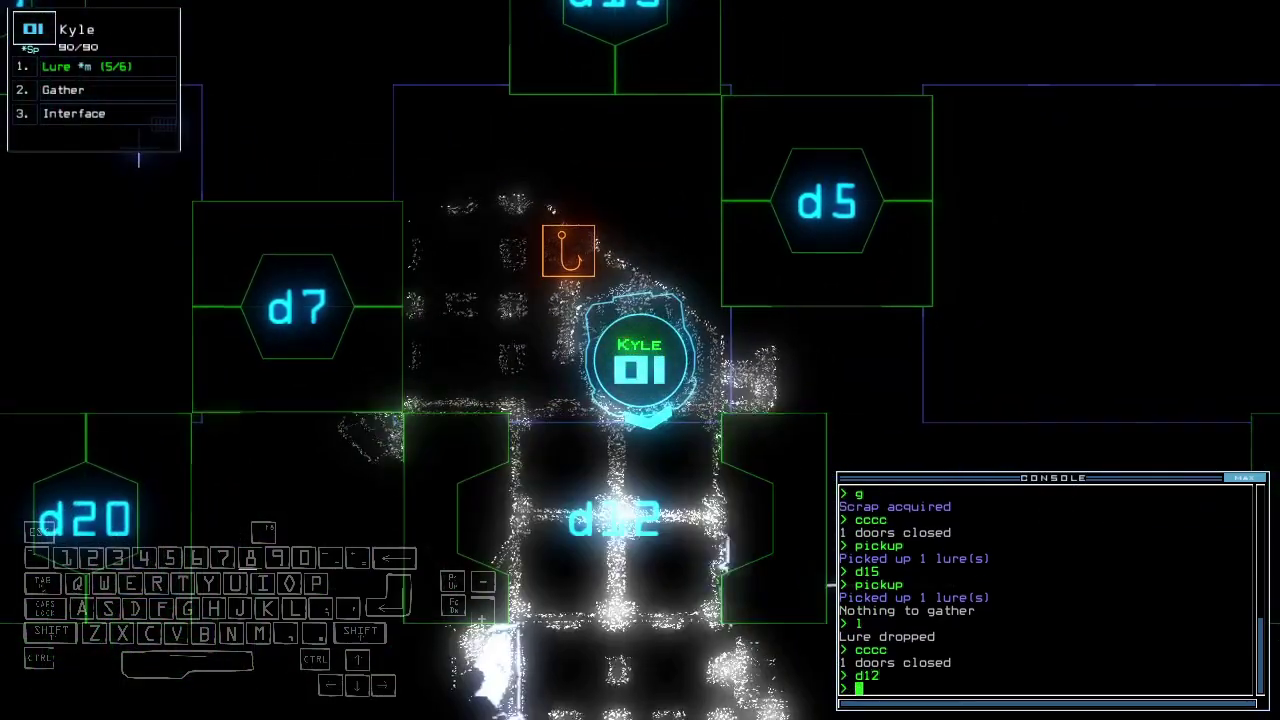
pyautogui.press('space')
pyautogui.write('cccc')
pyautogui.press('Return')
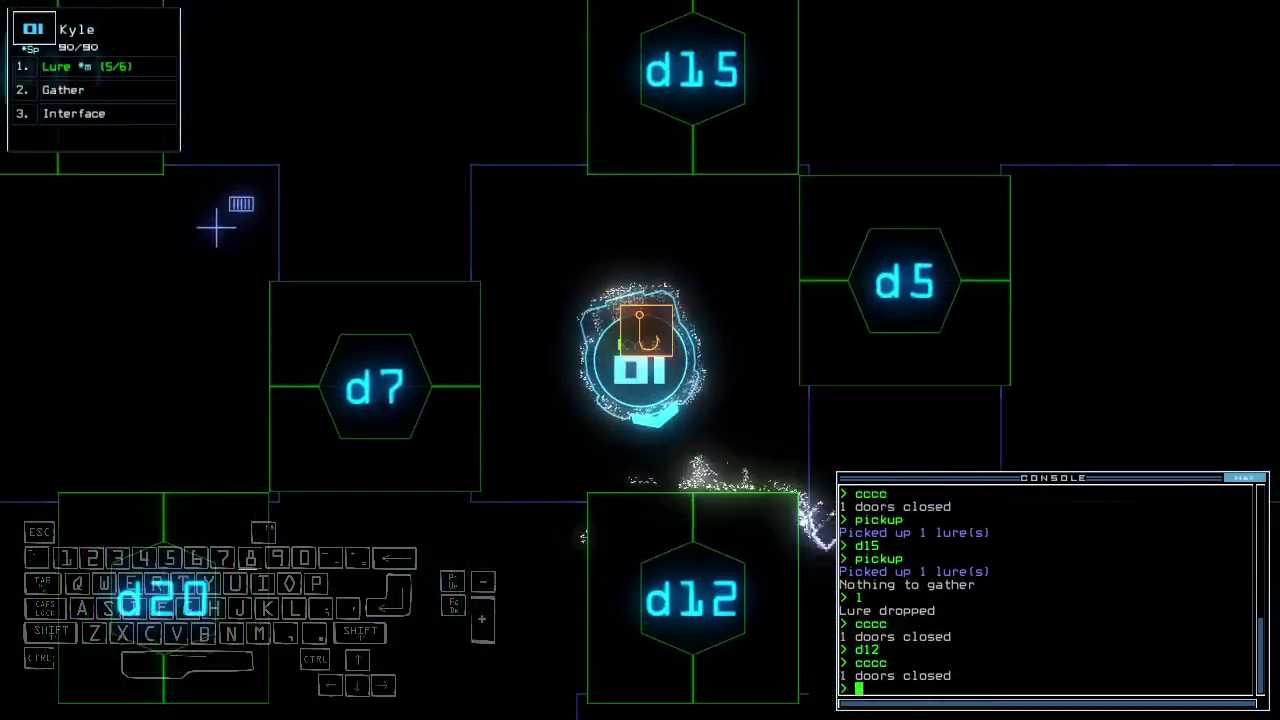
pyautogui.write('pickup')
# - Pick up a lure, open doors d5 and d12, and target room r7
pyautogui.press('Return')
pyautogui.write('d5')
pyautogui.press('Return')
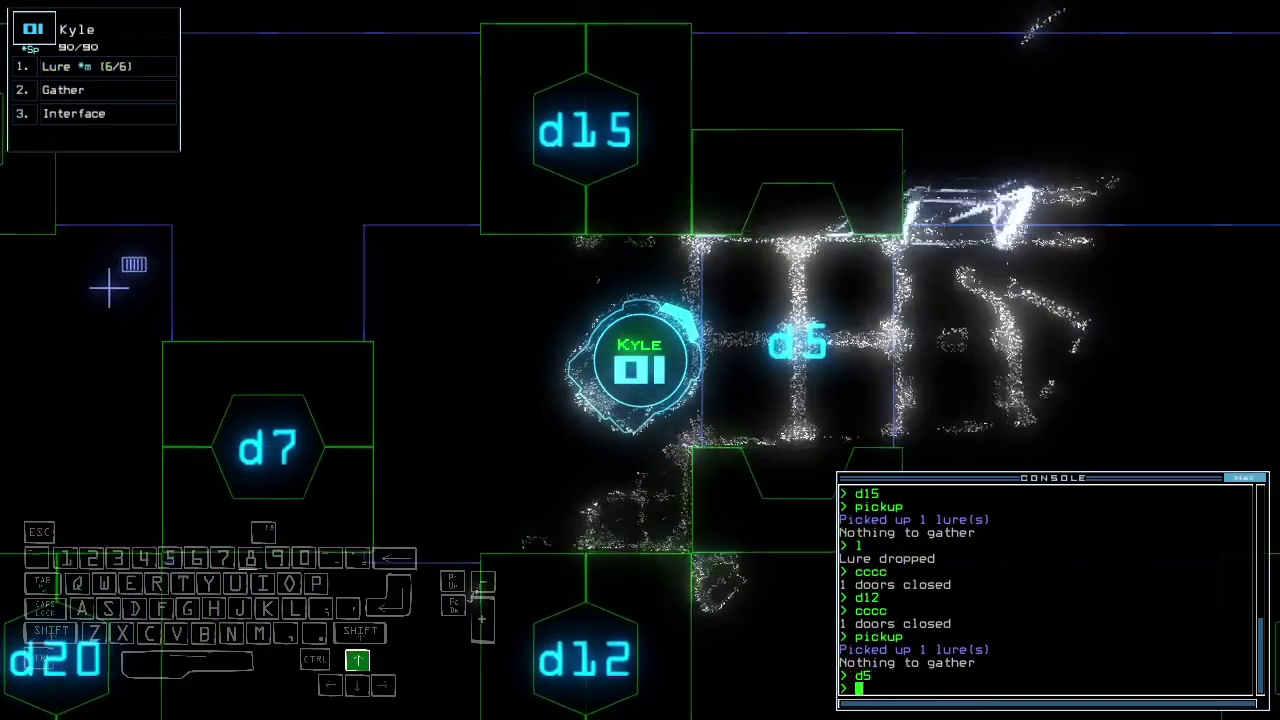
pyautogui.write('d12')
pyautogui.press('Return')
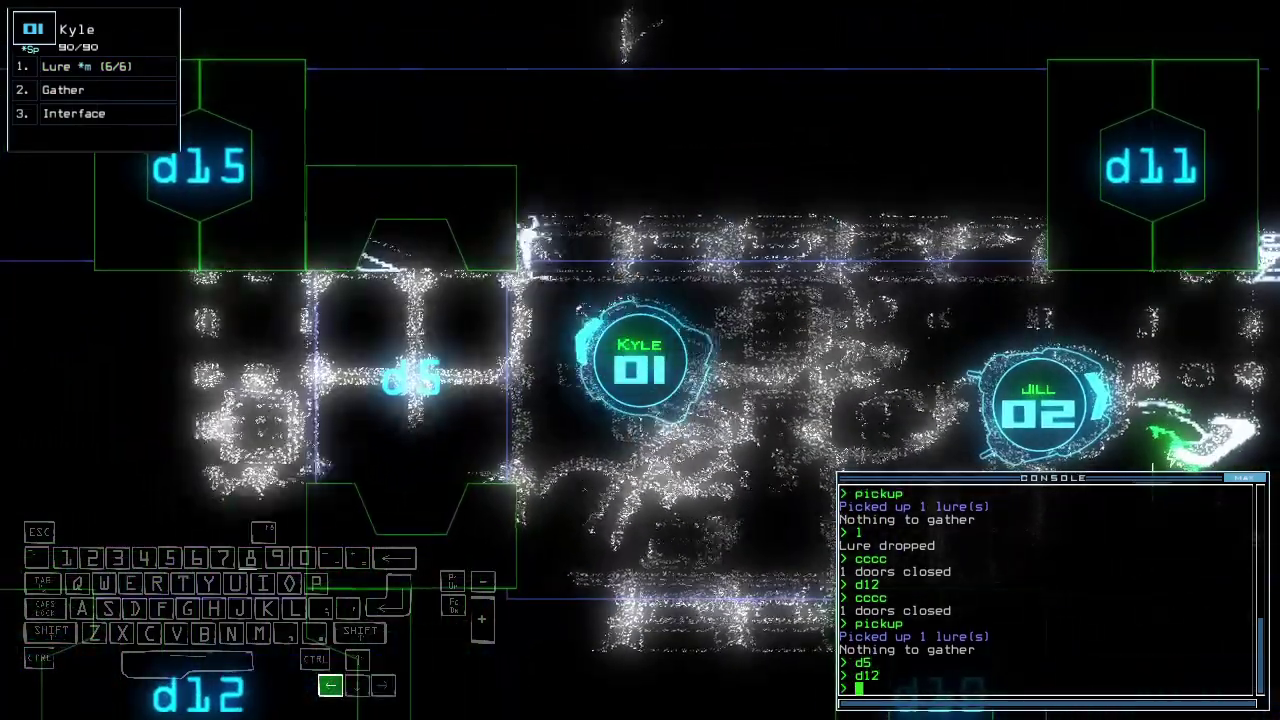
pyautogui.press('space')
pyautogui.write('7')
pyautogui.press('Return')
pyautogui.press('space')
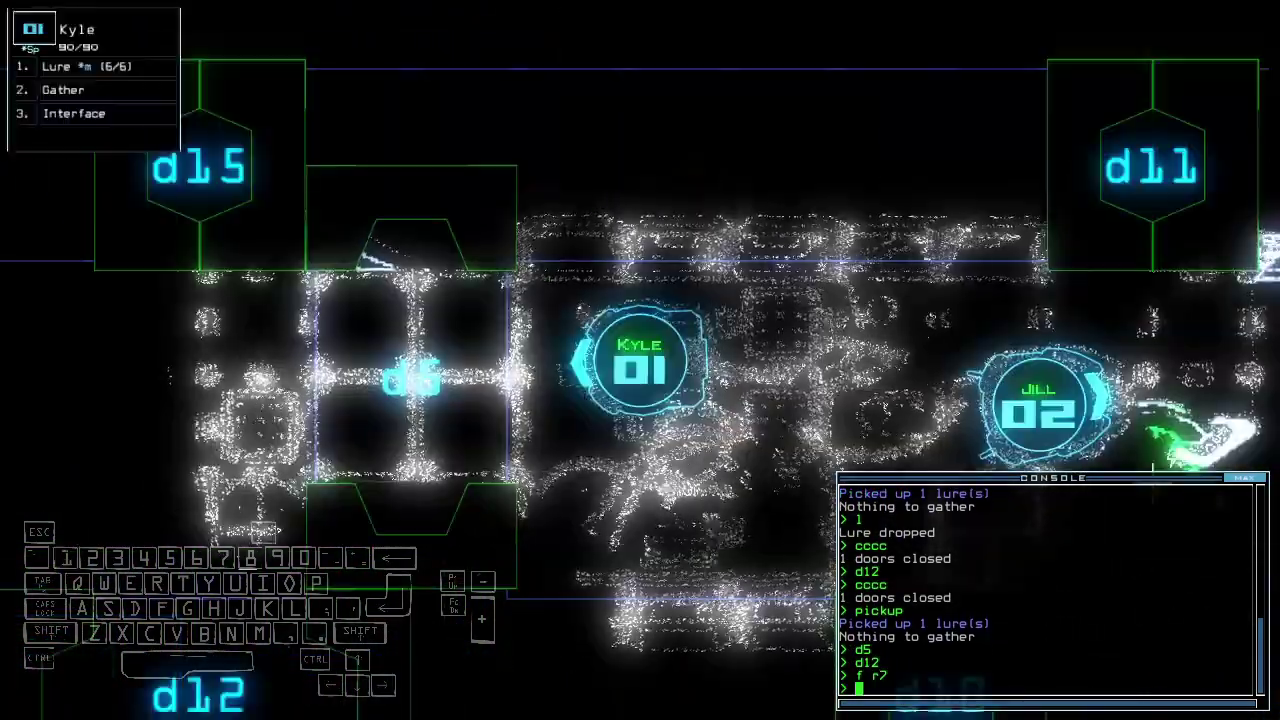
pyautogui.write('cccc')
# - Close two nearby doors, drop a lure from drone 01 and open door d10
pyautogui.press('Return')
pyautogui.press('Up')
pyautogui.press('Left')
pyautogui.press('Up')
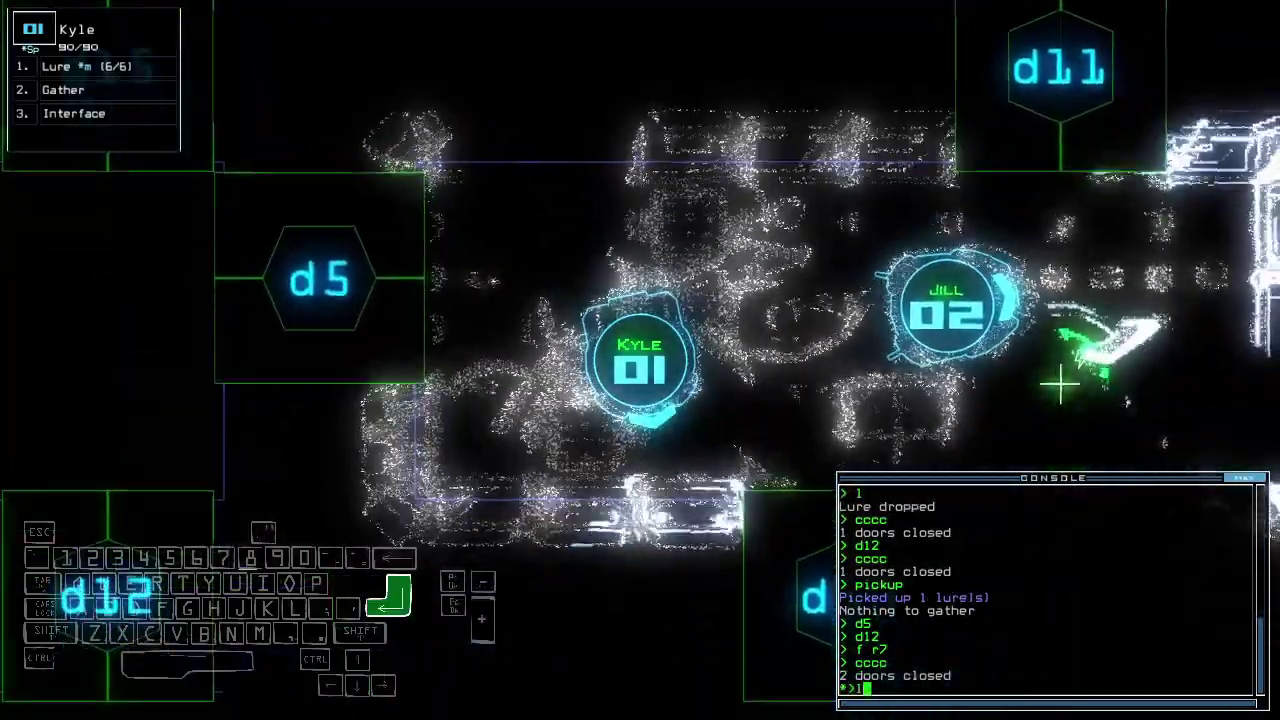
pyautogui.write('l')
pyautogui.press('Return')
pyautogui.write('d10')
pyautogui.press('Return')
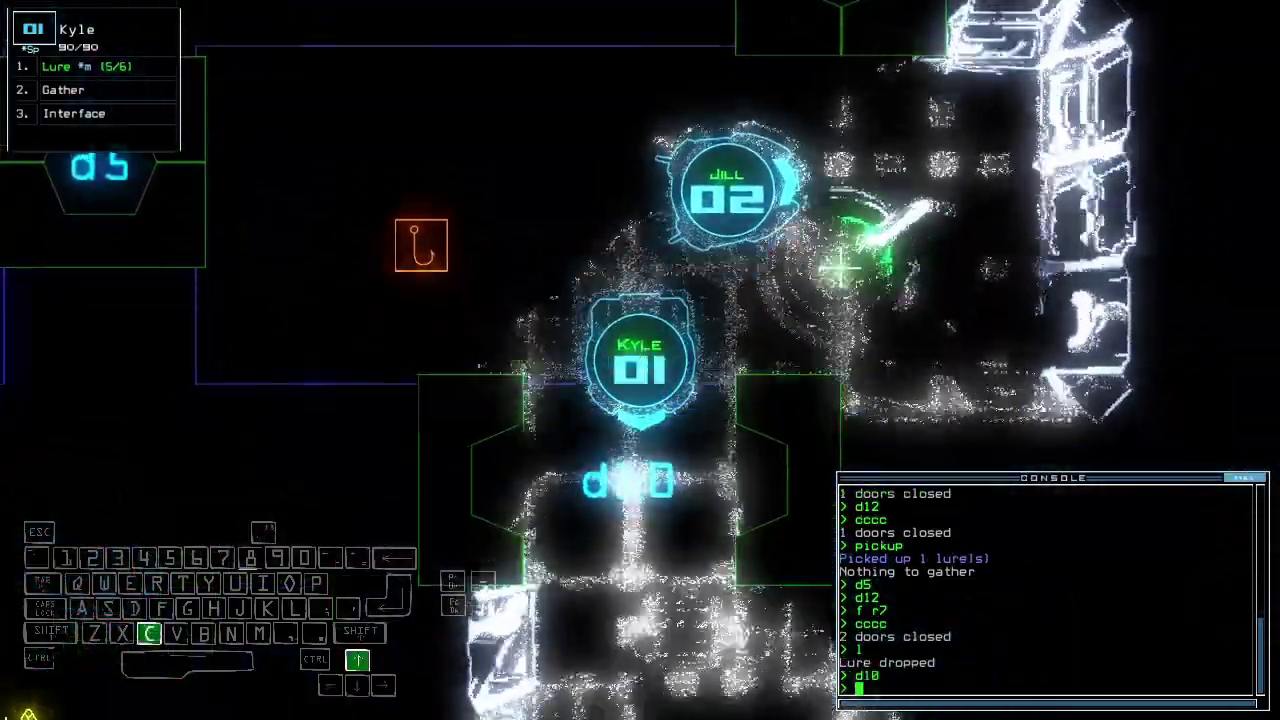
pyautogui.write('cccc')
pyautogui.press('Return')
# - Check the full ship schematic and recover the lure with drone 01
pyautogui.press('space')
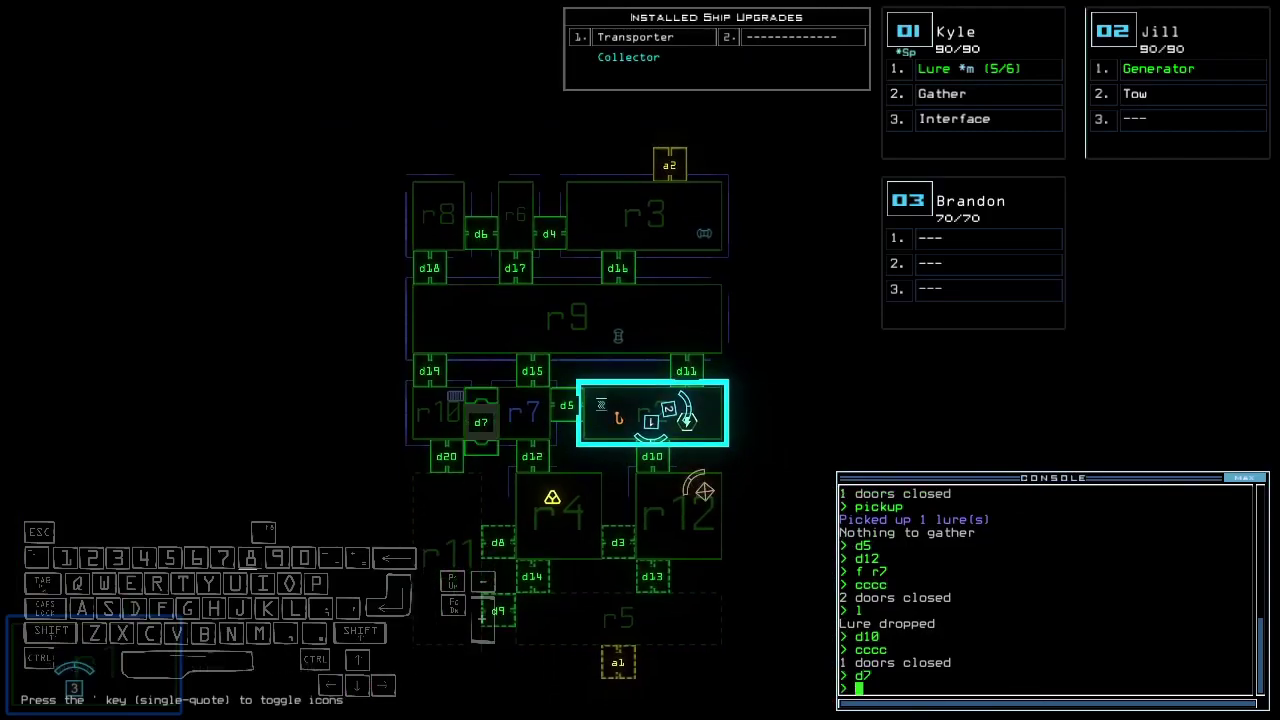
pyautogui.press('space')
pyautogui.press('Up')
pyautogui.press('Return')
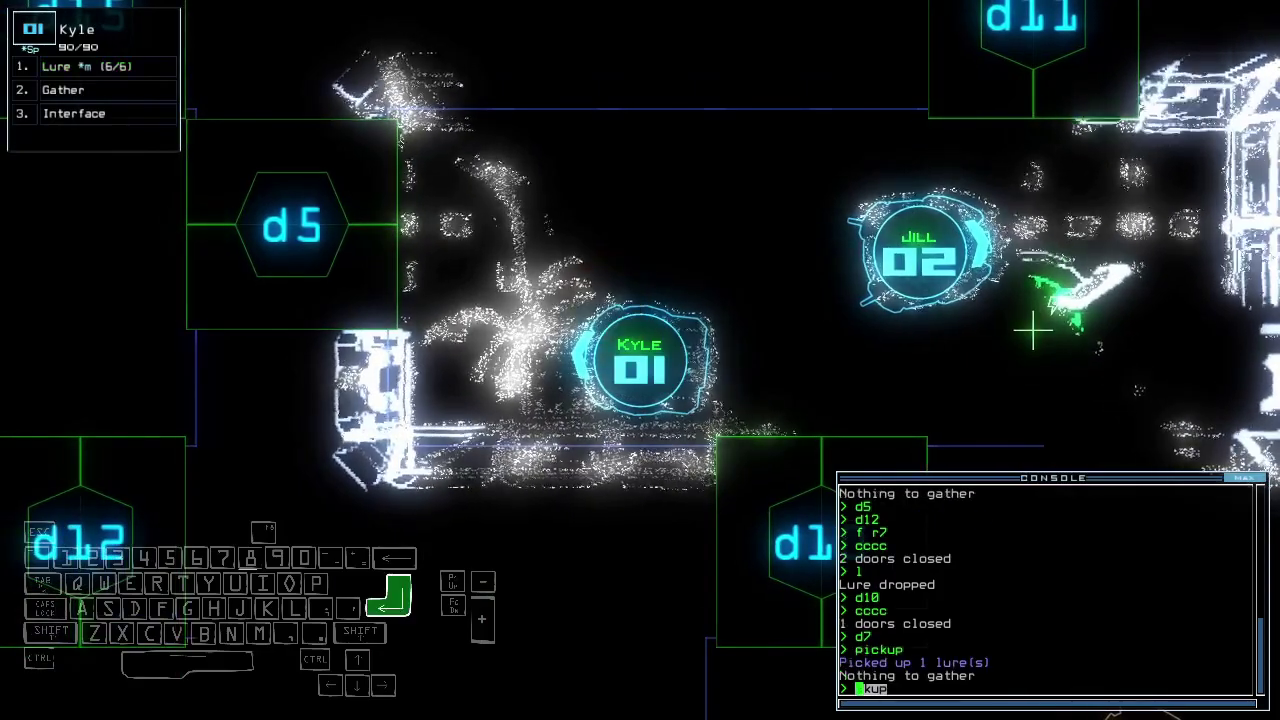
pyautogui.press('space')
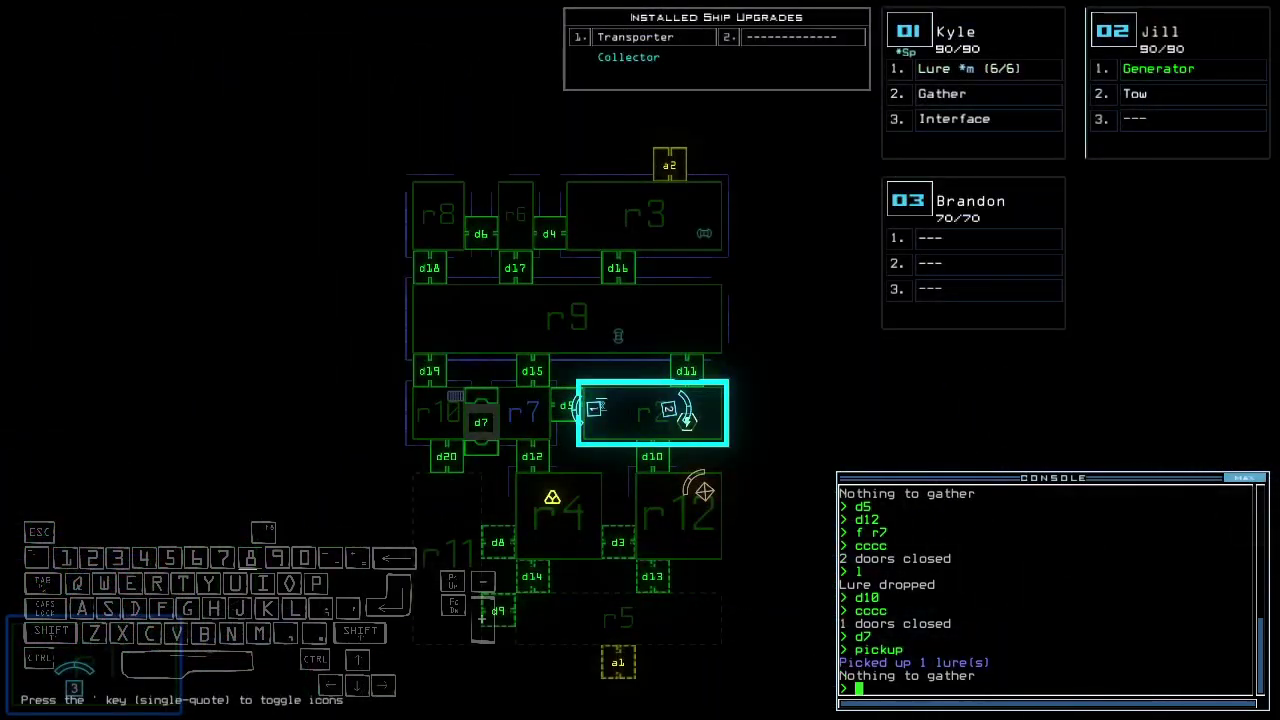
pyautogui.press('space')
pyautogui.write('d5')
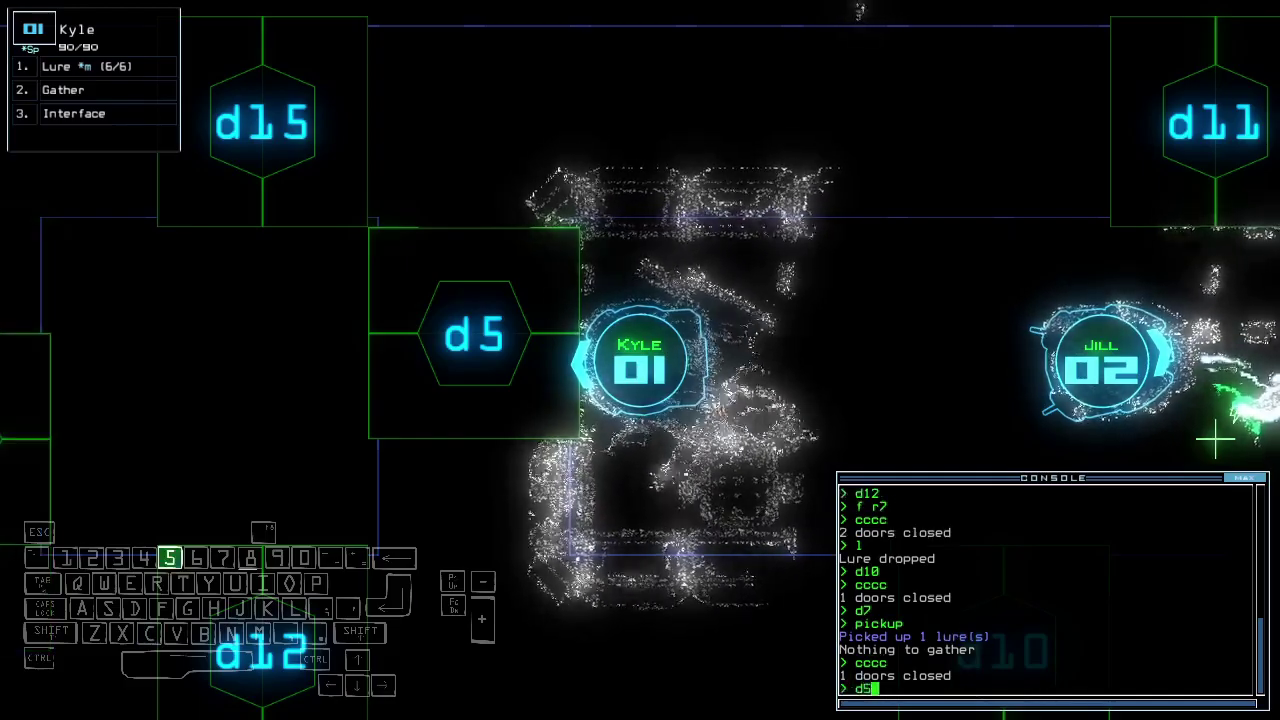
# - Open d5, drop a lure, open d12 and close two nearby doors
pyautogui.press('Return')
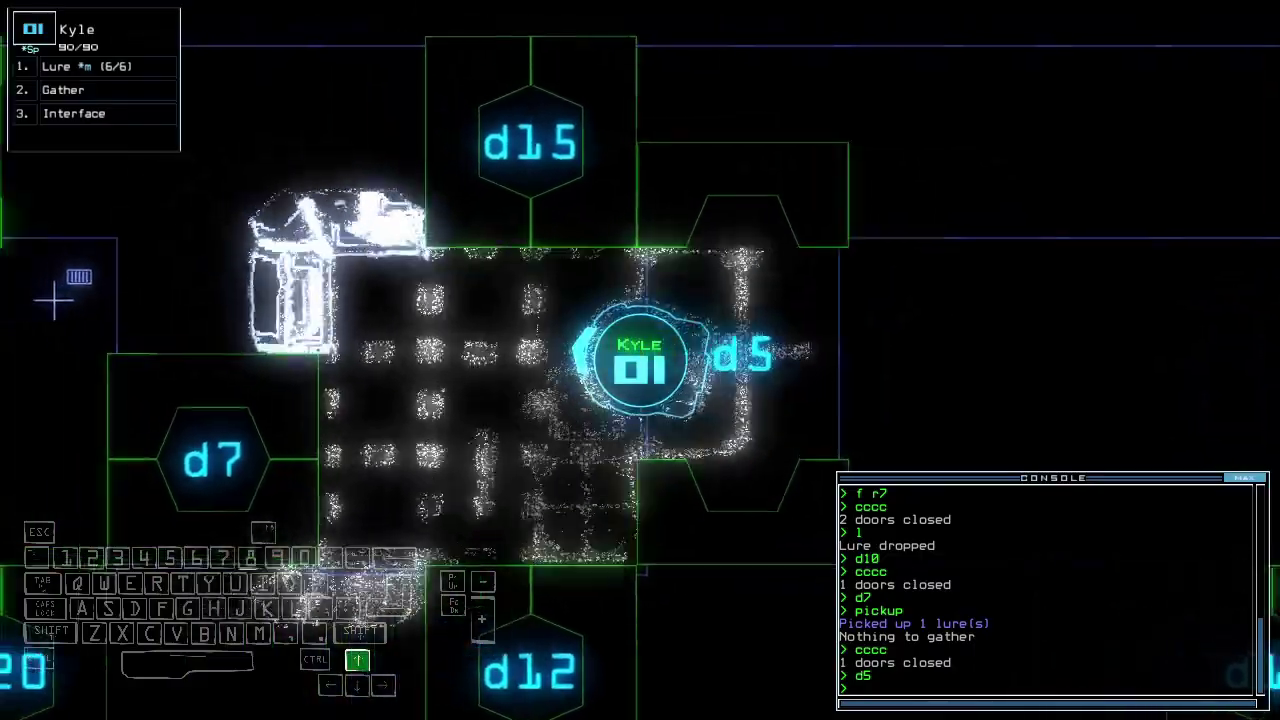
pyautogui.write('l')
pyautogui.press('Return')
pyautogui.write('d12')
pyautogui.press('Return')
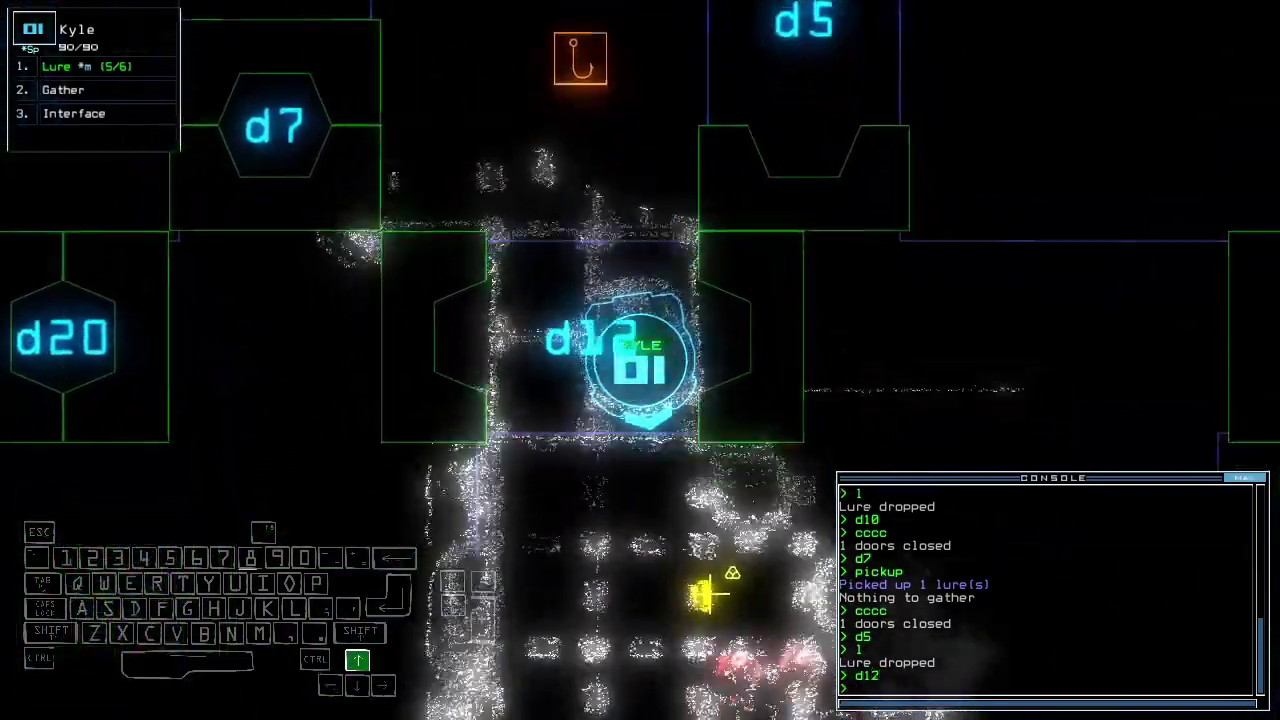
pyautogui.write('cccc')
pyautogui.press('Return')
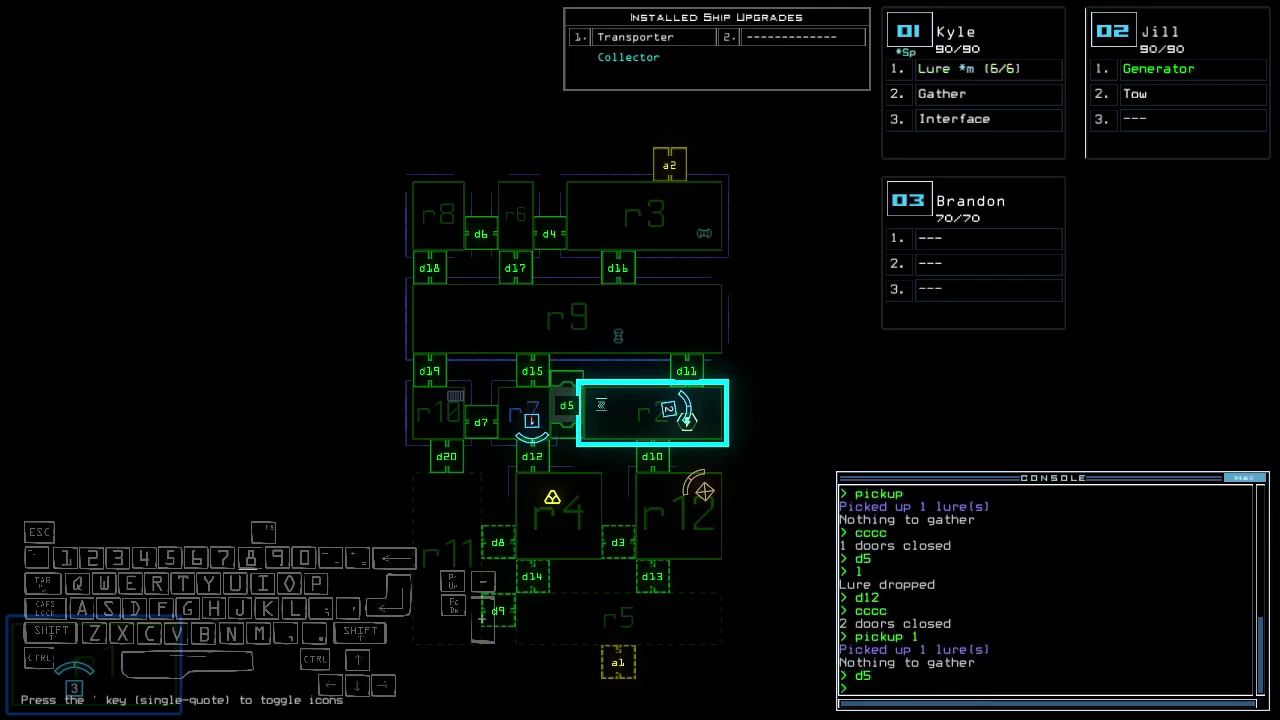
pyautogui.write('cccc')
# - Seal the last door, reopen d12 and flag room r12 with 'f r12'
pyautogui.press('Return')
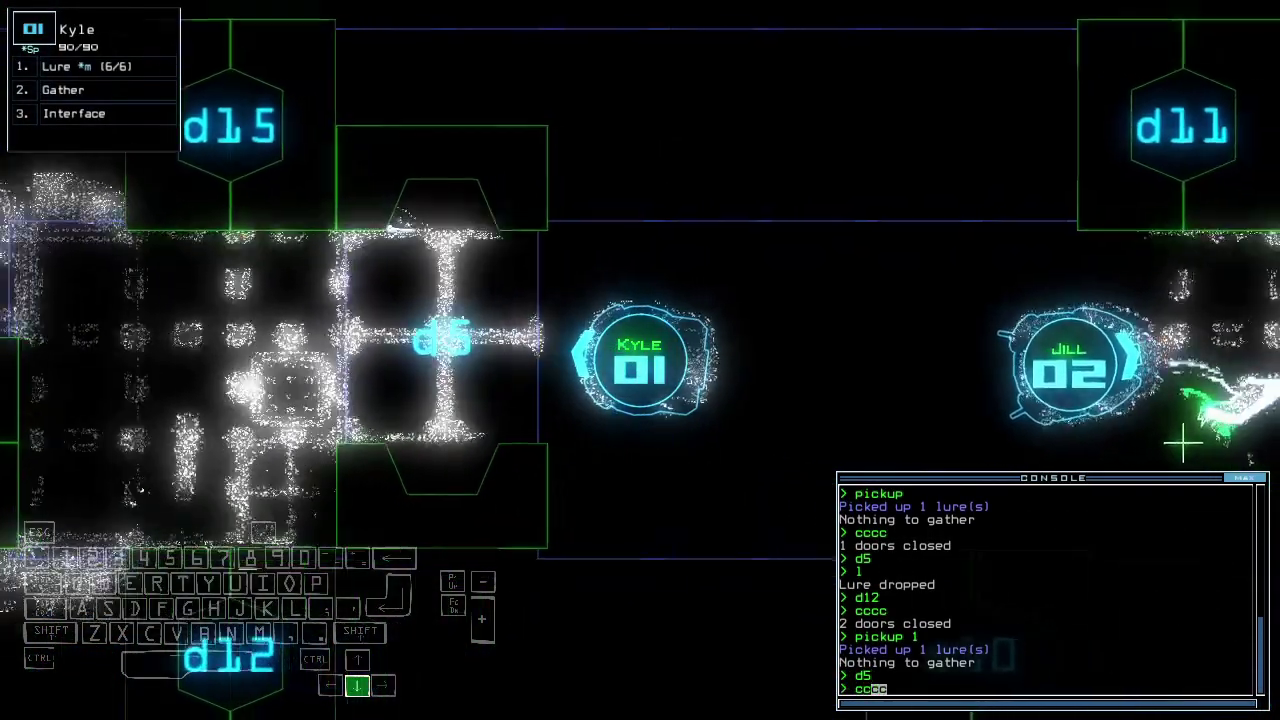
pyautogui.write('d12')
pyautogui.press('Return')
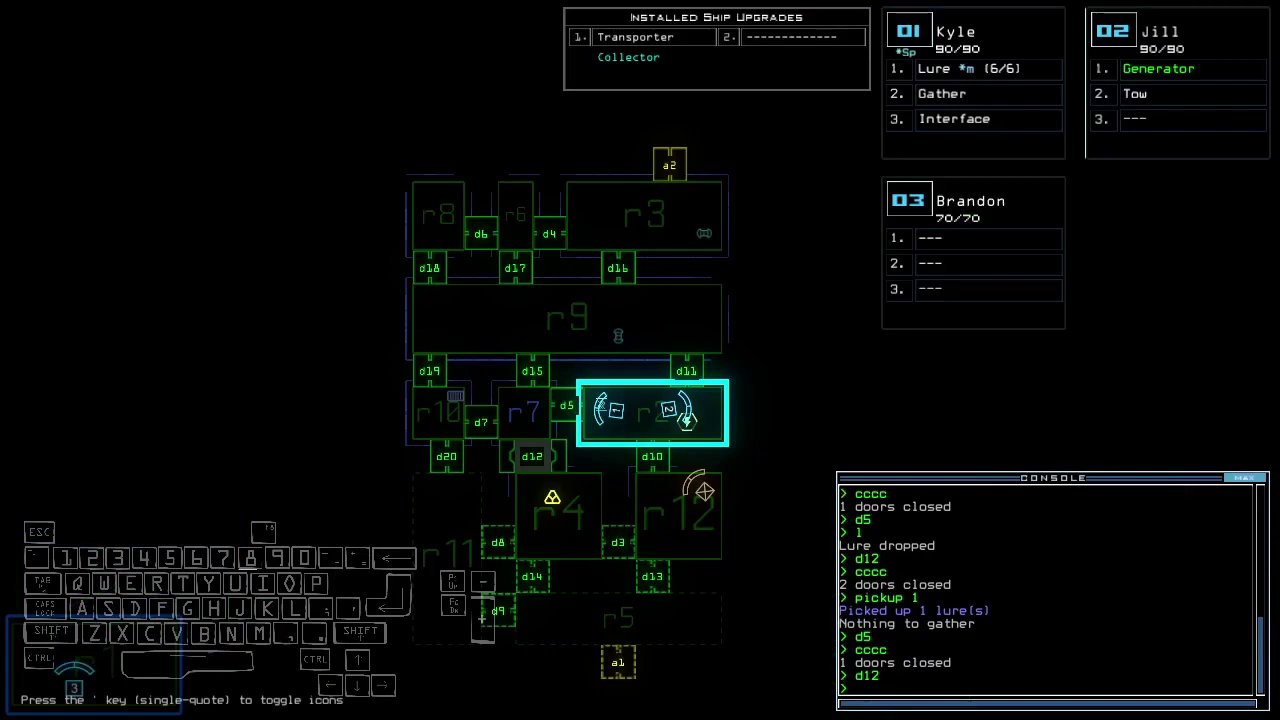
pyautogui.write('12')
pyautogui.press('Return')
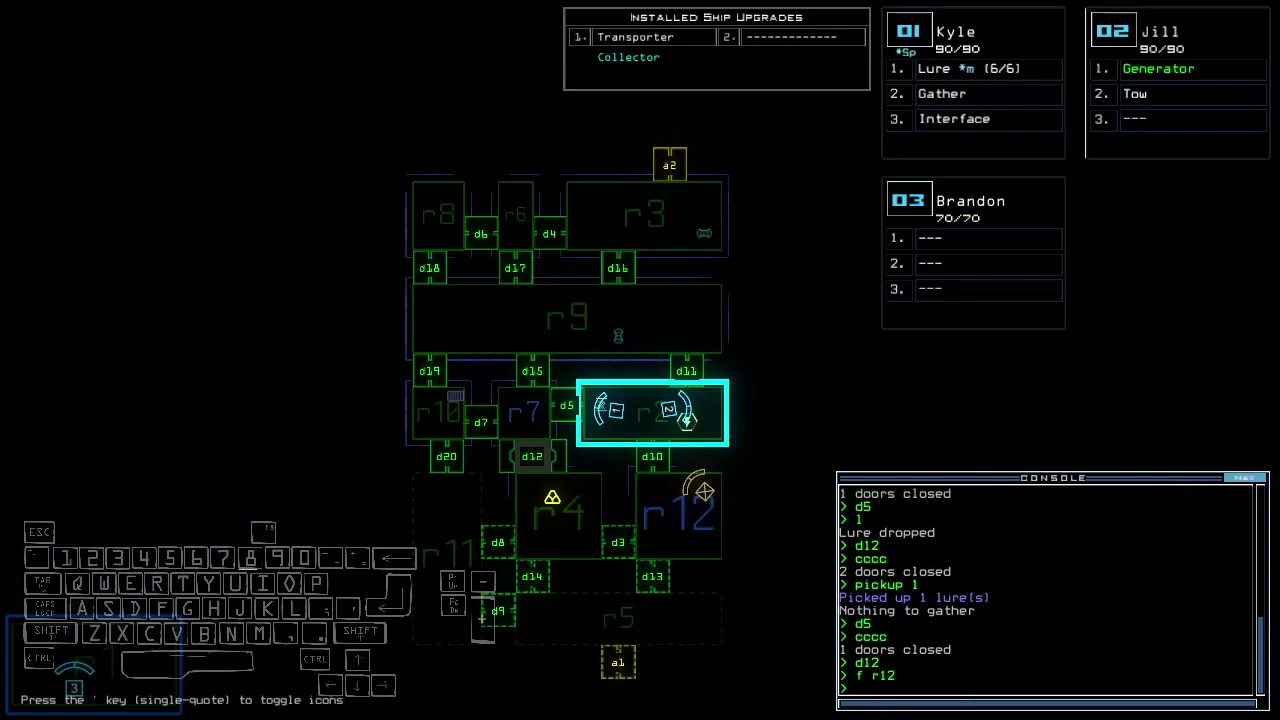
pyautogui.press('space')
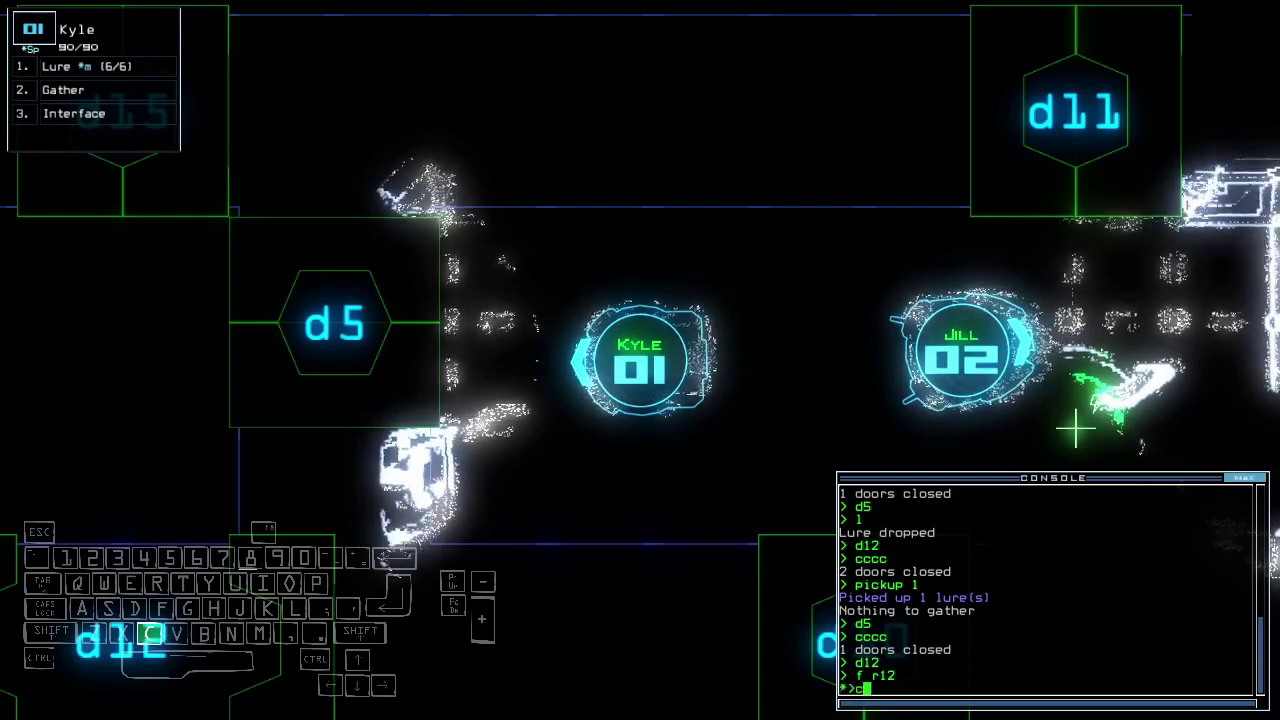
pyautogui.write('ccc')
# - Close the doors beside the drones and behind Kyle, then drive Kyle forward
pyautogui.press('Return')
pyautogui.write('d15')
pyautogui.press('Return')
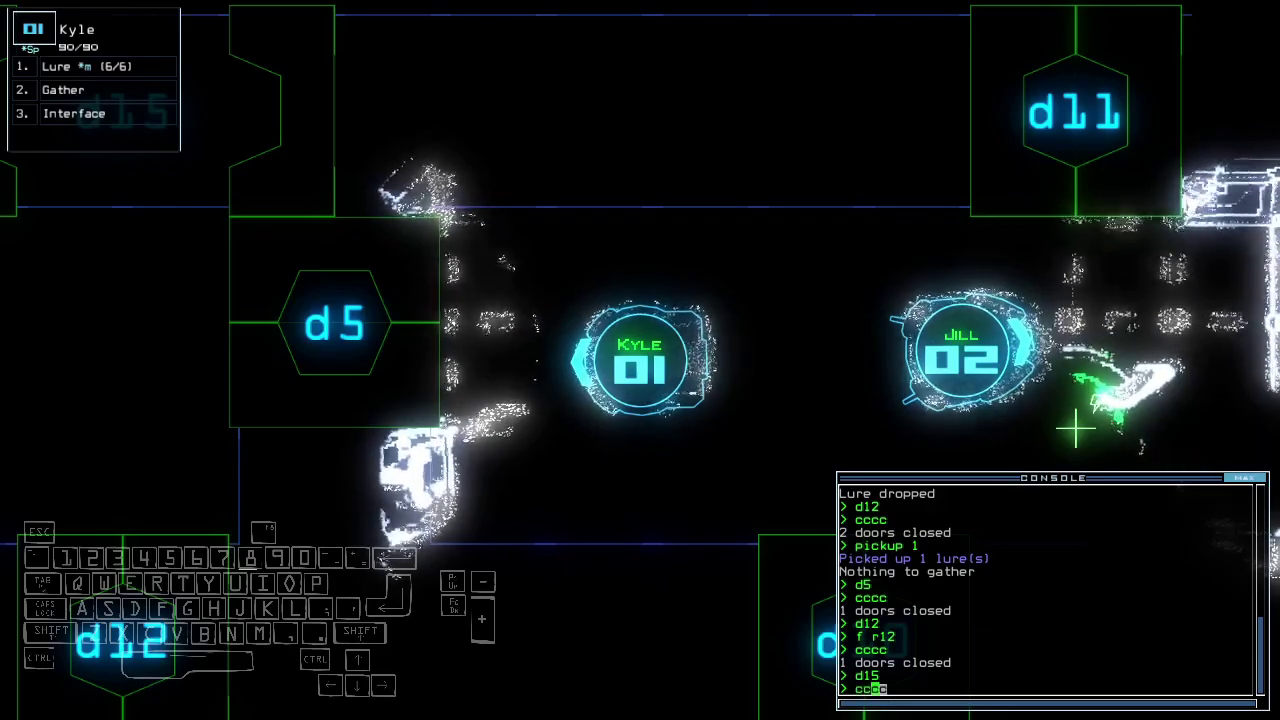
pyautogui.press('Return')
pyautogui.write('d5')
pyautogui.press('Return')
# - Open d5, drop a lure, open d12, collect the scrap and start gathering fuel
pyautogui.press('Up')
pyautogui.press('Up')
pyautogui.press('Up')
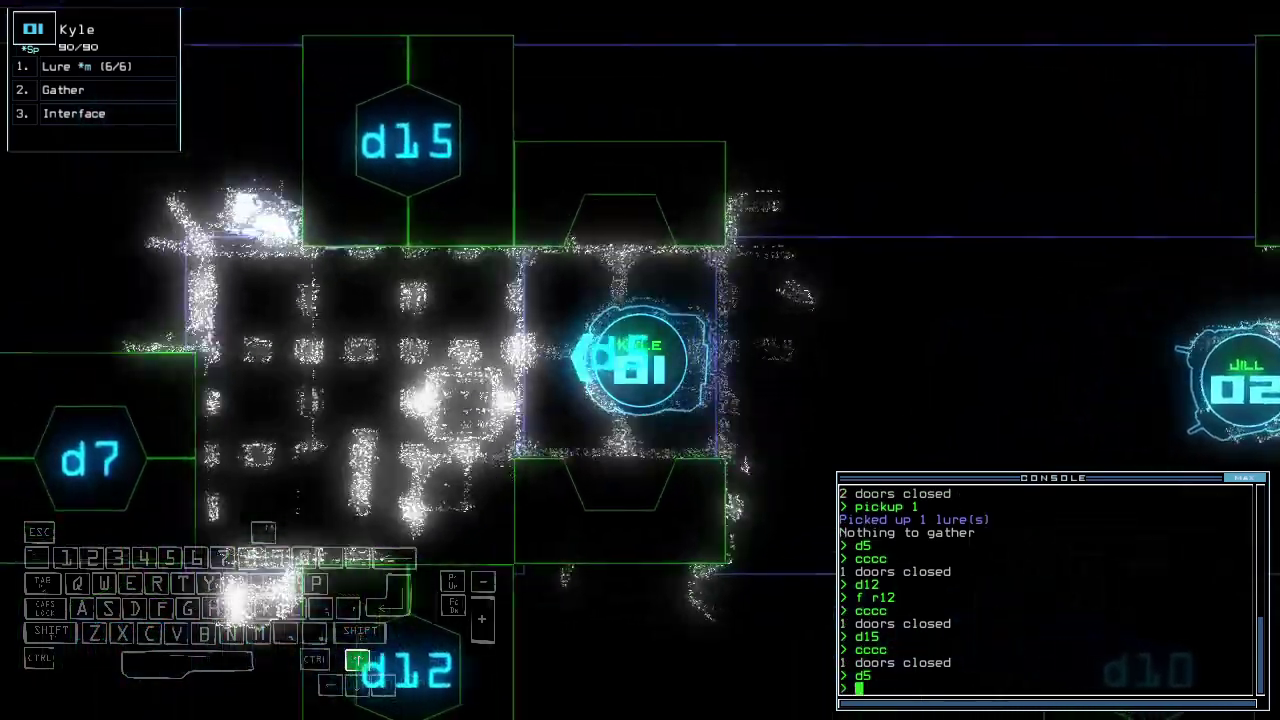
pyautogui.write('1')
pyautogui.press('Return')
pyautogui.write('d12')
pyautogui.press('Return')
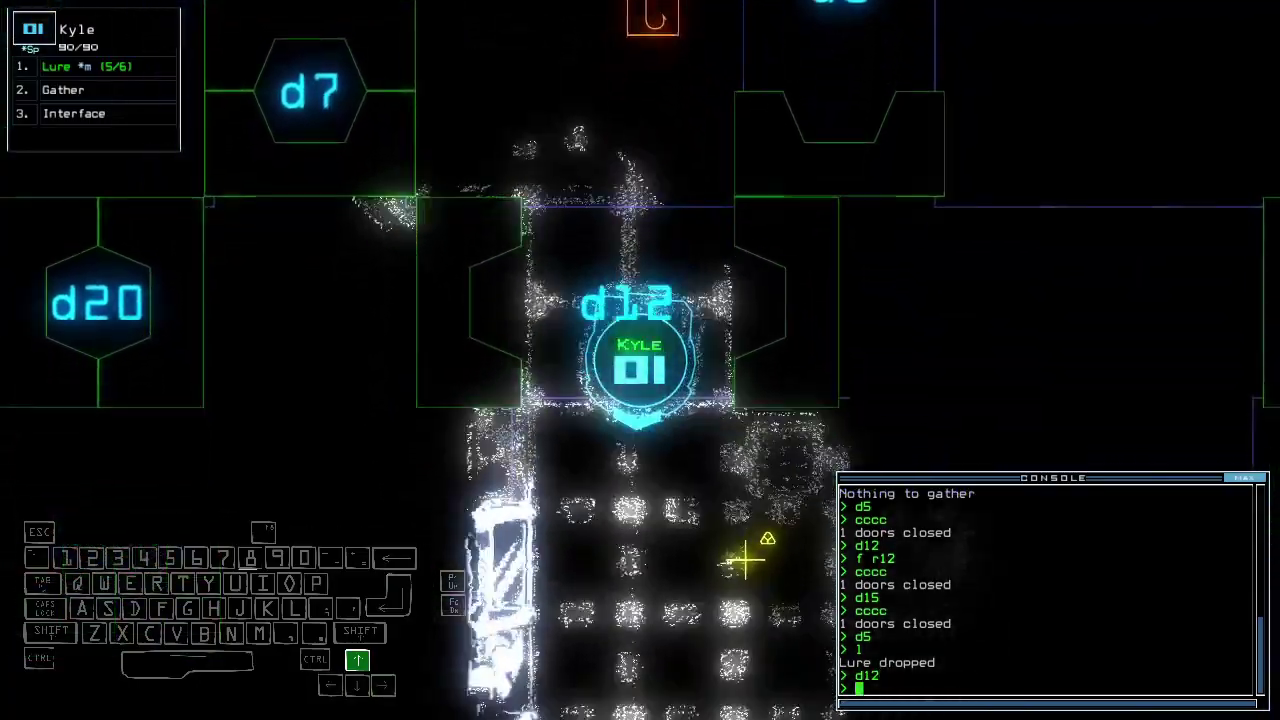
pyautogui.write('g')
pyautogui.press('Return')
pyautogui.write('g')
pyautogui.press('Return')
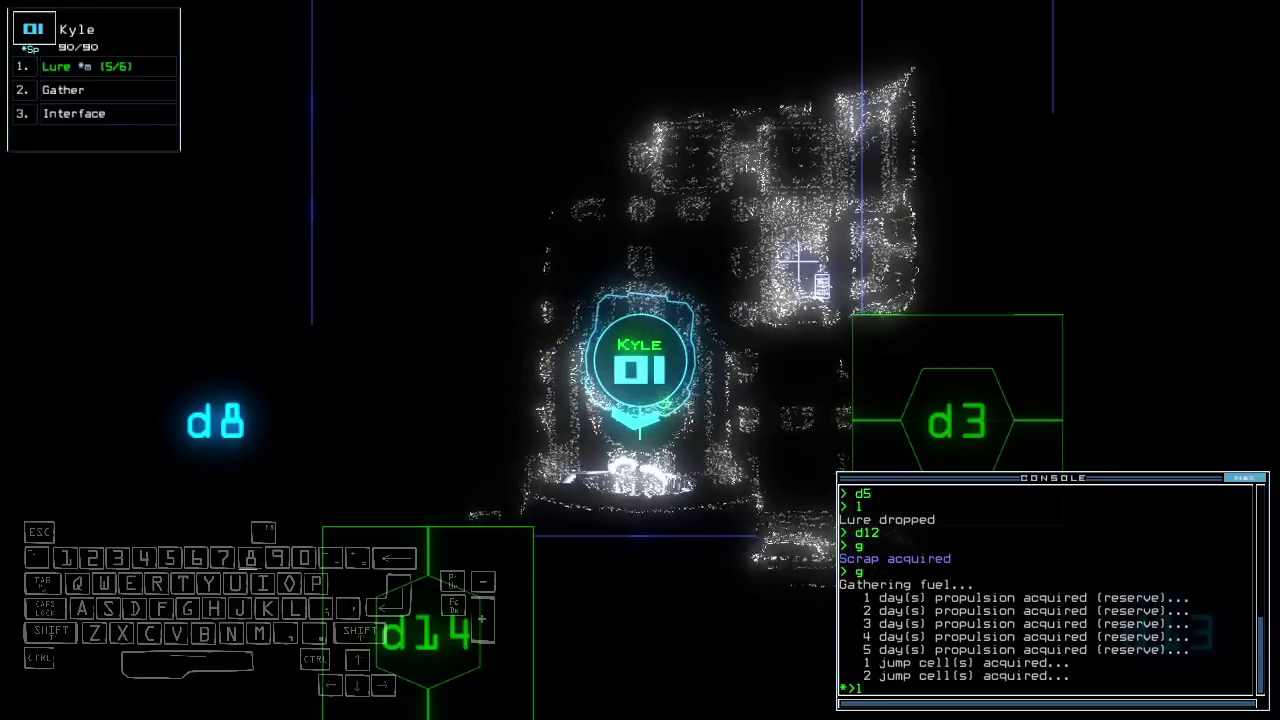
# - Once fuel reaches 5 P-Fuel and 3 J-Fuel, drop a lure and open door d8
pyautogui.press('Down')
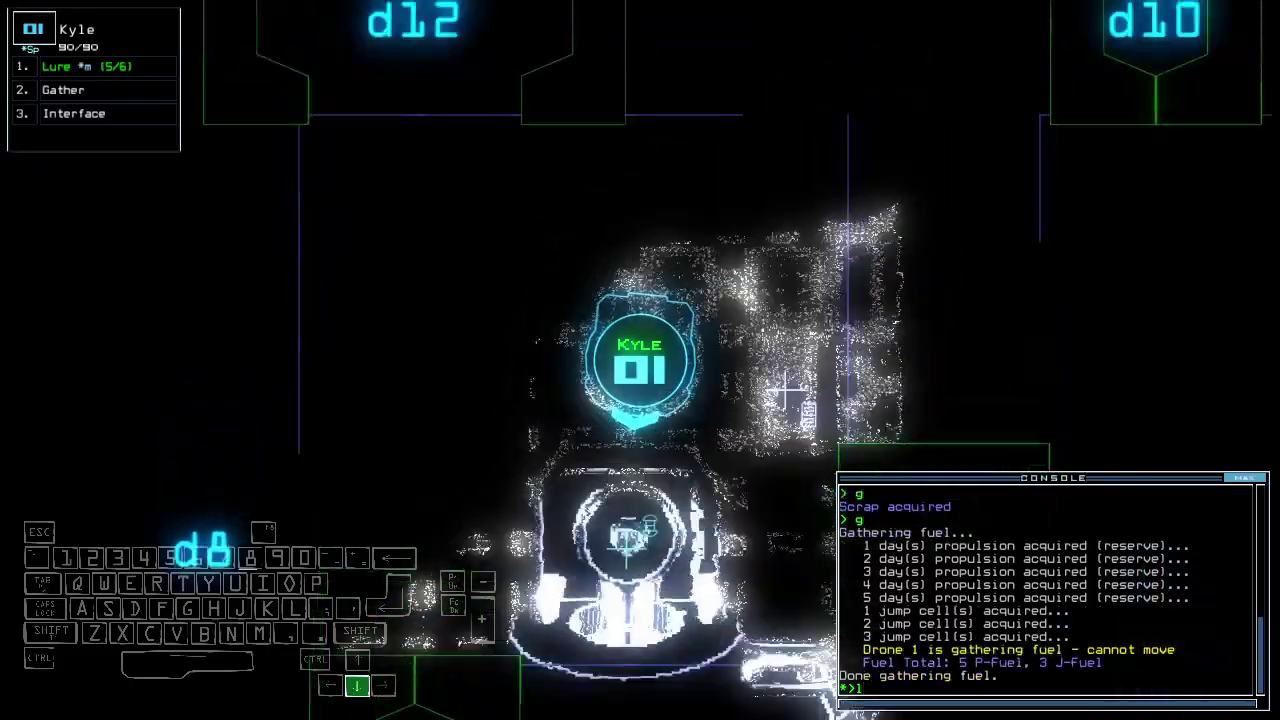
pyautogui.press('Return')
pyautogui.write('d8')
pyautogui.press('Return')
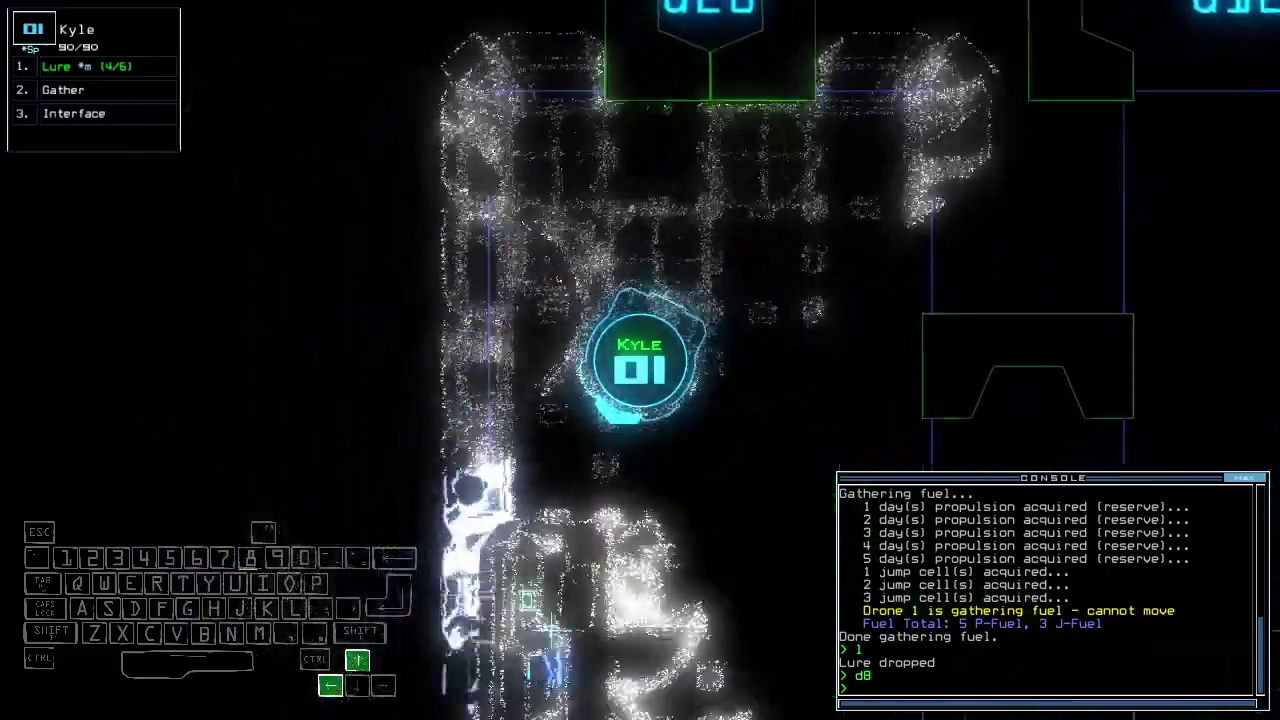
# - Steer Kyle to the first lure, pick it up, and open doors d8 and d9
pyautogui.press('Escape')
pyautogui.write('rv')
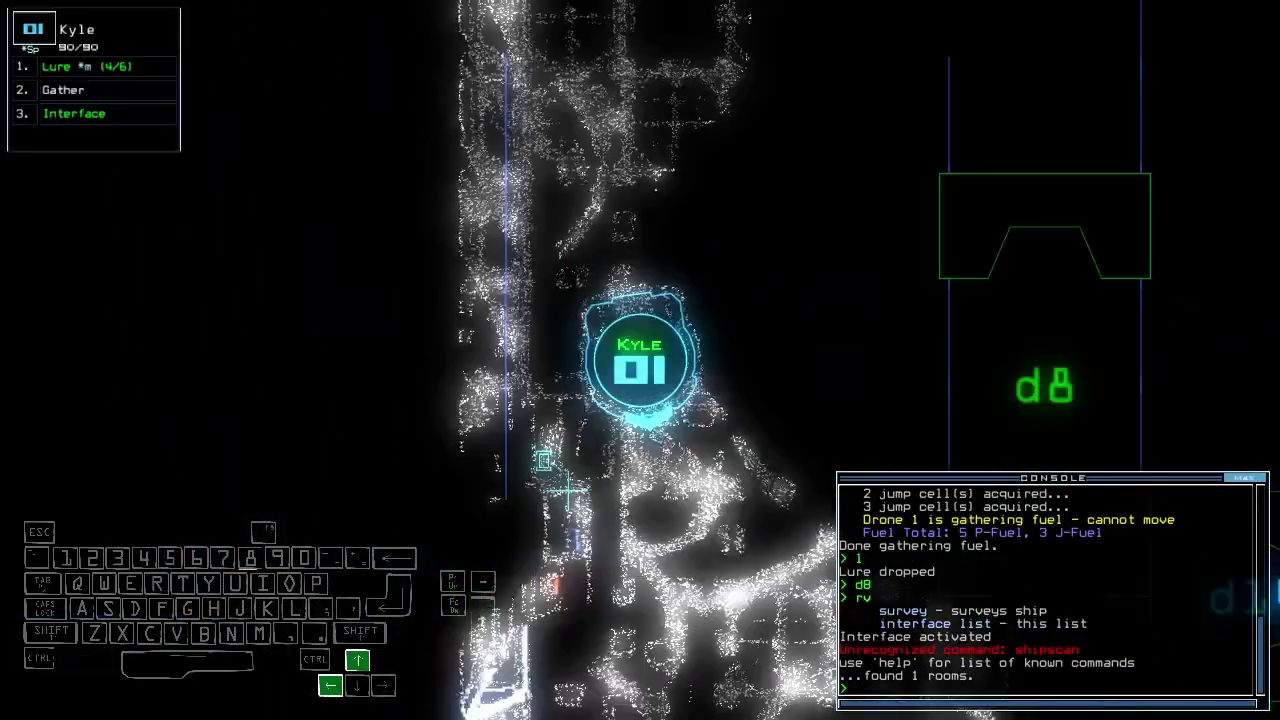
pyautogui.press('Left')
pyautogui.press('Left')
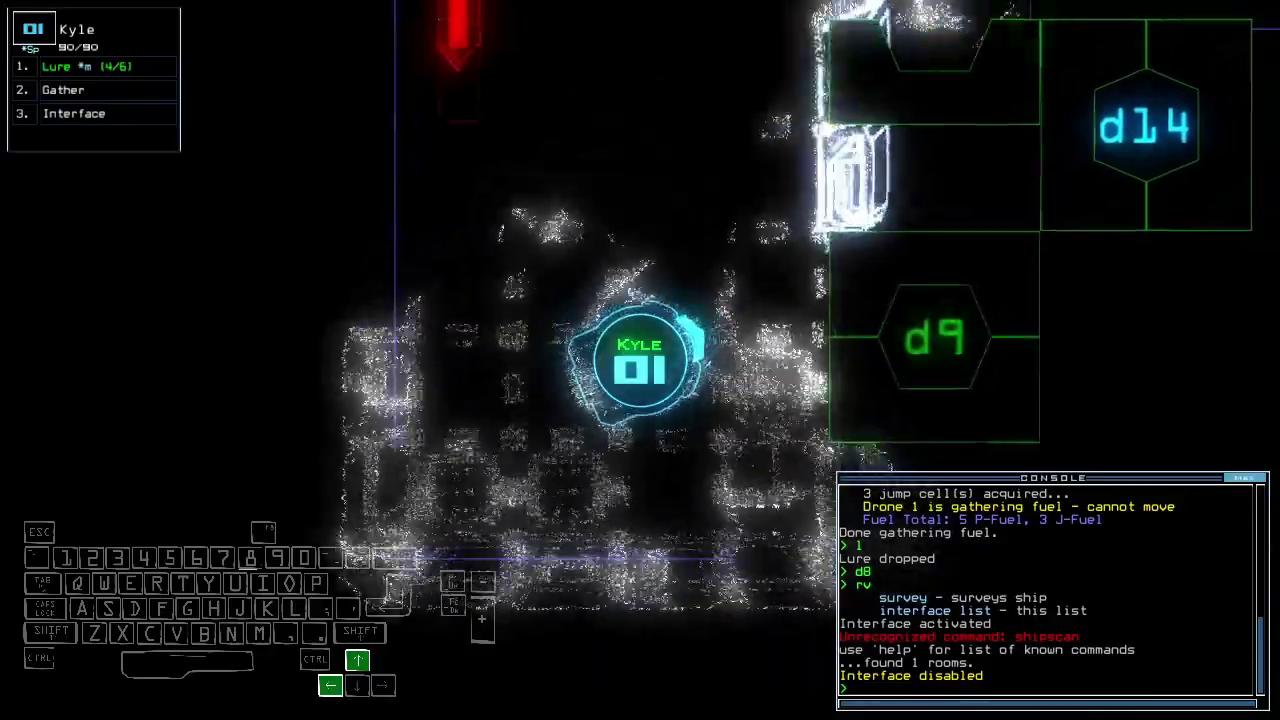
pyautogui.press('Up')
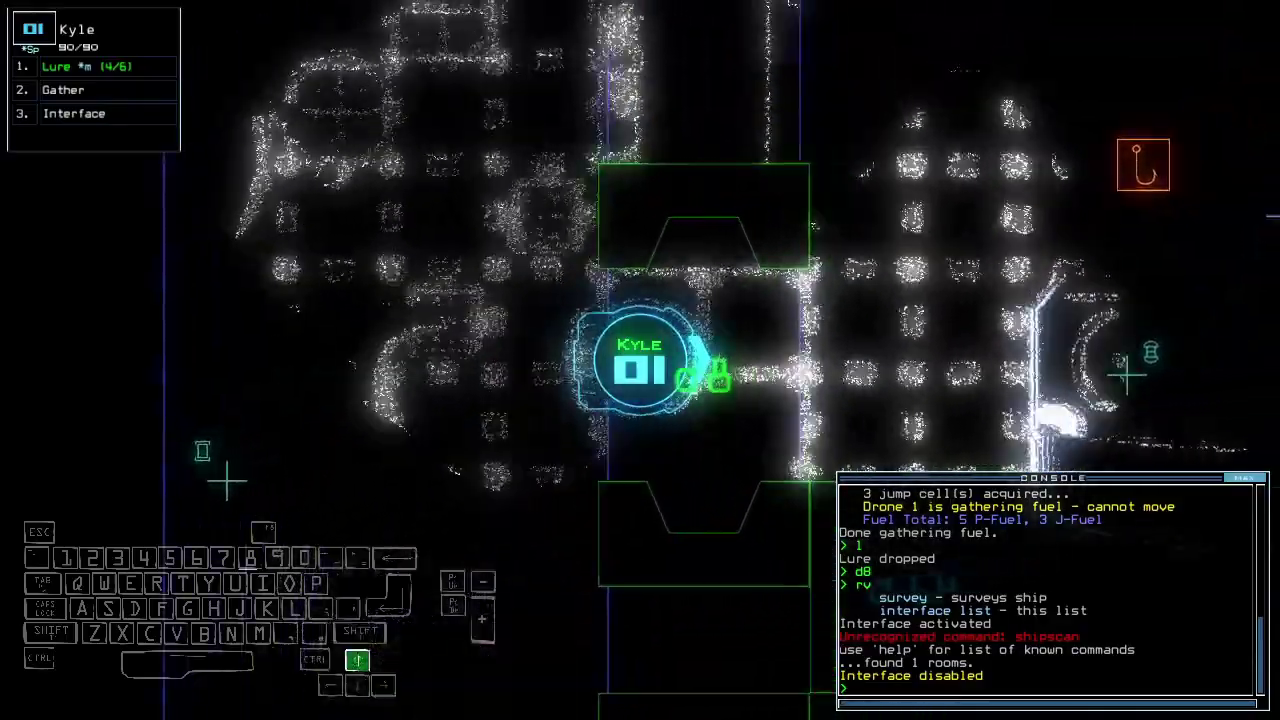
pyautogui.press('space')
pyautogui.write('pickup')
pyautogui.press('Return')
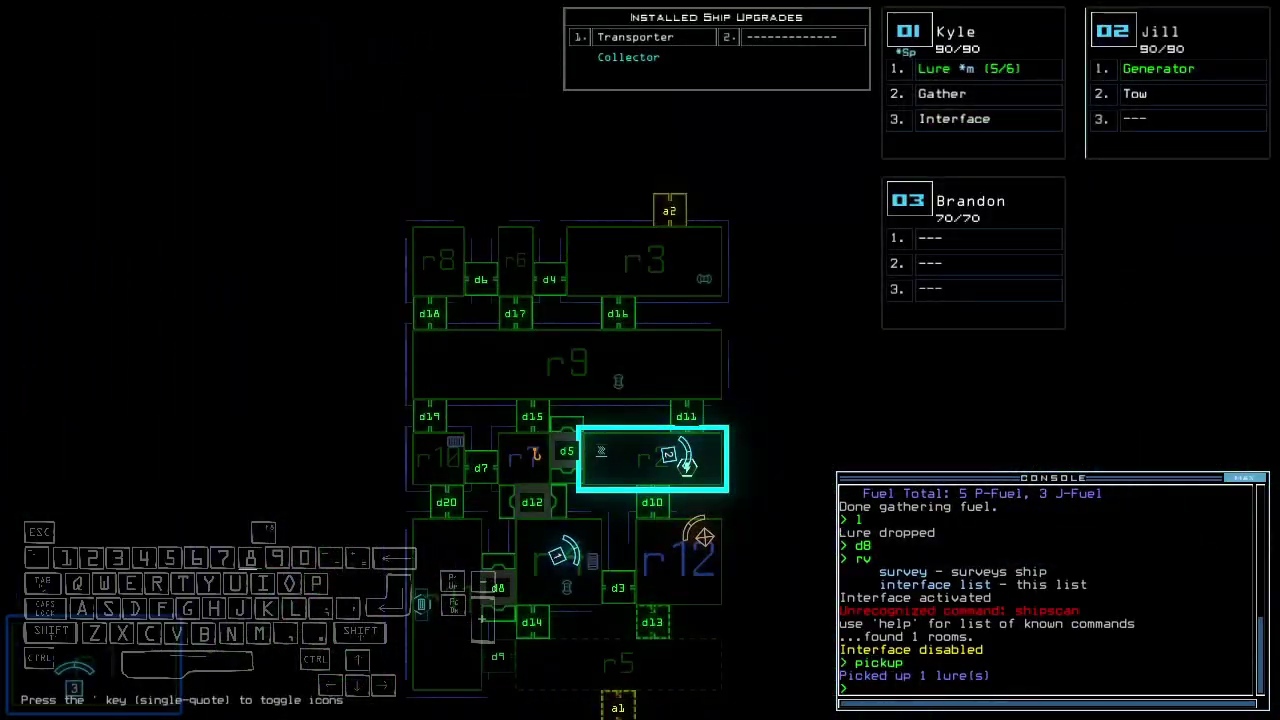
pyautogui.write('9')
pyautogui.press('Return')
# - Pick up the second lure, bringing lures to 6/6, and open door d12
pyautogui.press('space')
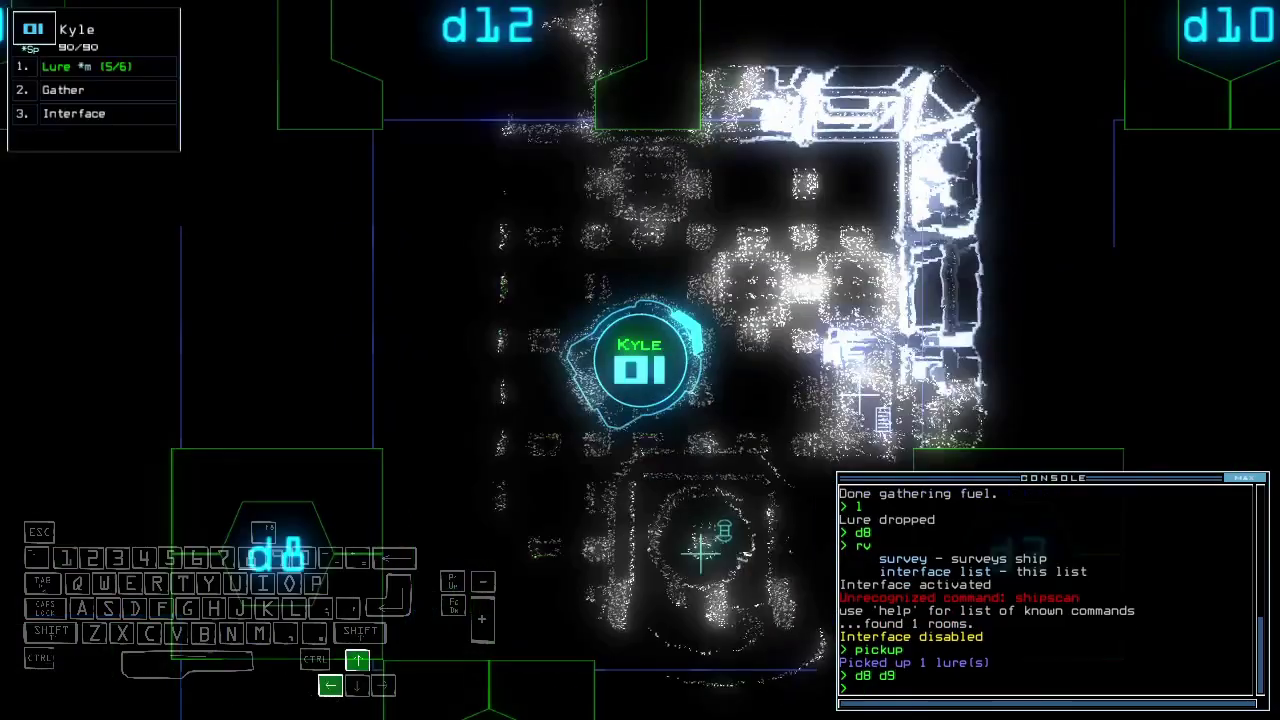
pyautogui.press('Up')
pyautogui.press('Return')
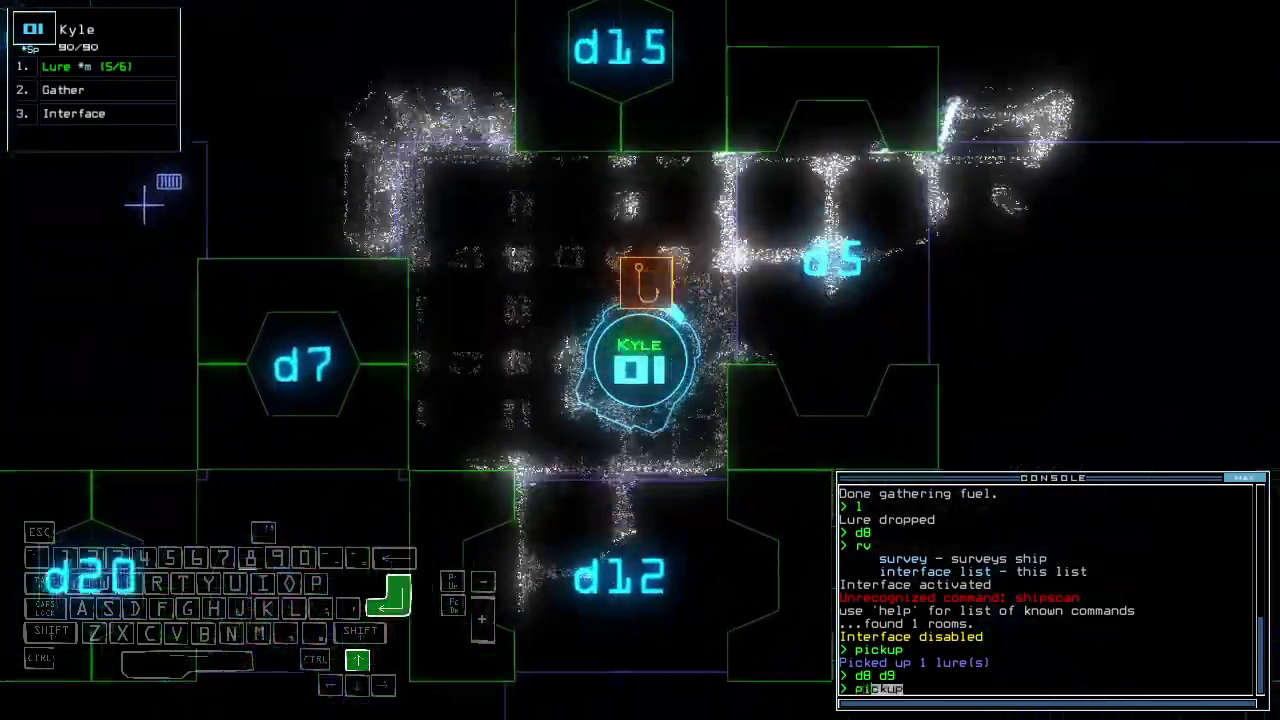
pyautogui.write('d12')
pyautogui.press('Return')
pyautogui.write('ty')
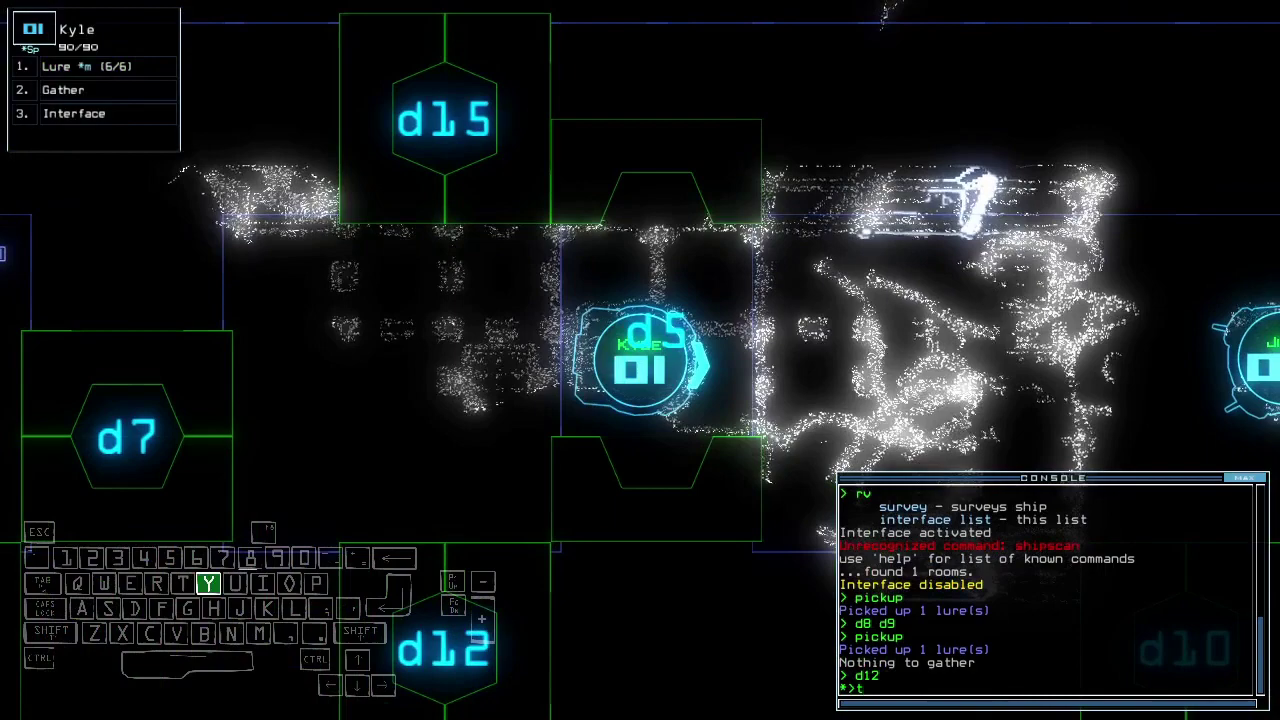
# - Transport Jill to r1, cutting the generator, and mark rooms r7 and r9
pyautogui.press('Return')
pyautogui.press('space')
pyautogui.press('Down')
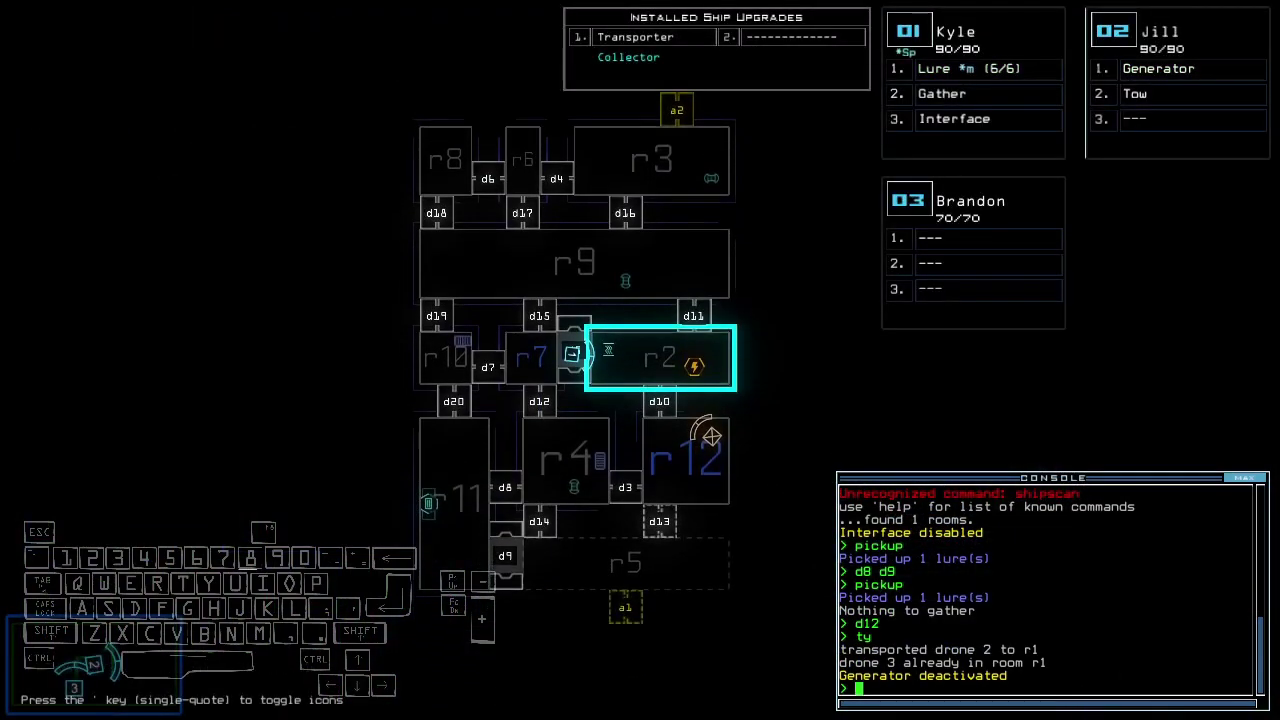
pyautogui.write('f r7 r9')
pyautogui.press('Return')
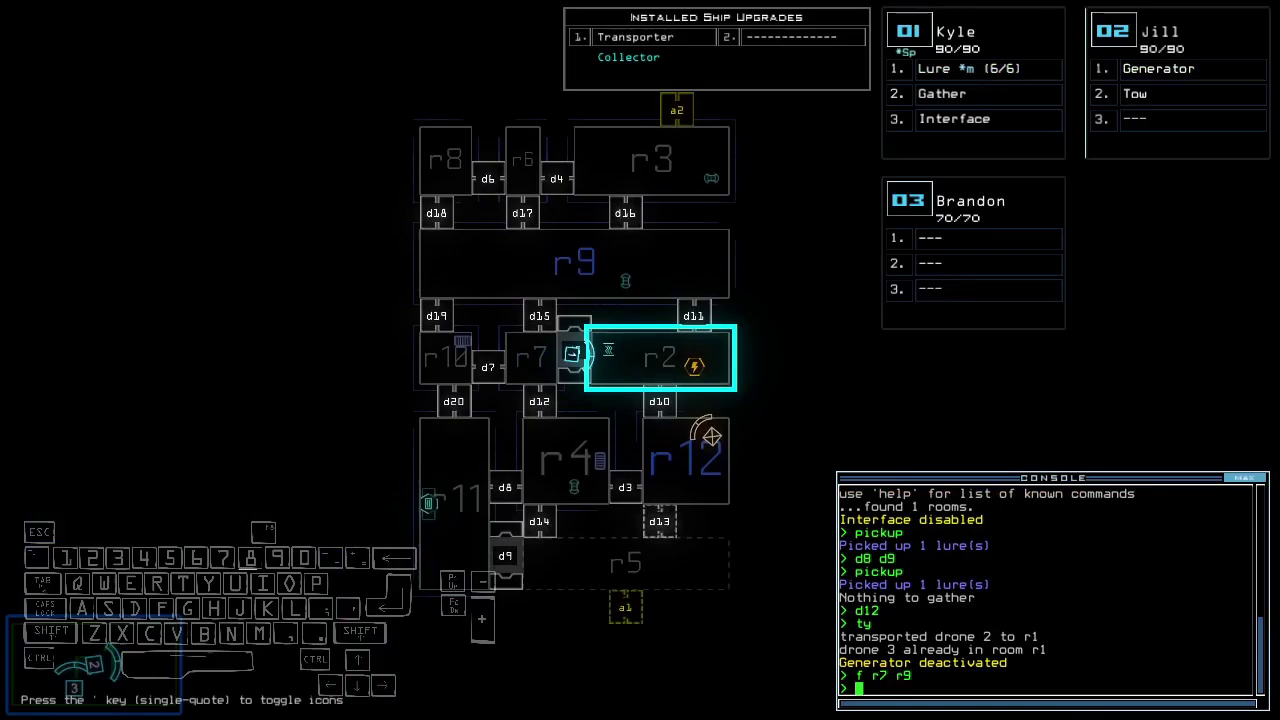
pyautogui.write('transport 2 r2')
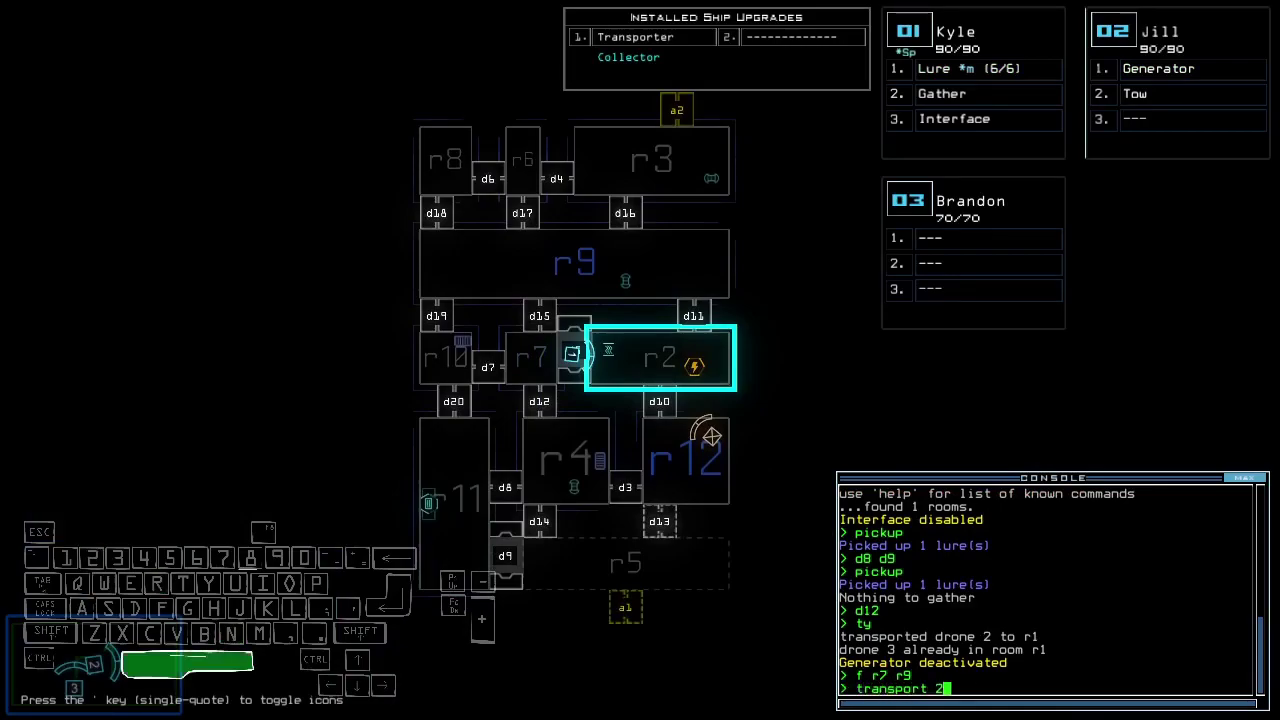
# - Transport drone 2 (Jill) to room r2 and restart the generator
pyautogui.press('Return')
pyautogui.press('space')
pyautogui.write('ge')
pyautogui.press('Return')
pyautogui.write('1')
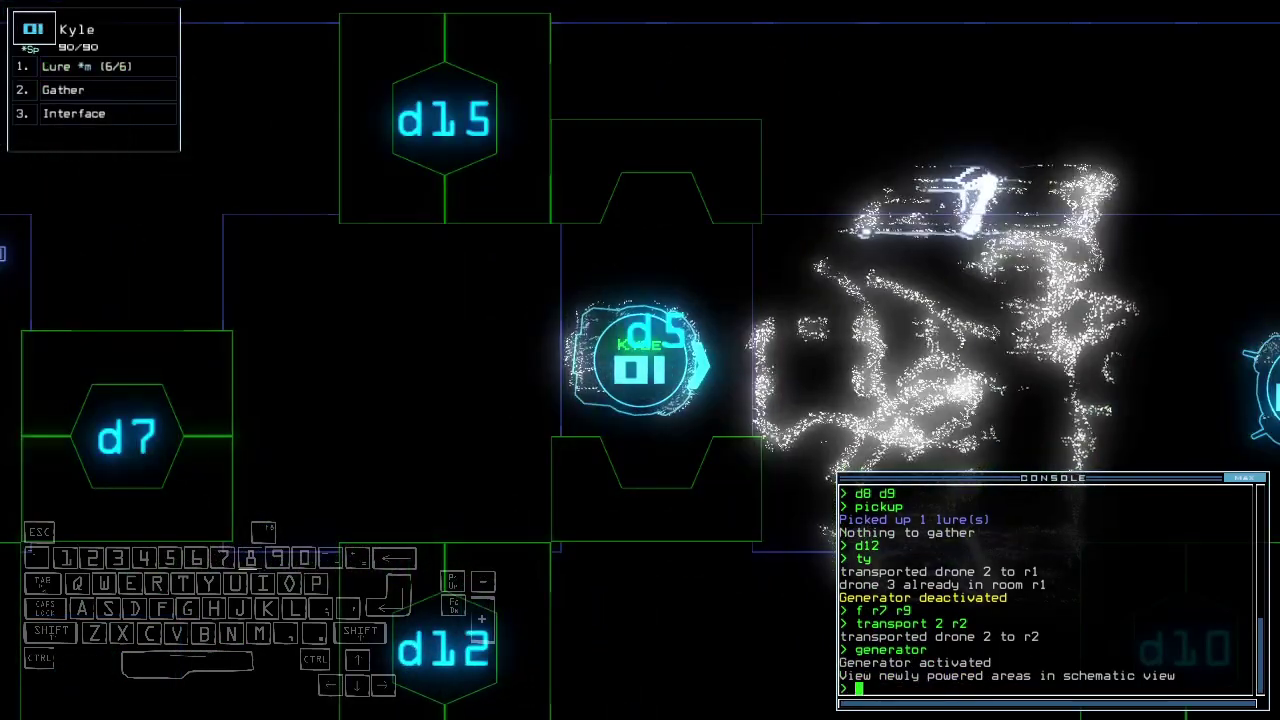
pyautogui.write('d12')
# - Open door d12 and drive Kyle into the next room
pyautogui.press('Return')
pyautogui.press('space')
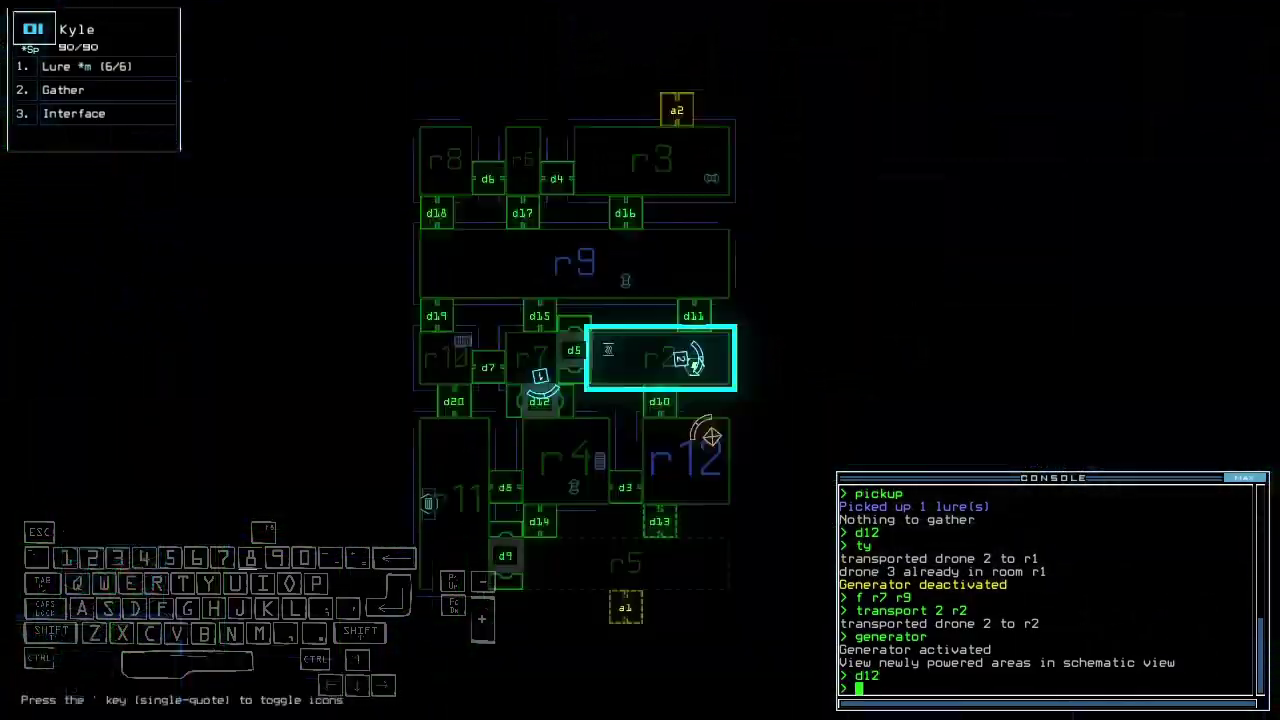
pyautogui.press('space')
pyautogui.press('Up')
pyautogui.write('l')
pyautogui.press('Return')
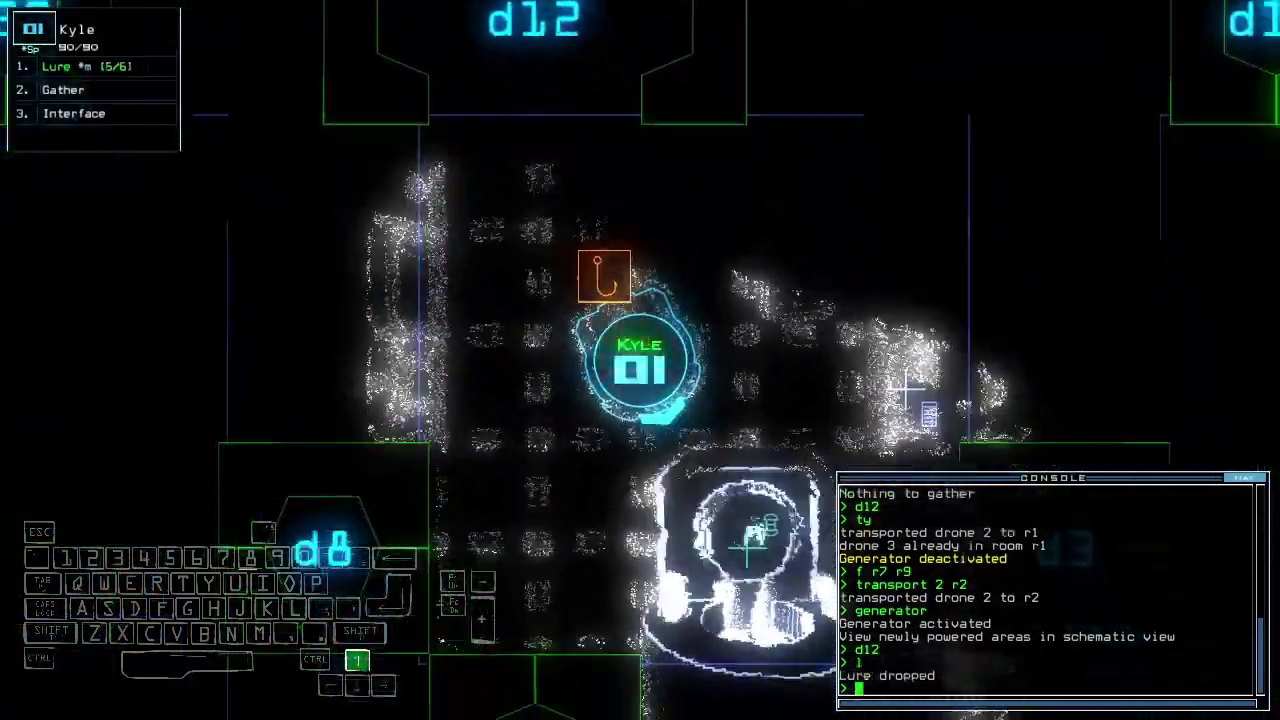
# - Drop a lure beside Kyle and close the surrounding doors, including d9
pyautogui.press('Up')
pyautogui.write('cccc')
pyautogui.press('Return')
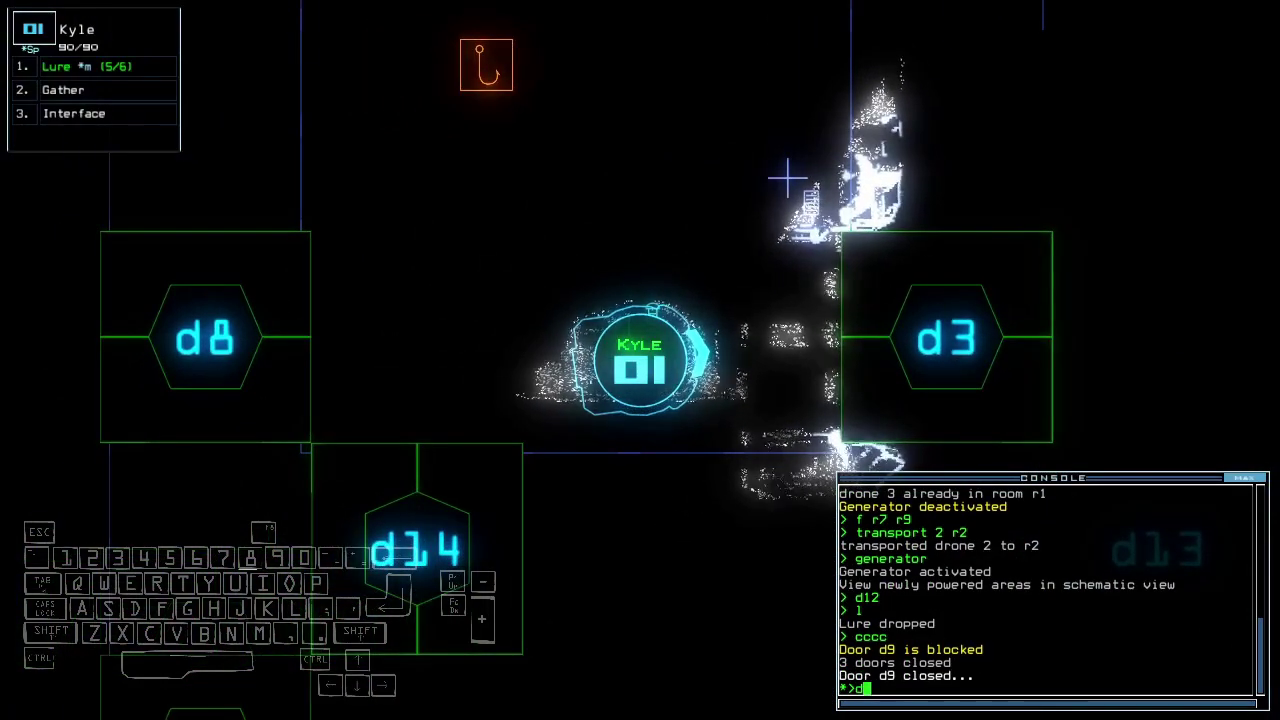
pyautogui.press('space')
pyautogui.write('9')
pyautogui.press('Return')
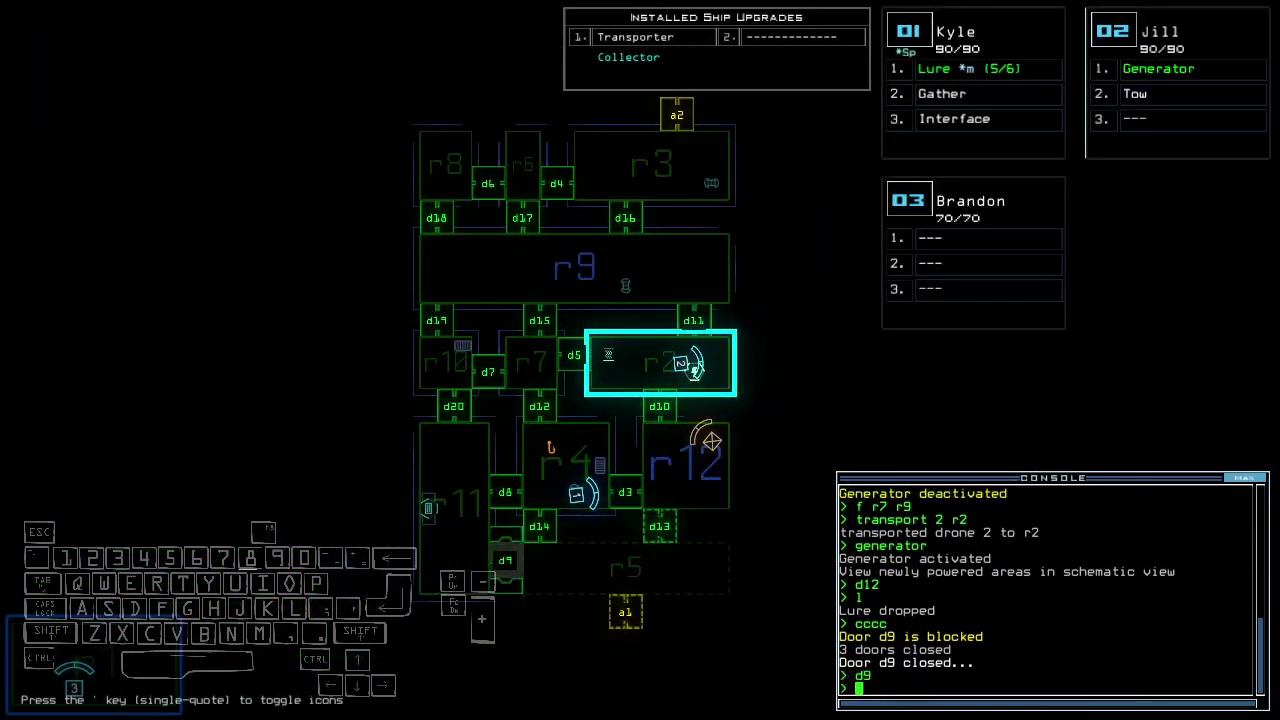
pyautogui.press('space')
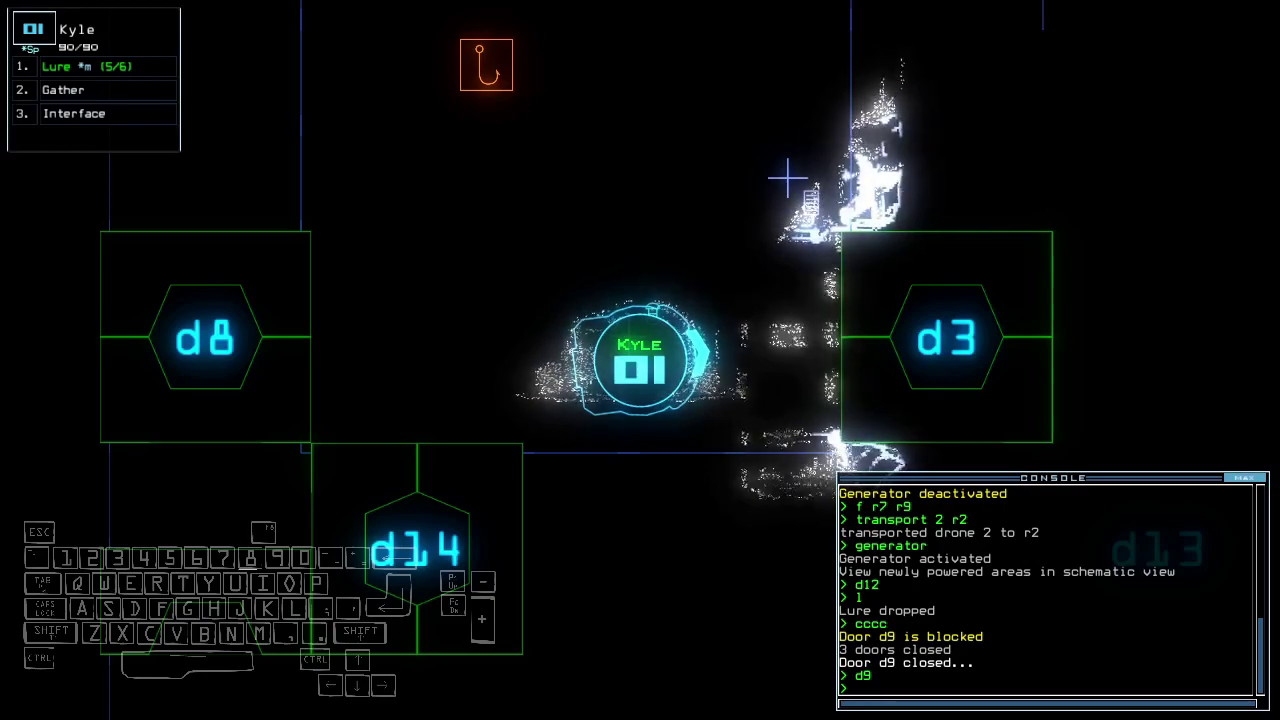
# - Open d14 for Kyle, collect its scrap, and gather fuel to 5 P-Fuel, 3 J-Fuel
pyautogui.press('space')
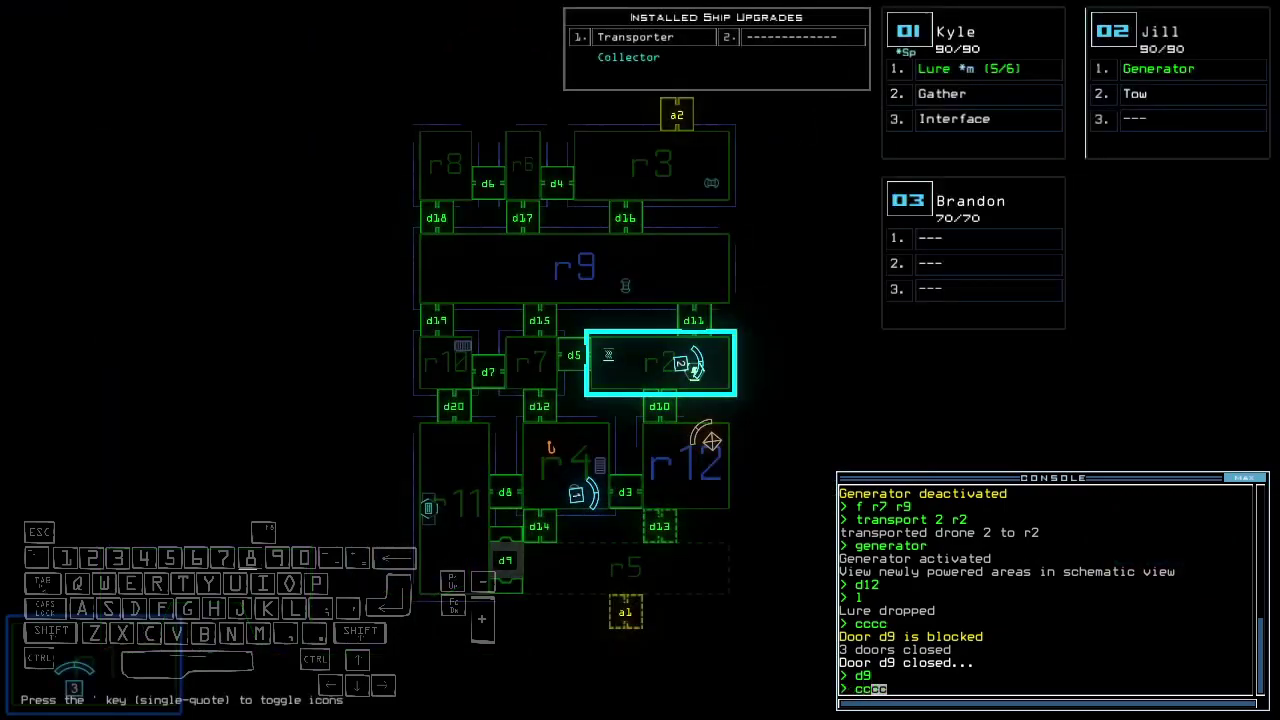
pyautogui.write('cc')
pyautogui.press('Return')
pyautogui.press('space')
pyautogui.write('d14')
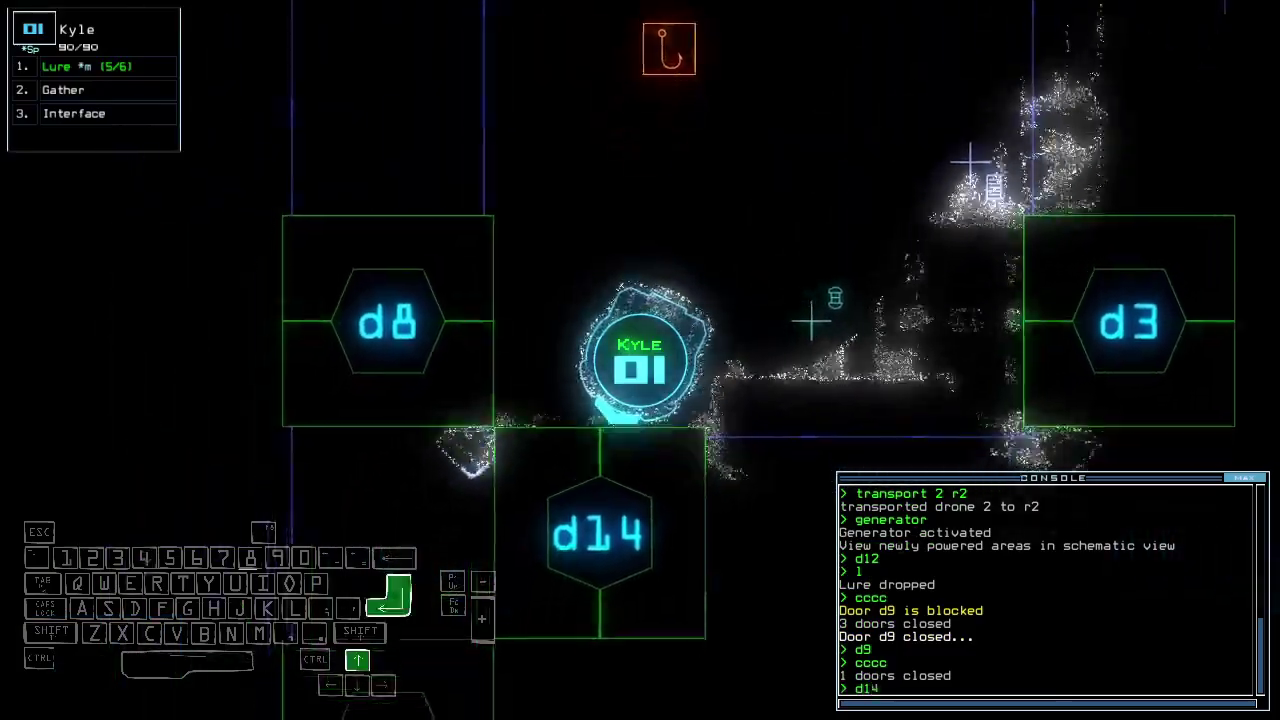
pyautogui.press('Return')
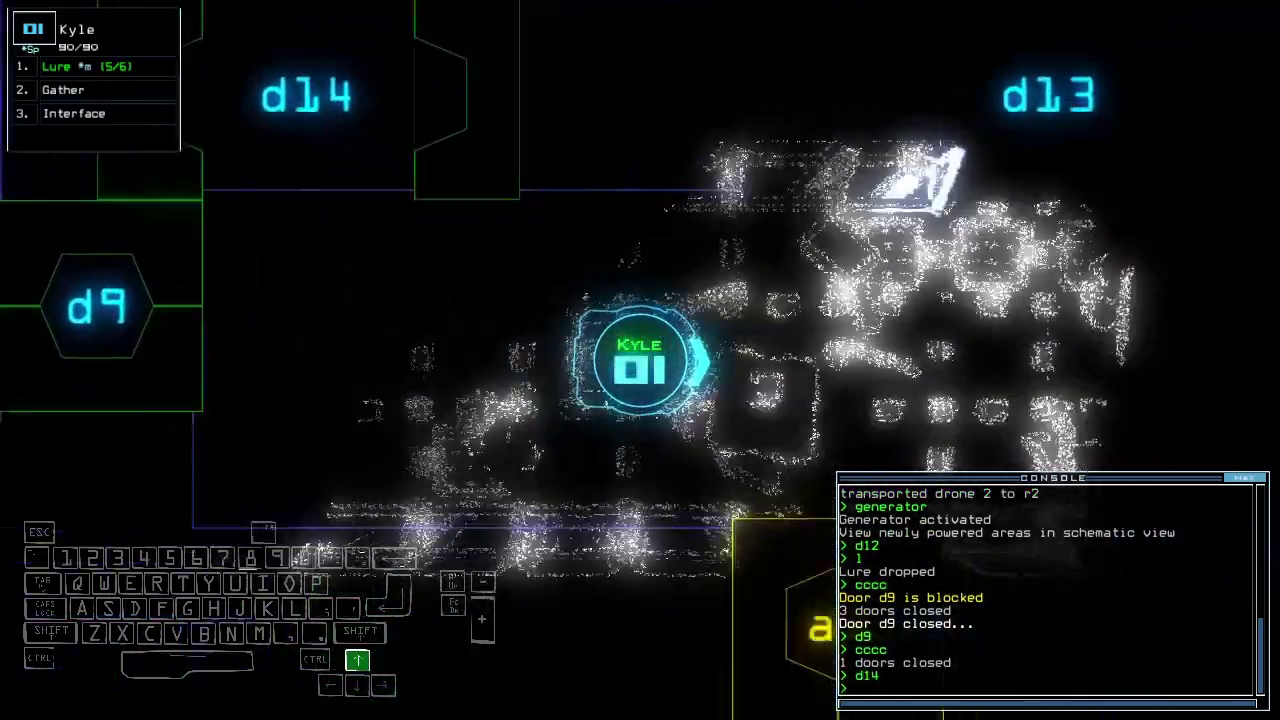
pyautogui.write('g')
pyautogui.press('Return')
pyautogui.write('g')
pyautogui.press('Return')
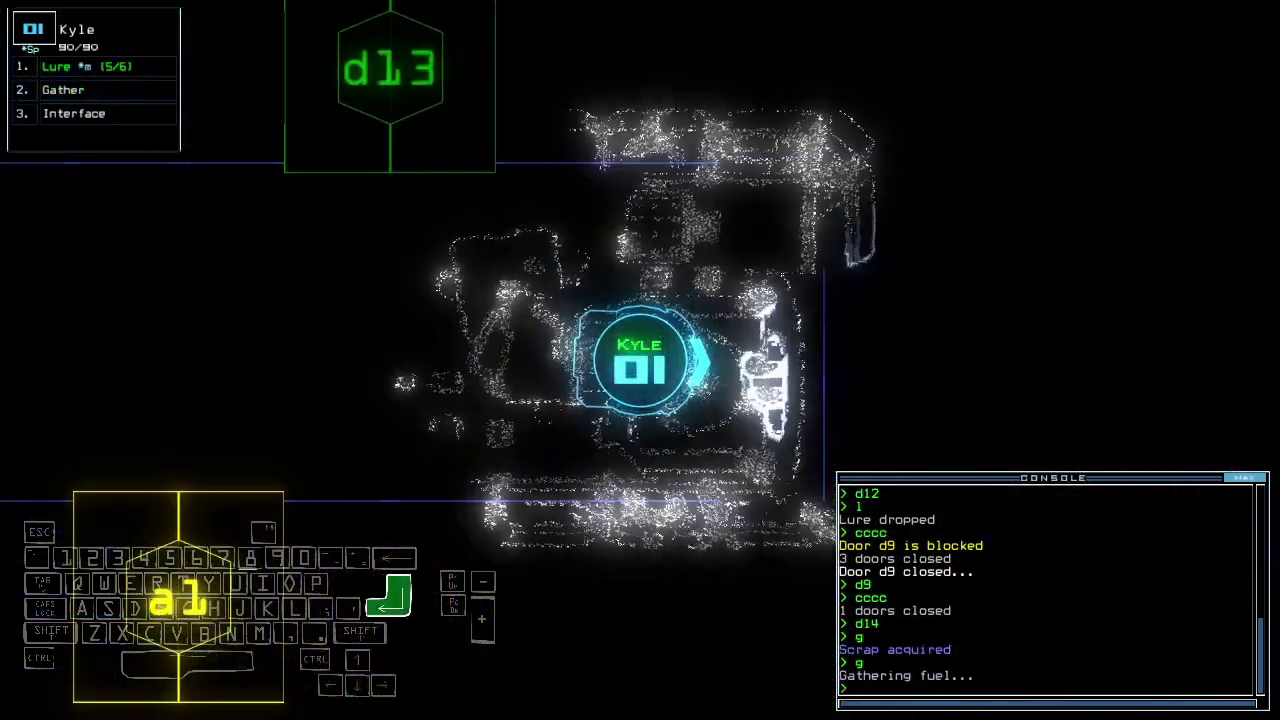
# - Open door d13 for Kyle and check it on the schematic map
pyautogui.press('space')
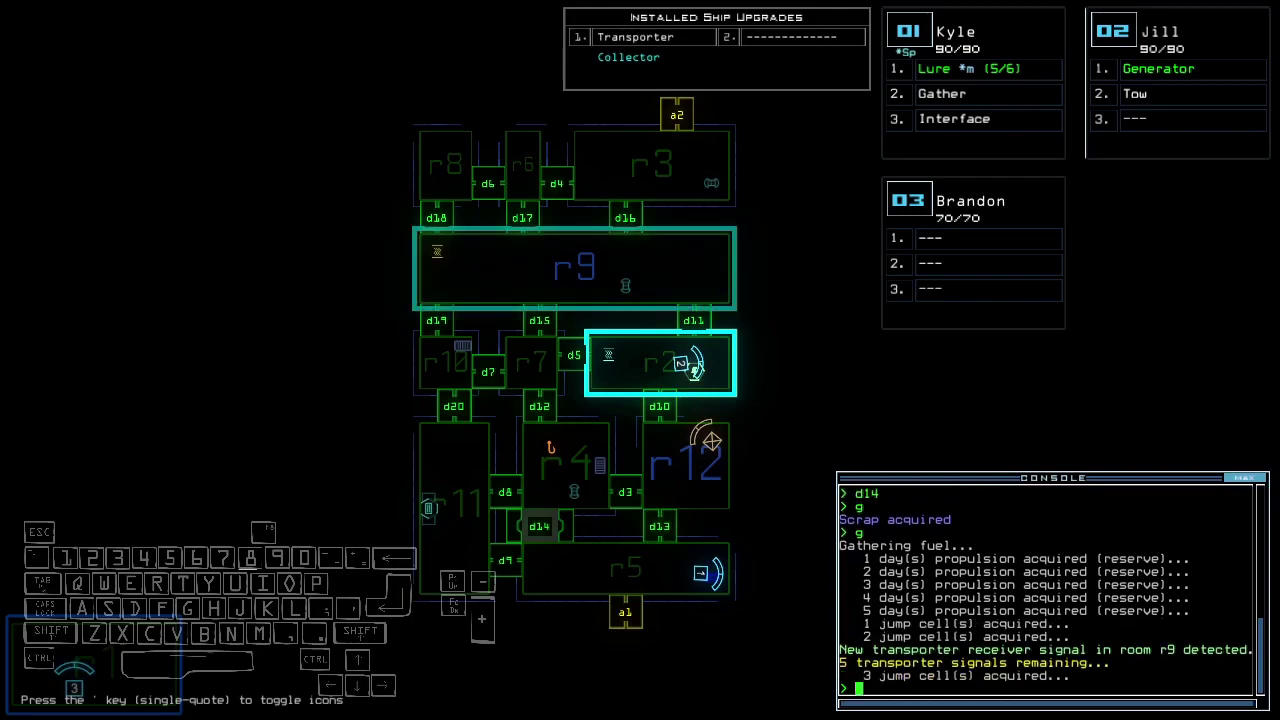
pyautogui.press('space')
pyautogui.write('d13')
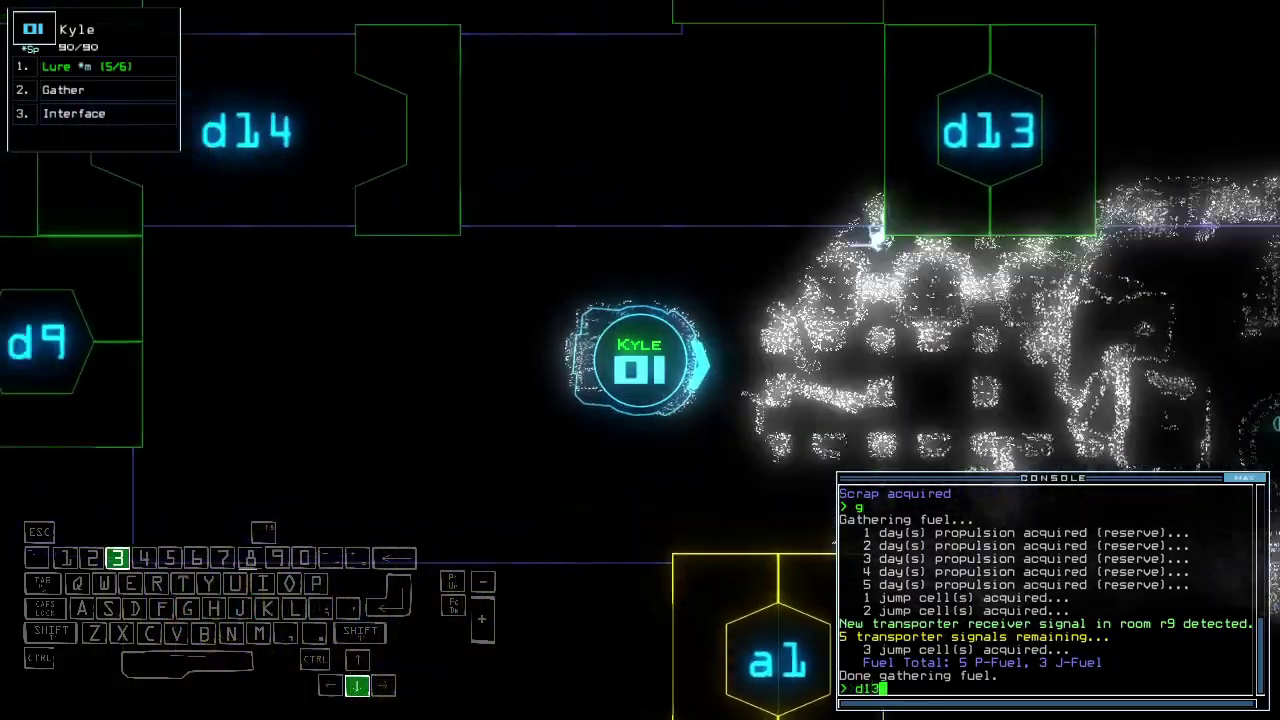
pyautogui.press('Return')
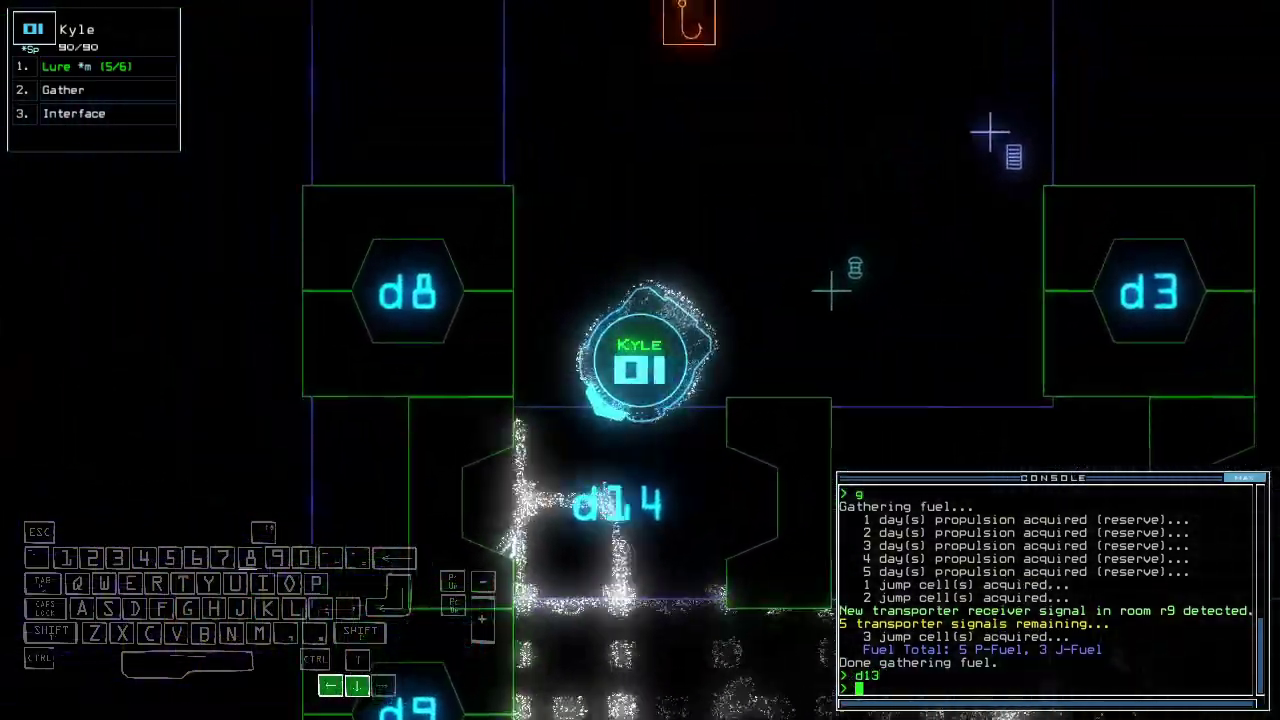
pyautogui.press('space')
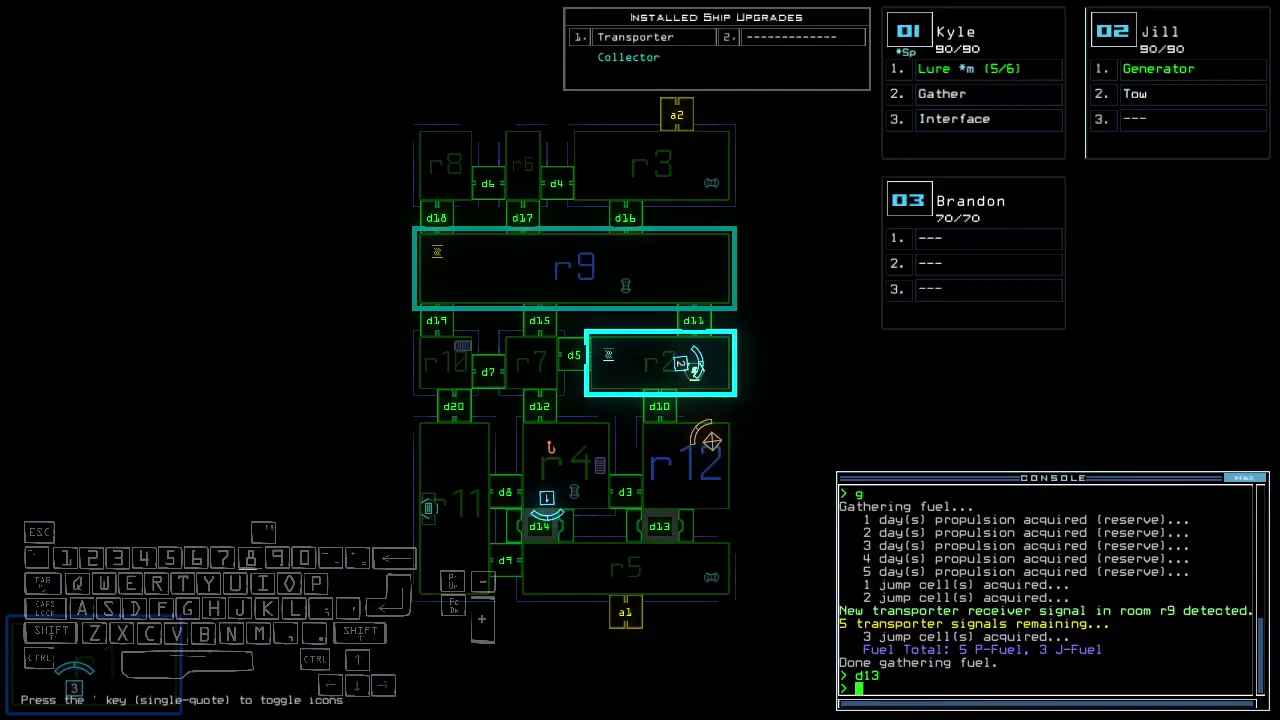
pyautogui.press('space')
pyautogui.write('c')
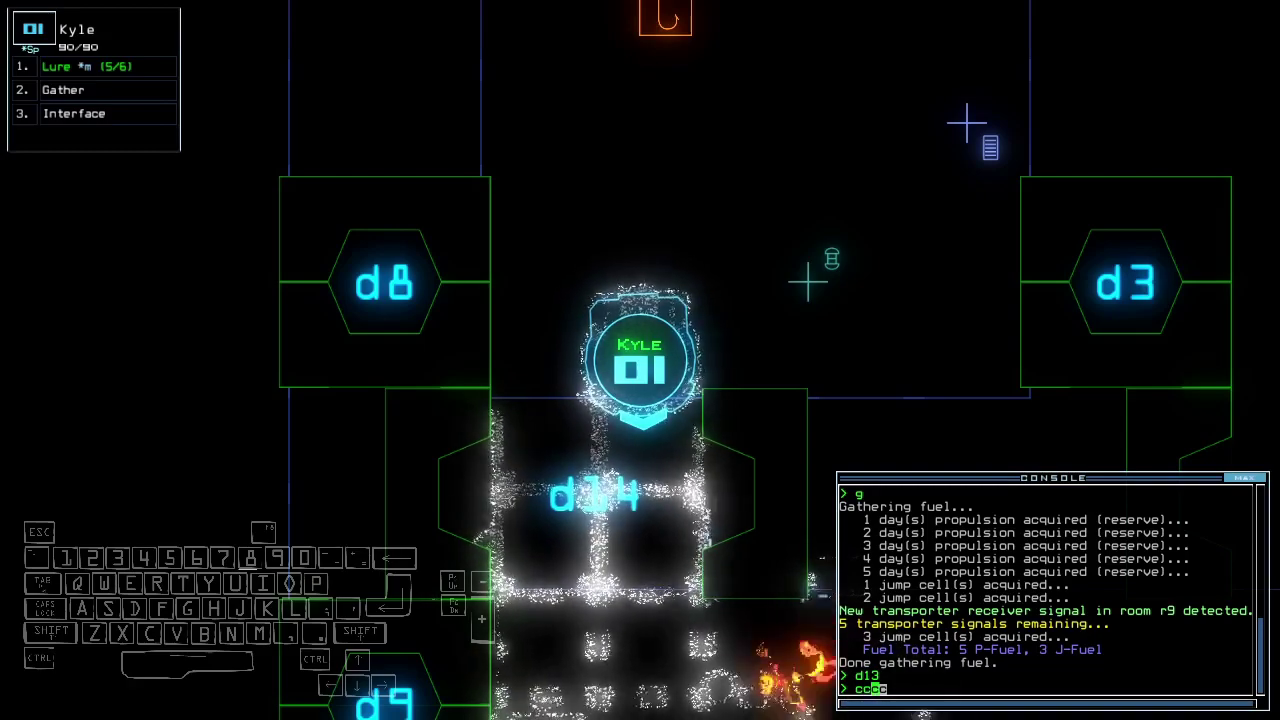
pyautogui.write('cc')
# - Close two nearby doors, open d3, and drop a lure in Kyle's room
pyautogui.press('Return')
pyautogui.write('d3')
pyautogui.press('Return')
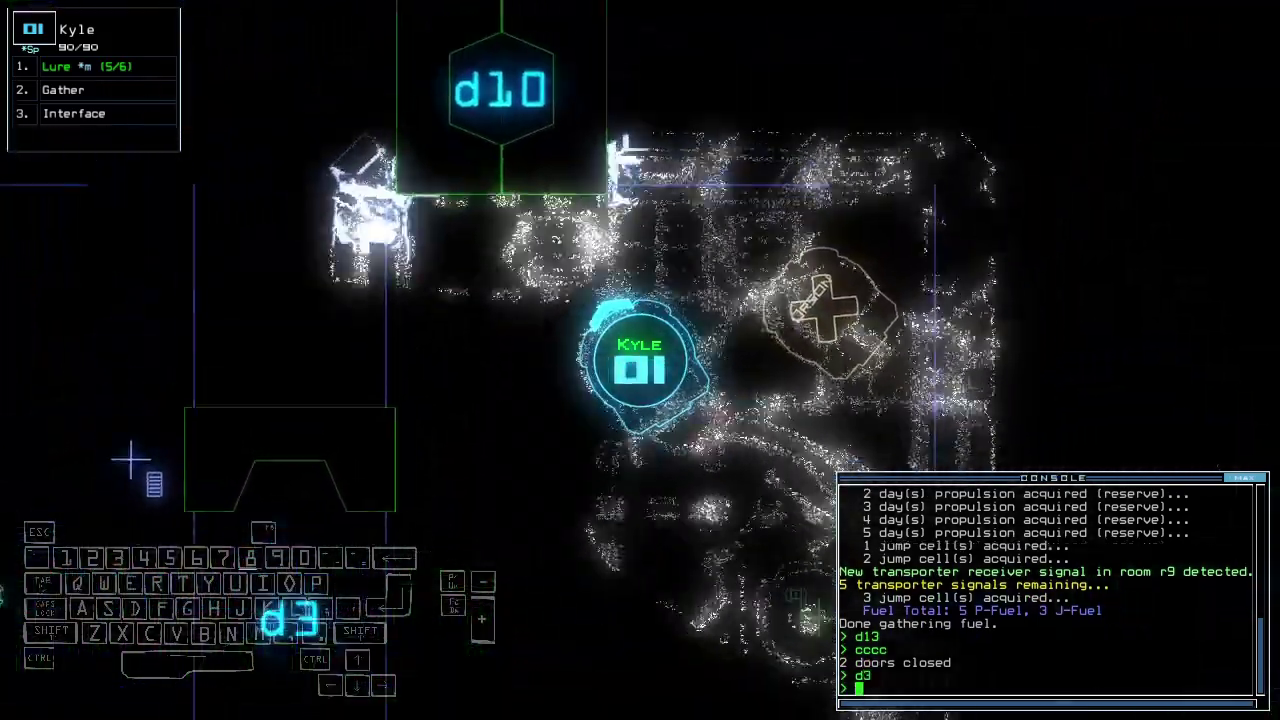
pyautogui.write('1')
pyautogui.press('Return')
pyautogui.write('swap')
pyautogui.press('Return')
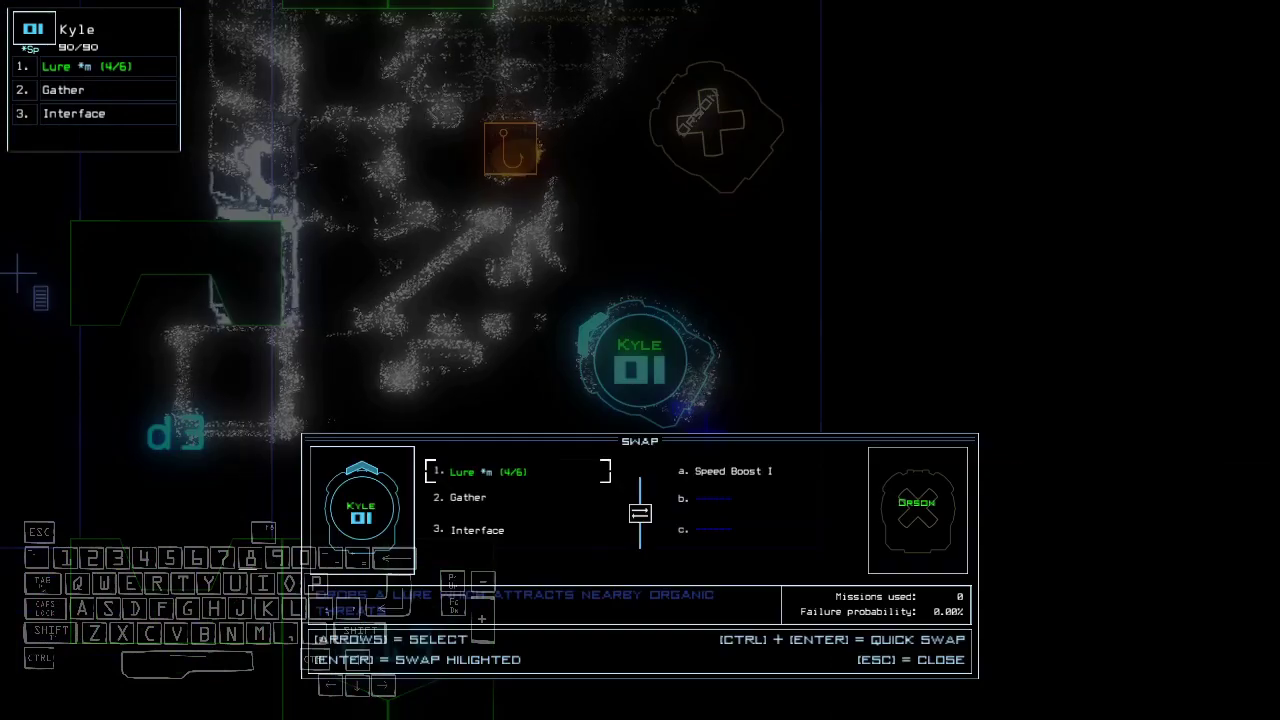
pyautogui.press('Escape')
pyautogui.press('Escape')
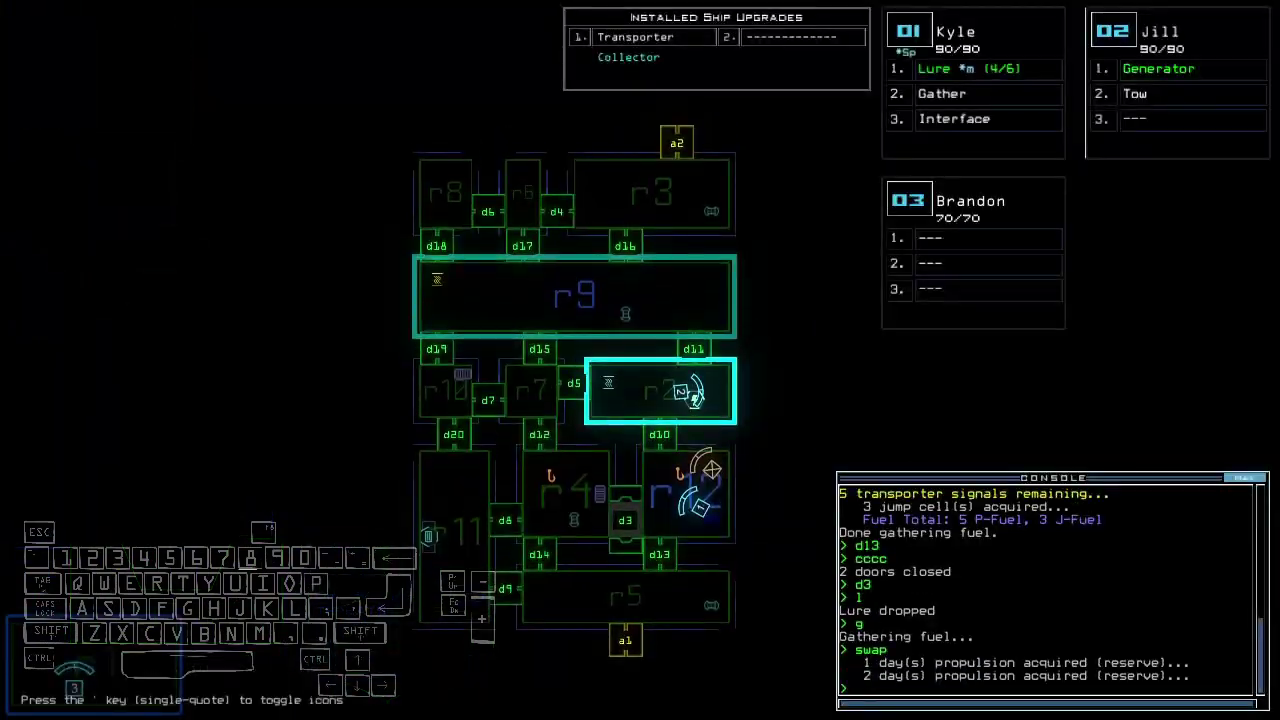
pyautogui.write('d10')
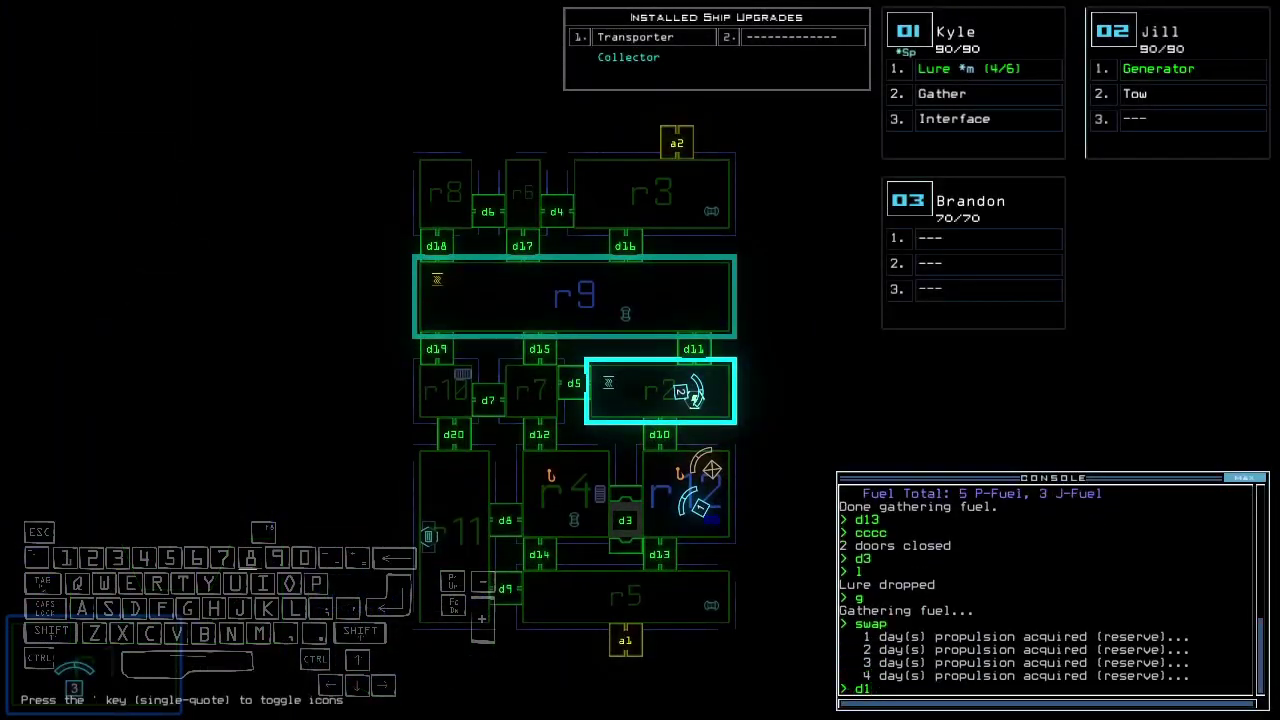
# - Open d10, move Kyle's Speed Boost to Jill, and reactivate her generator
pyautogui.press('Return')
pyautogui.write('swap')
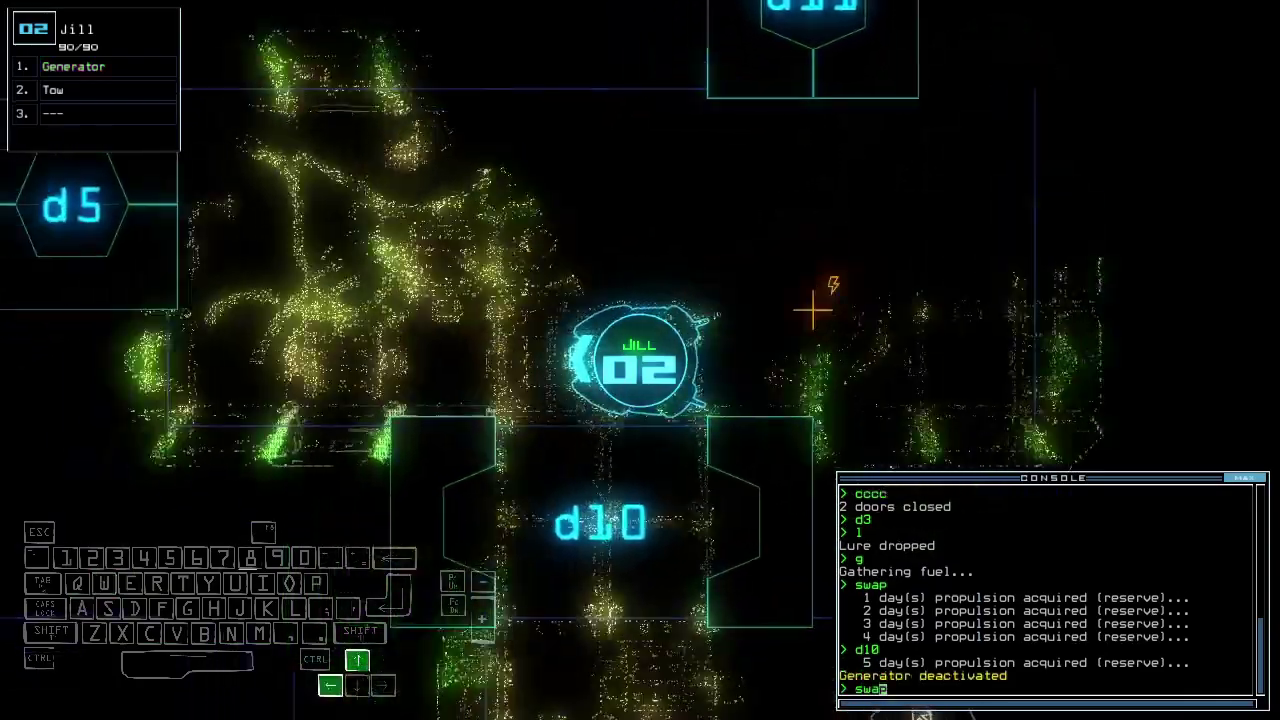
pyautogui.press('Return')
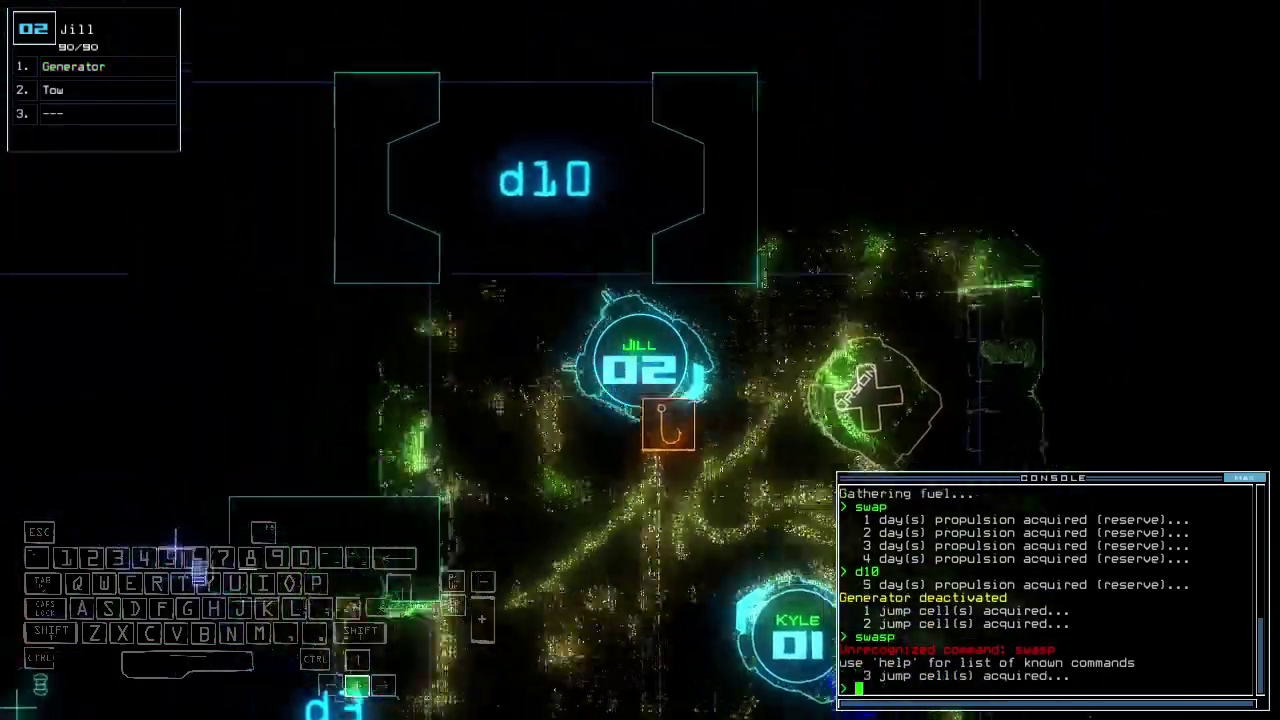
pyautogui.write('swap sp')
pyautogui.press('Return')
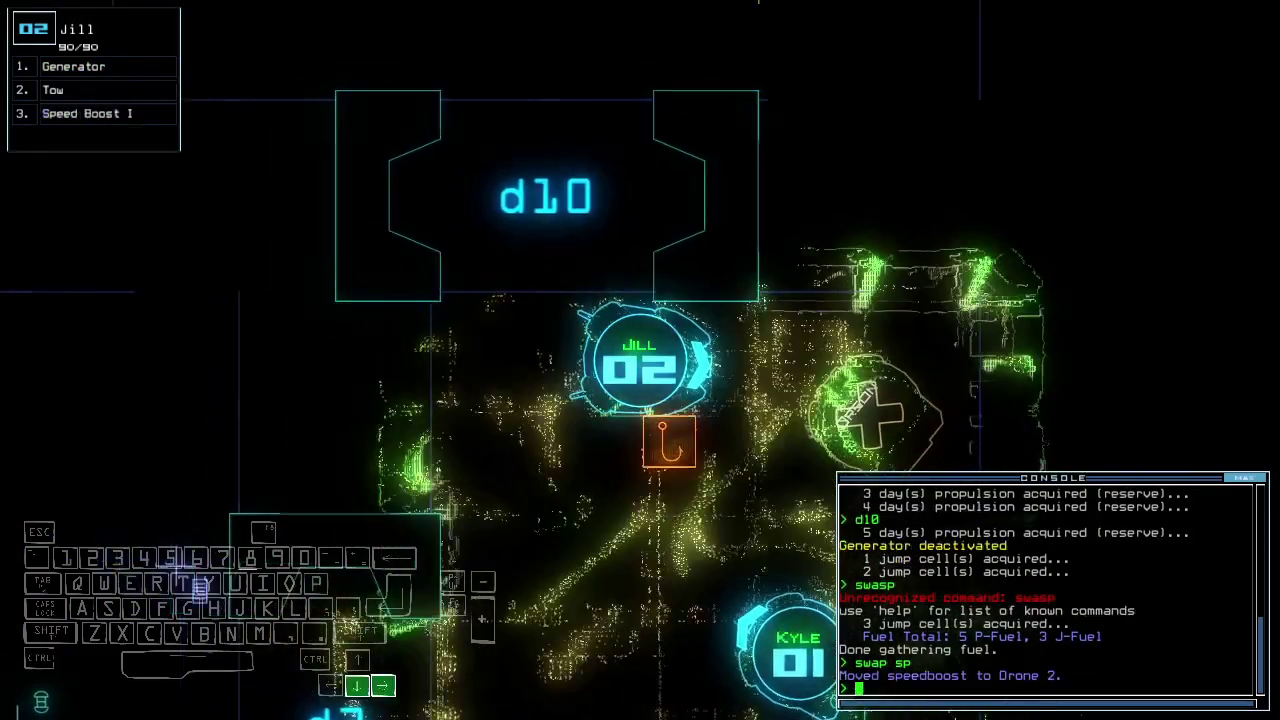
pyautogui.write('generator')
pyautogui.press('Return')
pyautogui.press('space')
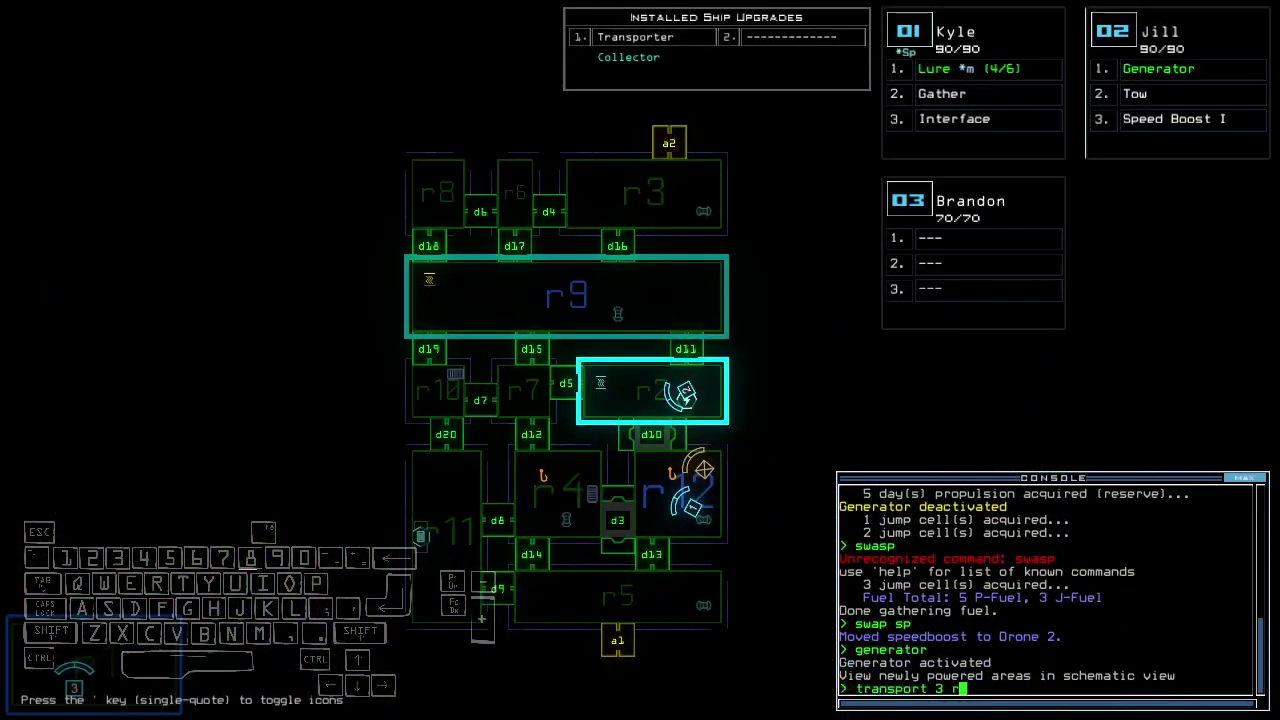
pyautogui.write('2')
# - Transport Brandon to r2 and move the lure upgrade to him
pyautogui.press('Return')
pyautogui.press('space')
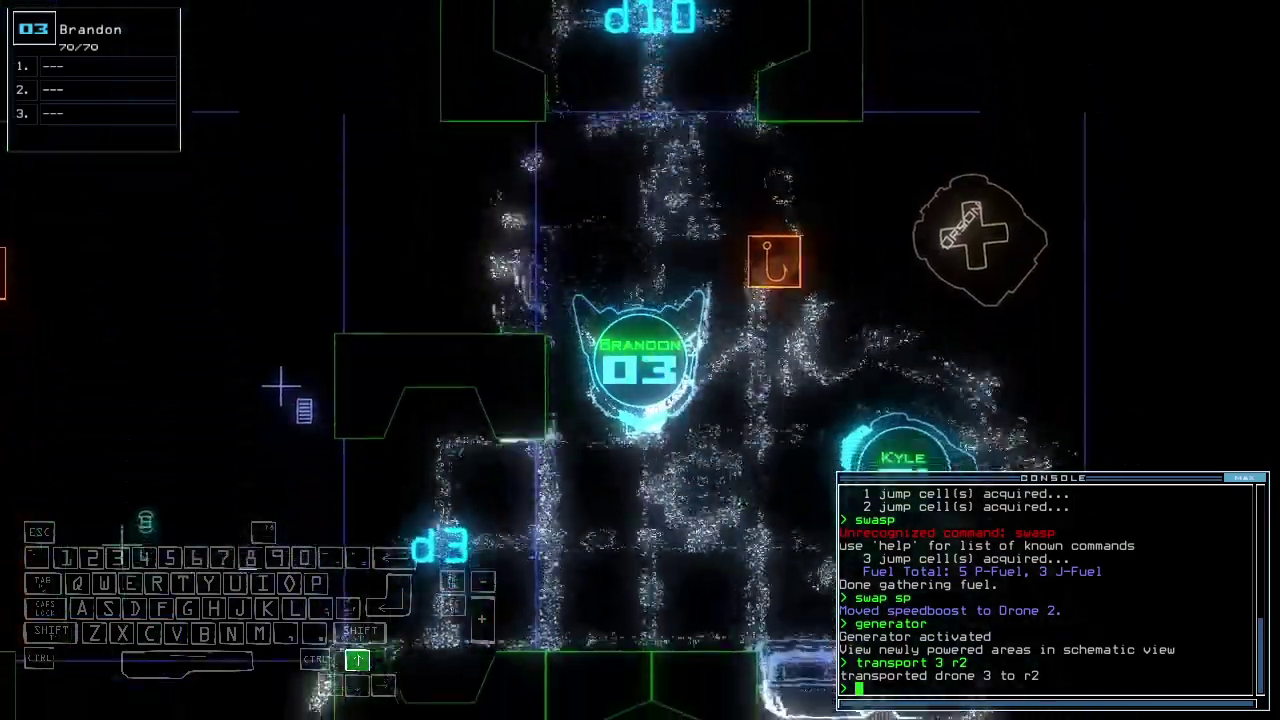
pyautogui.write('swal')
pyautogui.press('Return')
pyautogui.write('swap ')
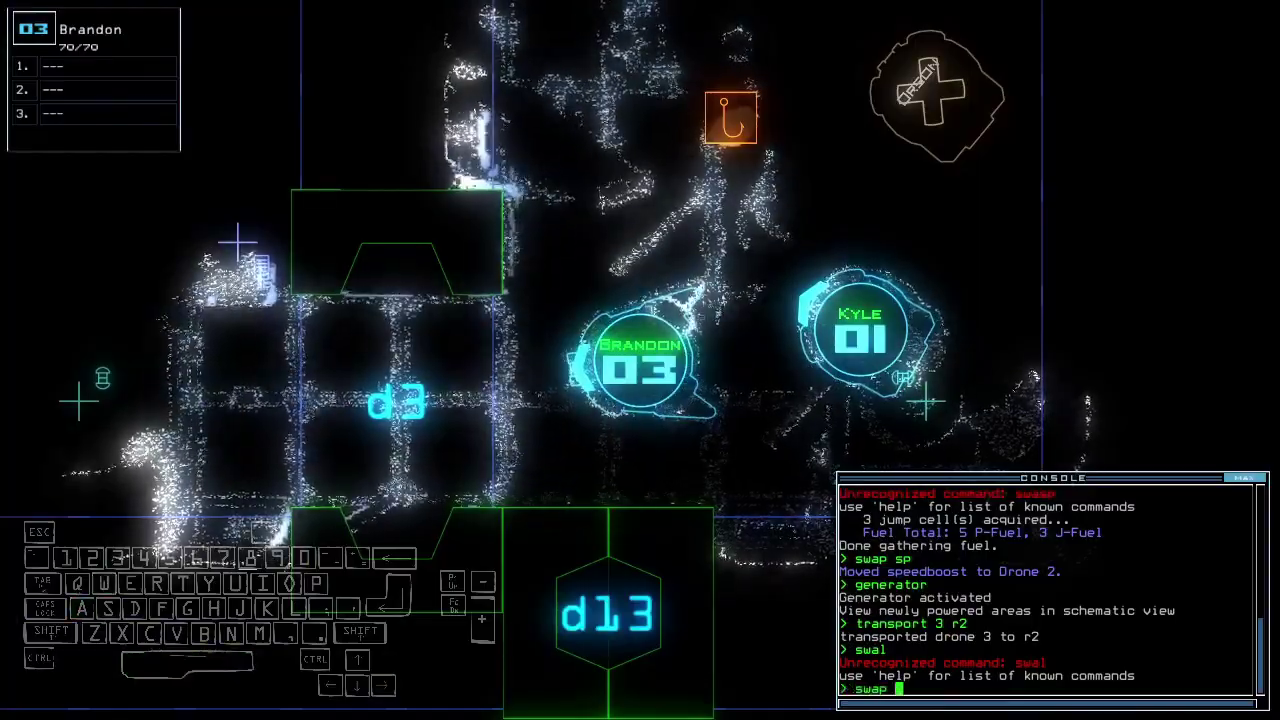
pyautogui.write('l')
pyautogui.press('Return')
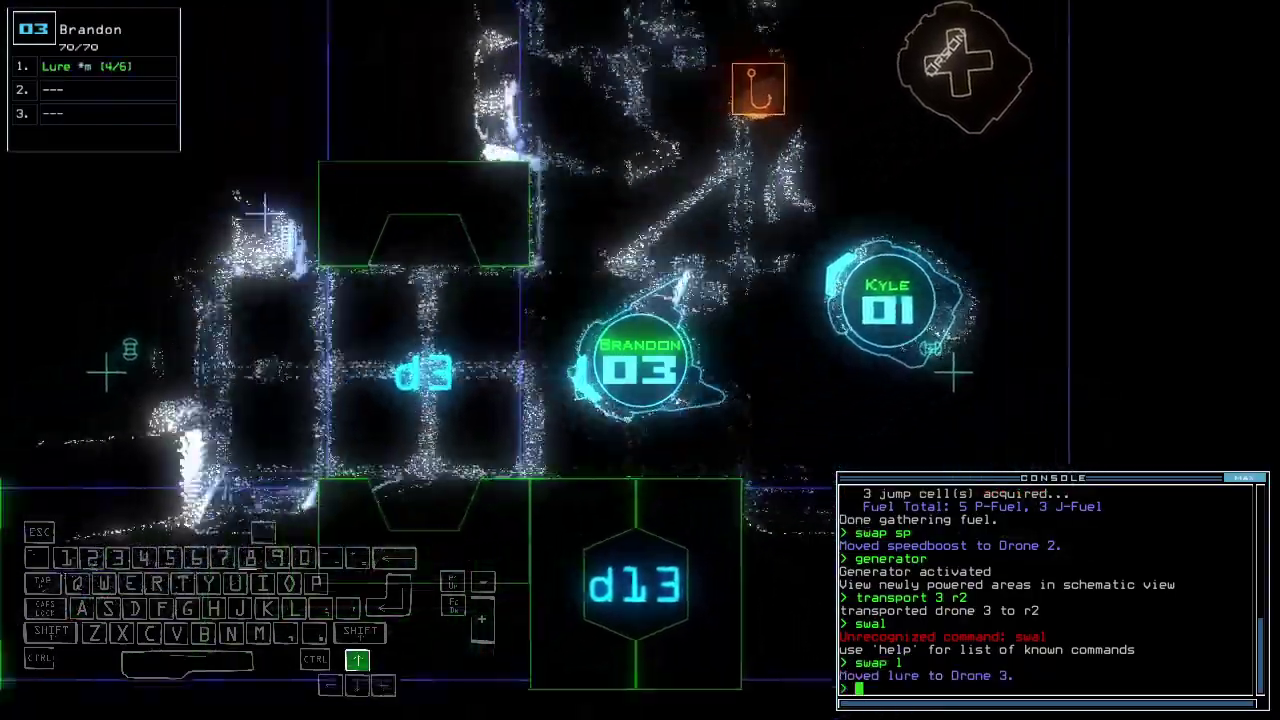
pyautogui.write('pi')
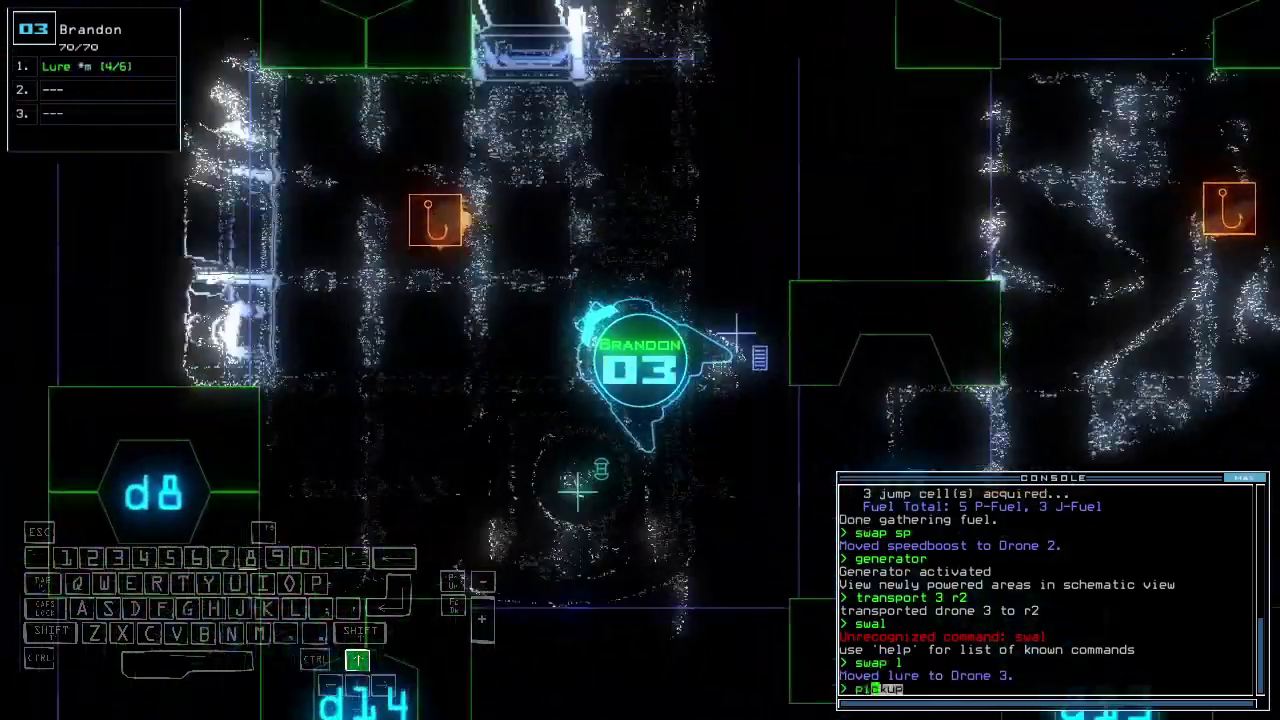
# - Open d3 and pick up two dropped lures, bringing lures to 6/6
pyautogui.press('Tab')
pyautogui.press('Return')
pyautogui.write('d3')
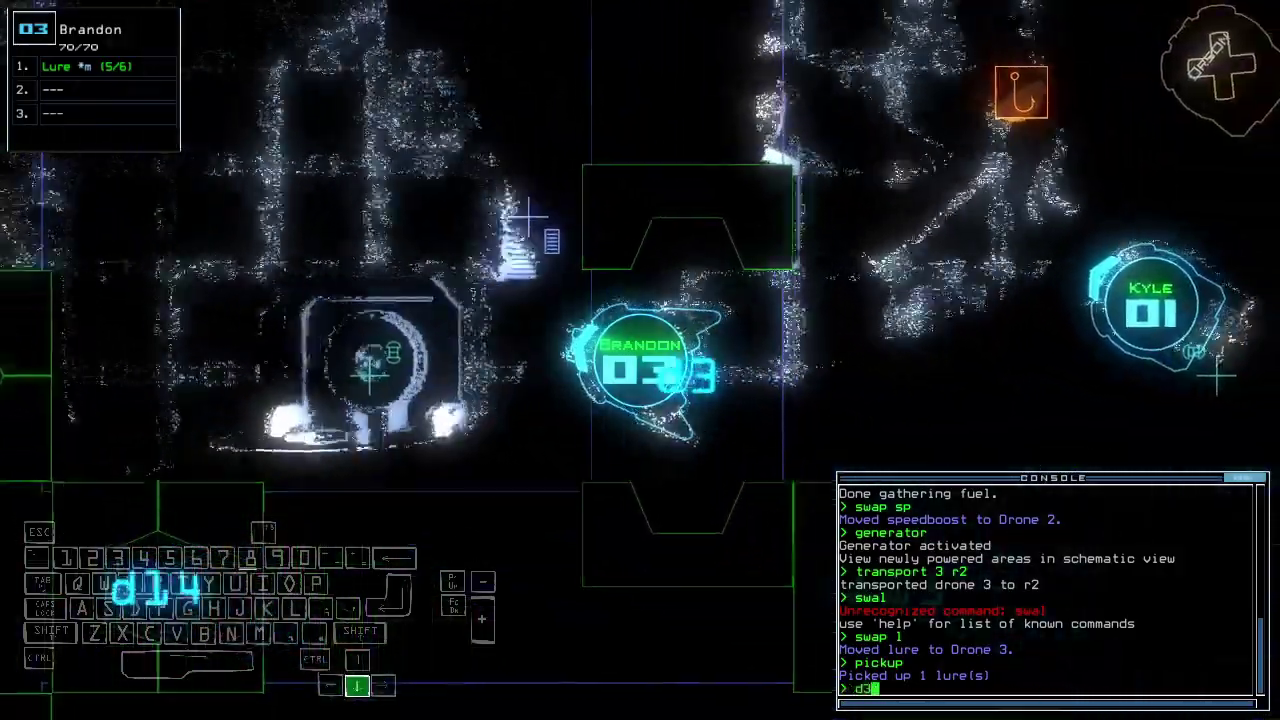
pyautogui.press('Return')
pyautogui.write('pickup')
pyautogui.press('Return')
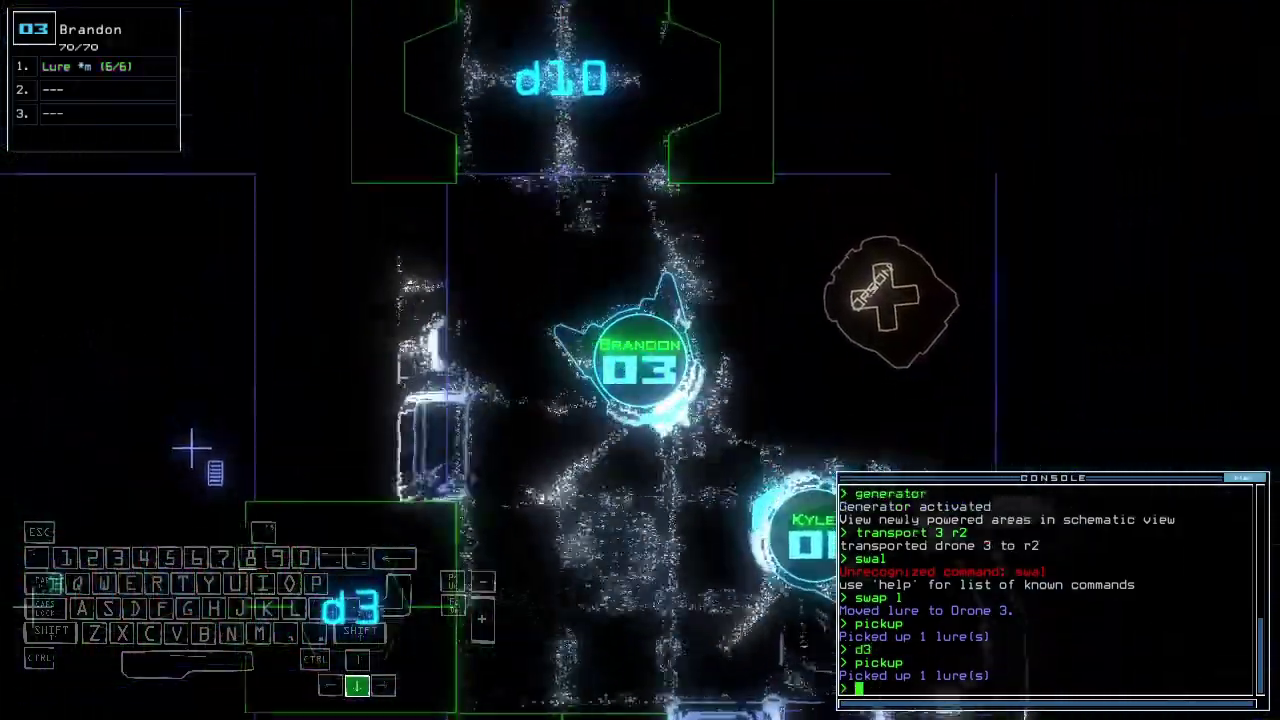
# - Drive Brandon and Kyle through d10, close the door, and recall all drones to r1
pyautogui.press('Up')
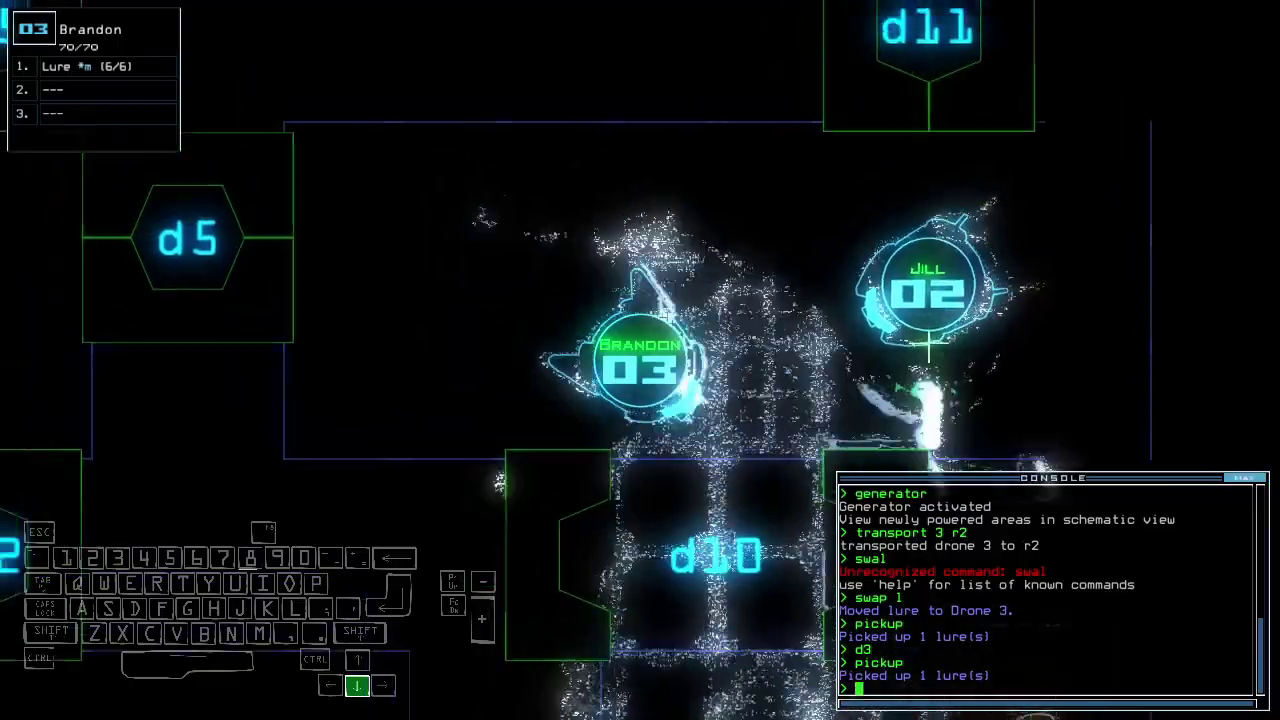
pyautogui.press('1')
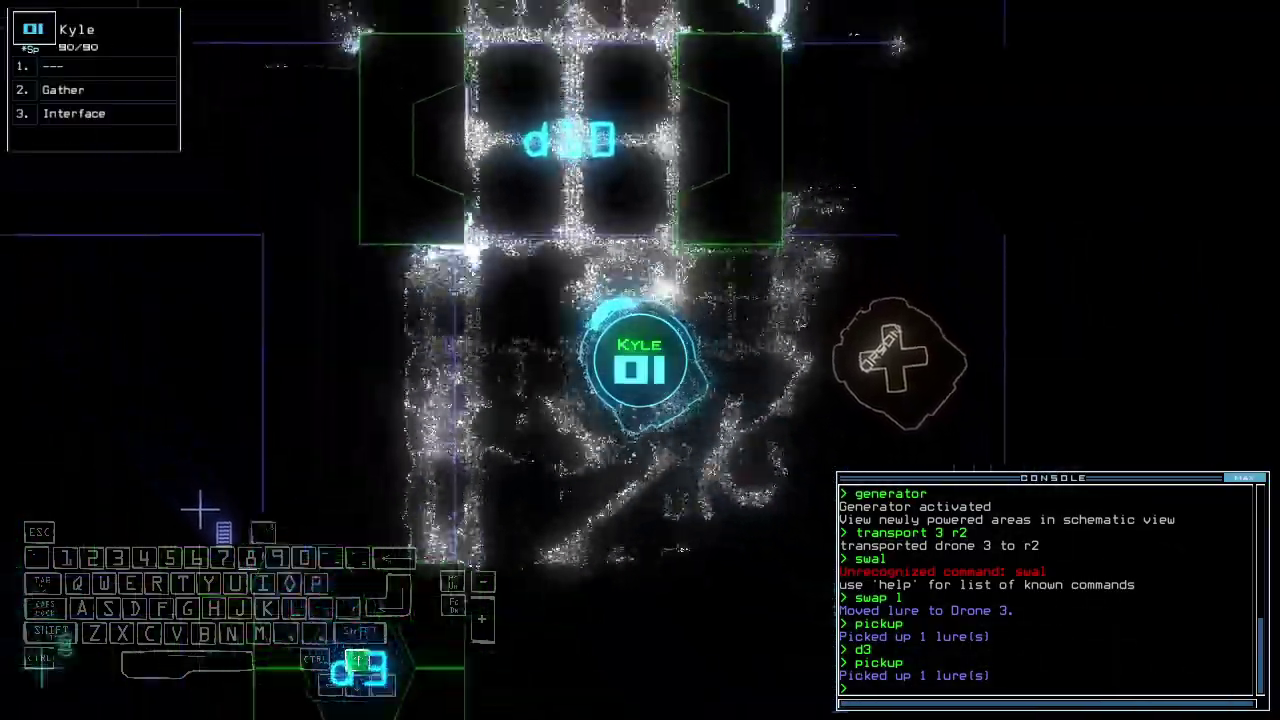
pyautogui.press('Down')
pyautogui.write('d10')
pyautogui.press('Return')
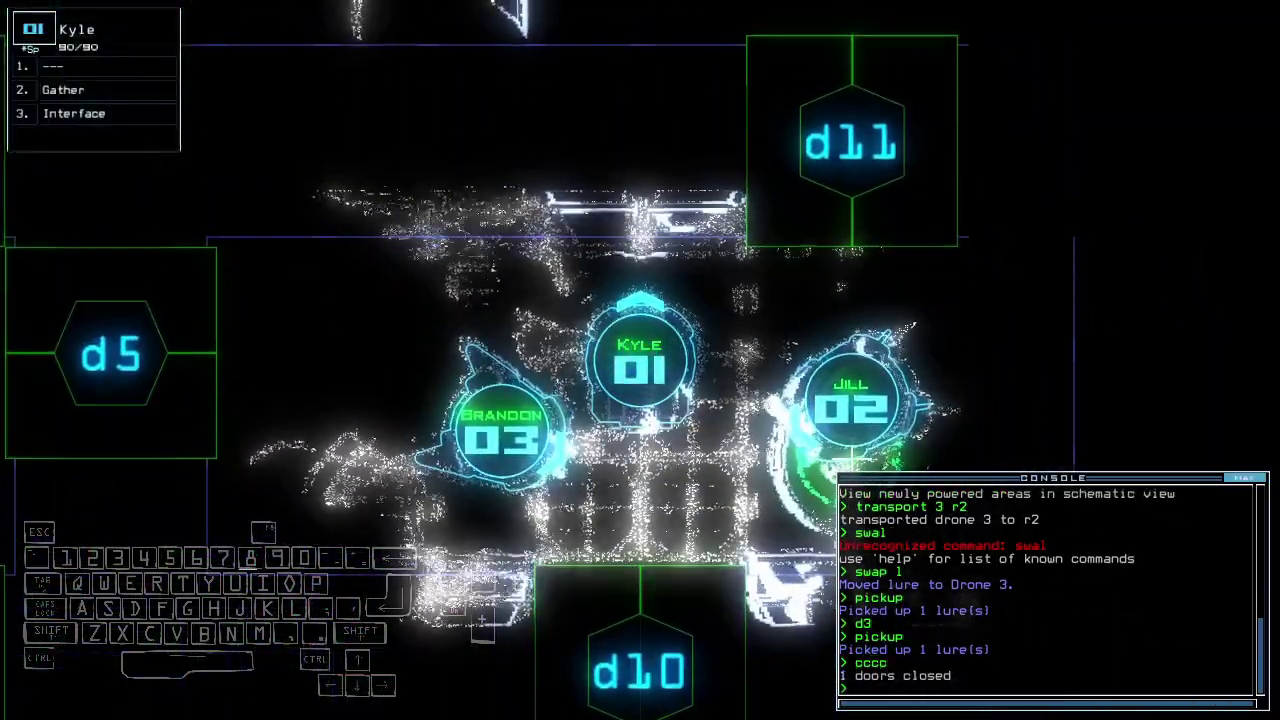
pyautogui.write('ty')
pyautogui.press('Return')
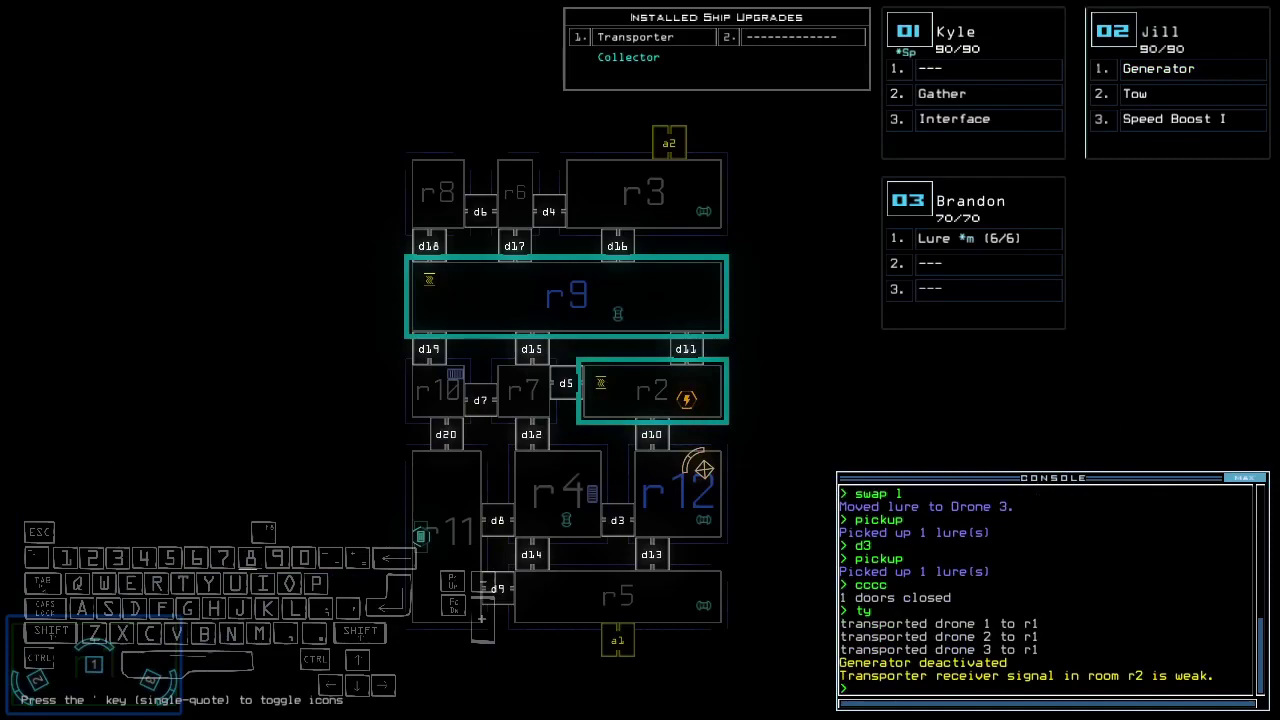
# - Select Jill, transport her to r2, and reactivate the outpost generator
pyautogui.press('2')
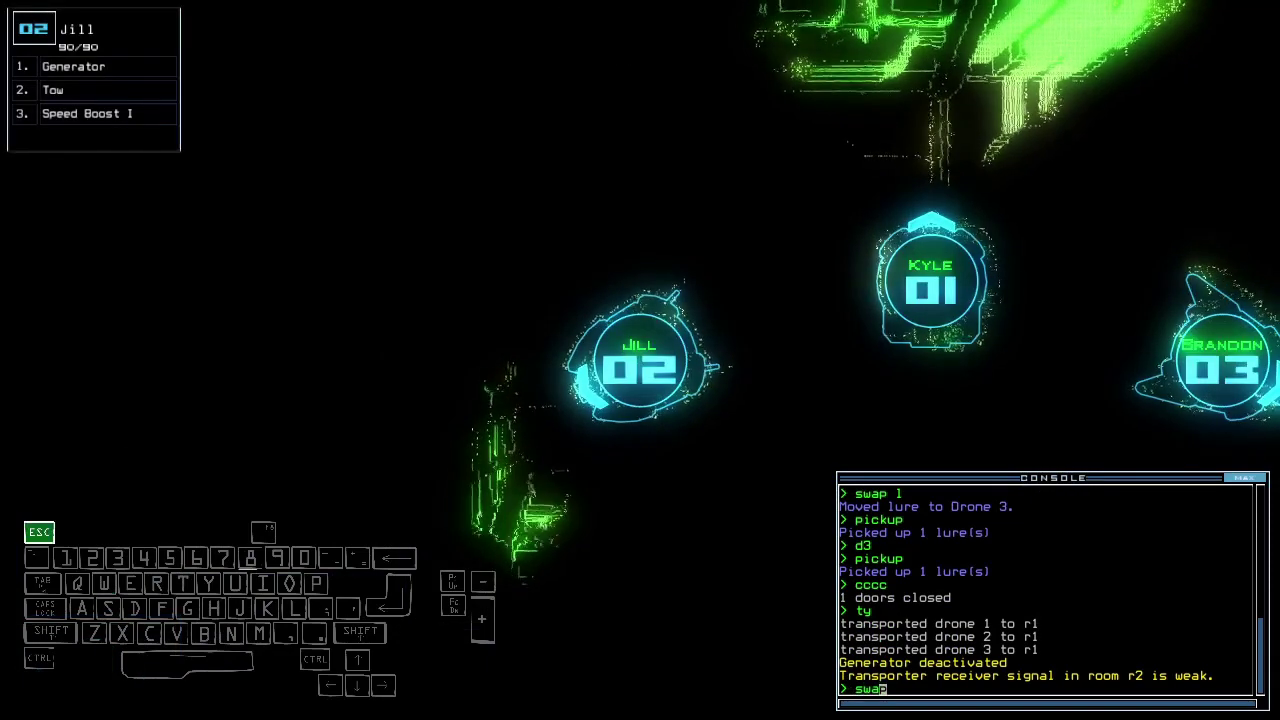
pyautogui.press('Escape')
pyautogui.write('transport 2 r2')
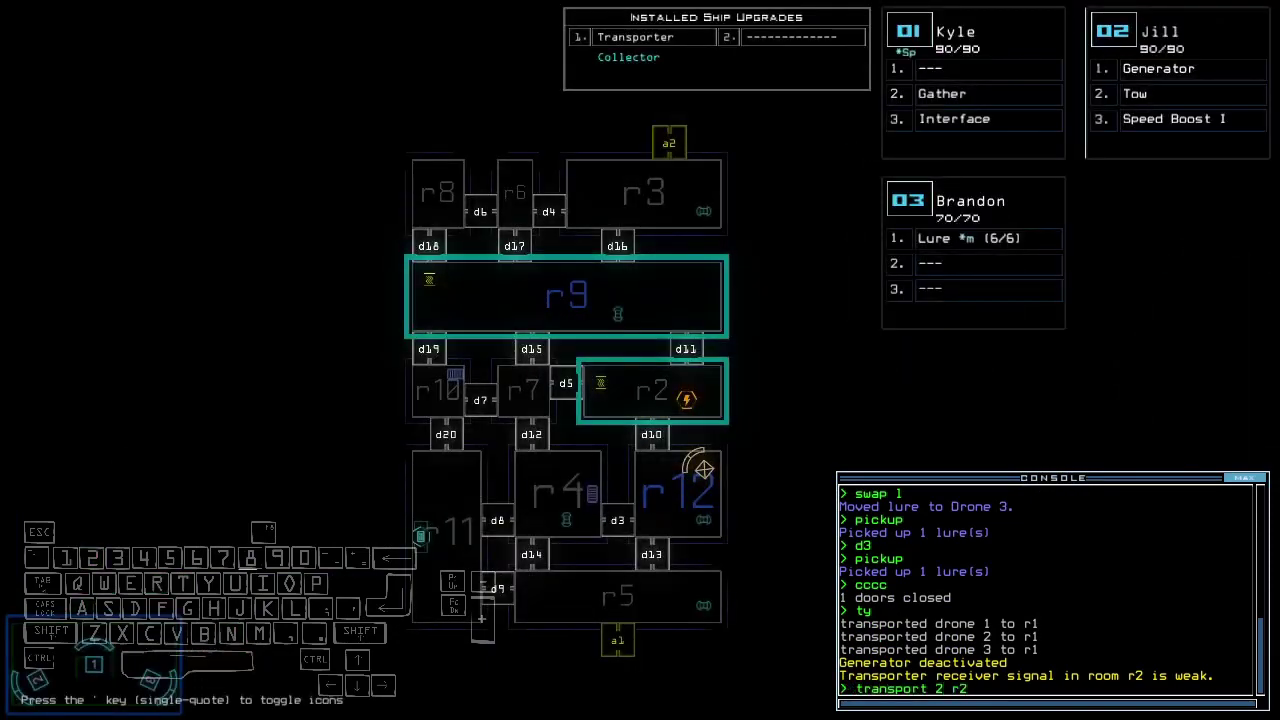
pyautogui.press('Return')
pyautogui.write('2generator')
pyautogui.press('Return')
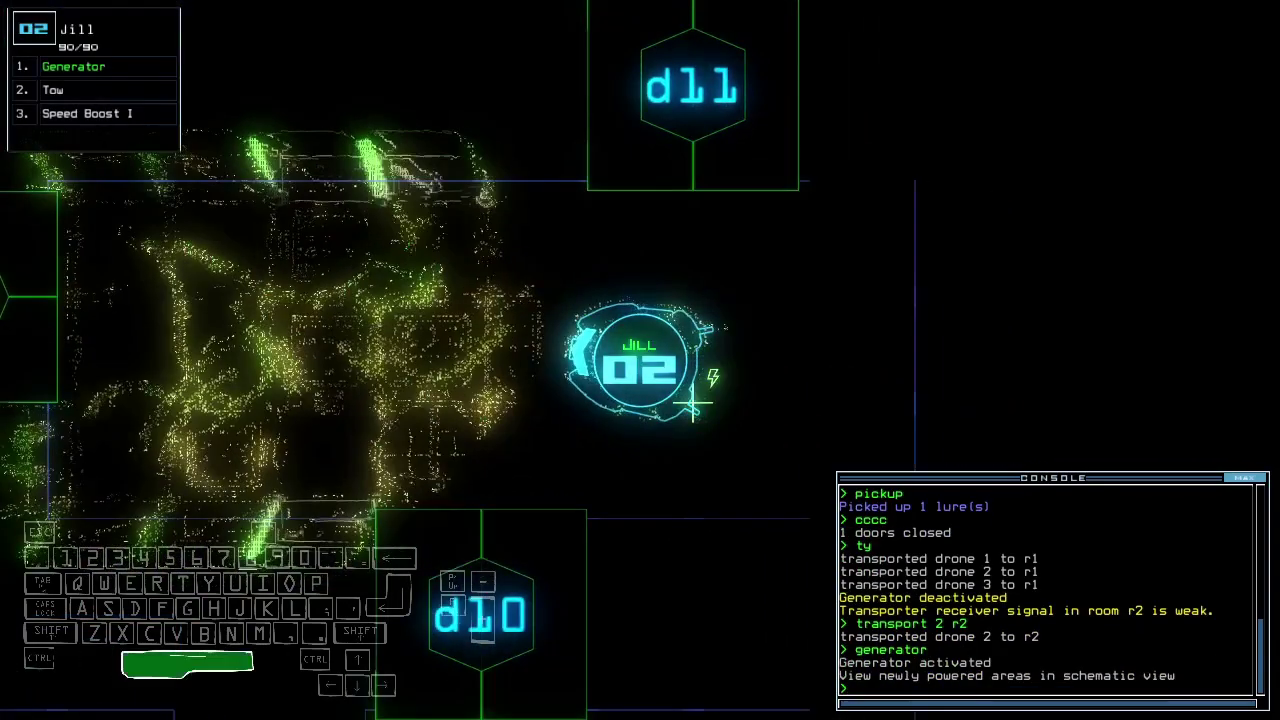
pyautogui.press('Escape')
pyautogui.write('bbbb ;a1 a2;ty')
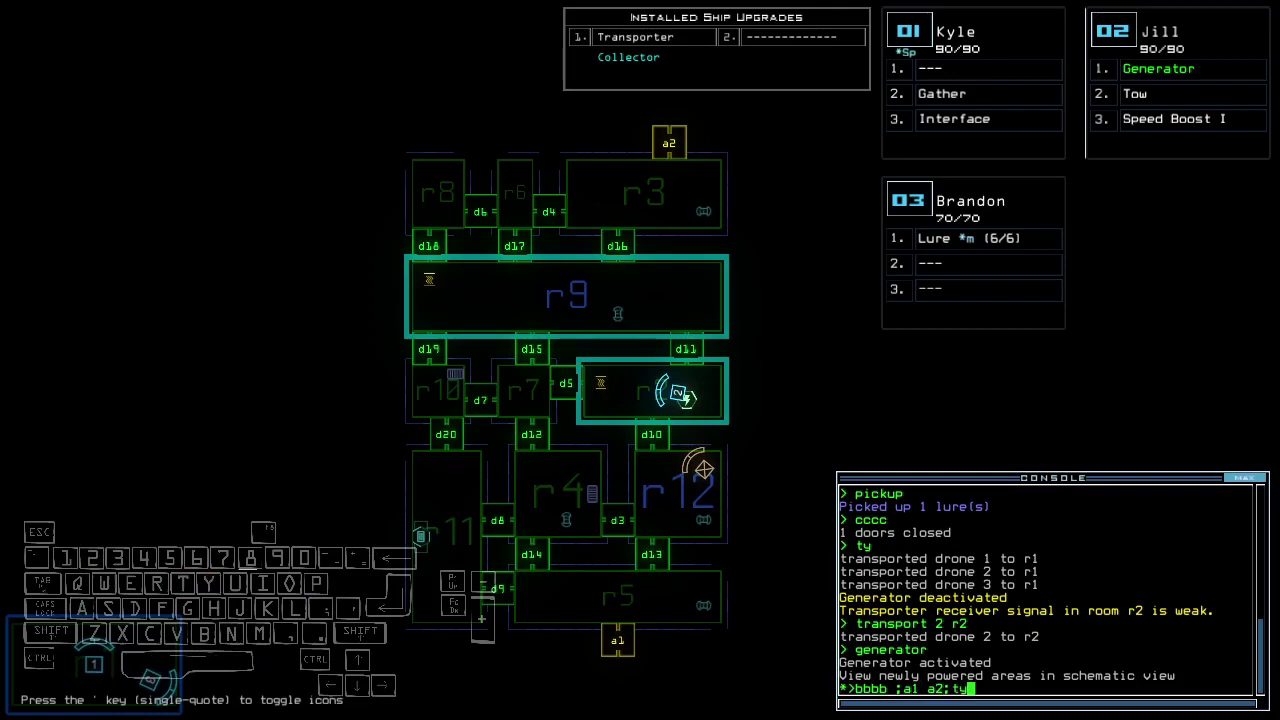
# - Run 'bbbb ;a1 a2;ty' to open all doors and airlocks a1, a2, then recall Jill
pyautogui.press('Return')
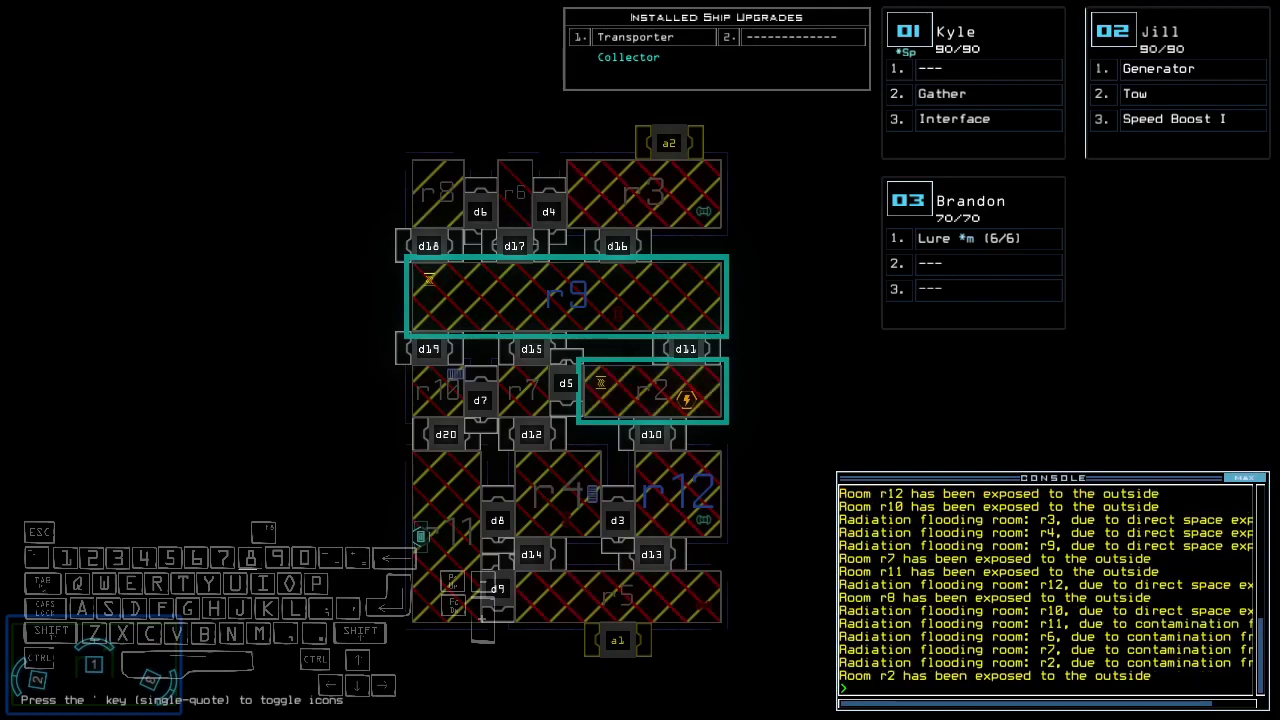
pyautogui.write('o')
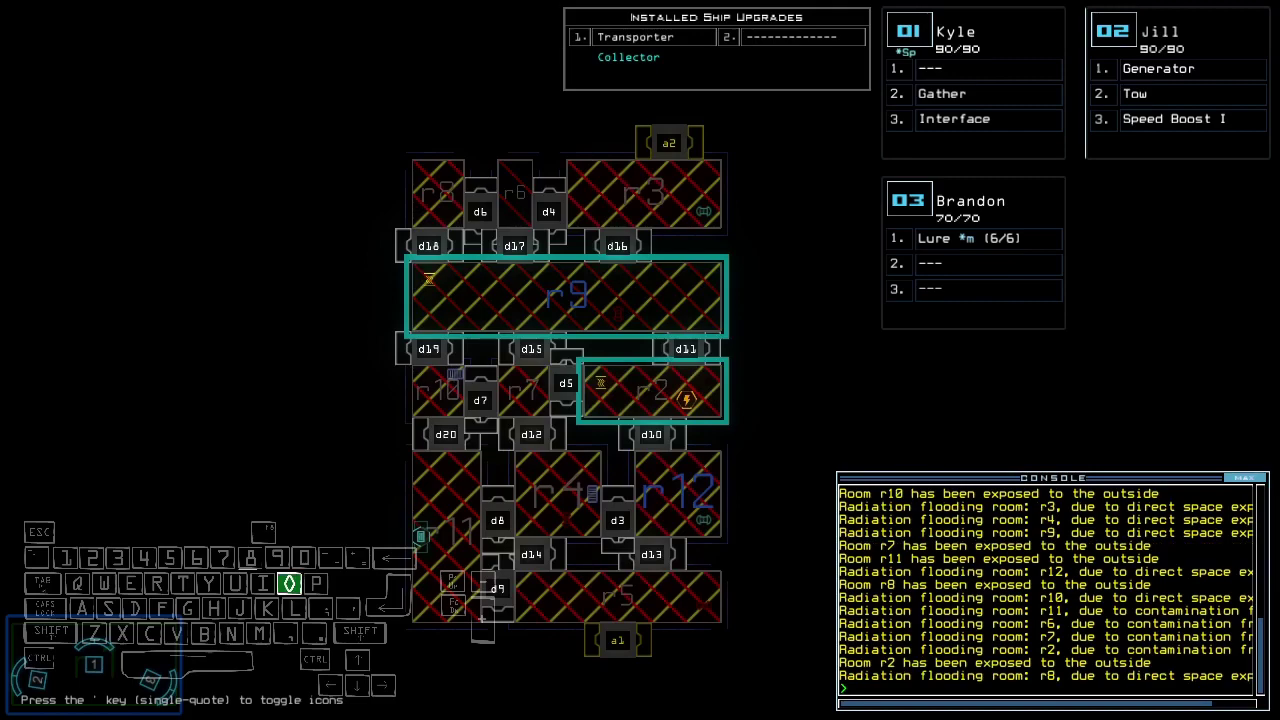
pyautogui.write('ut')
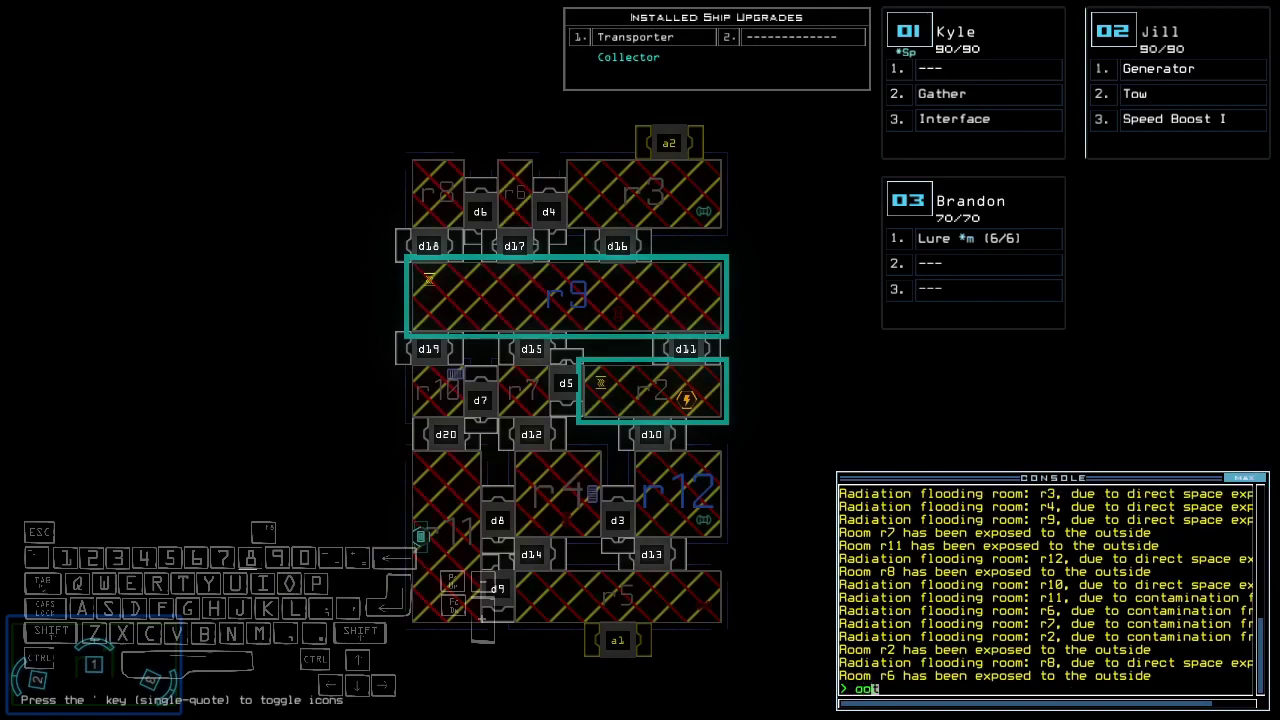
# - Depart the outpost with 'out' and dismiss the 1010-point Daily Challenge score
pyautogui.press('Return')
pyautogui.press('space')
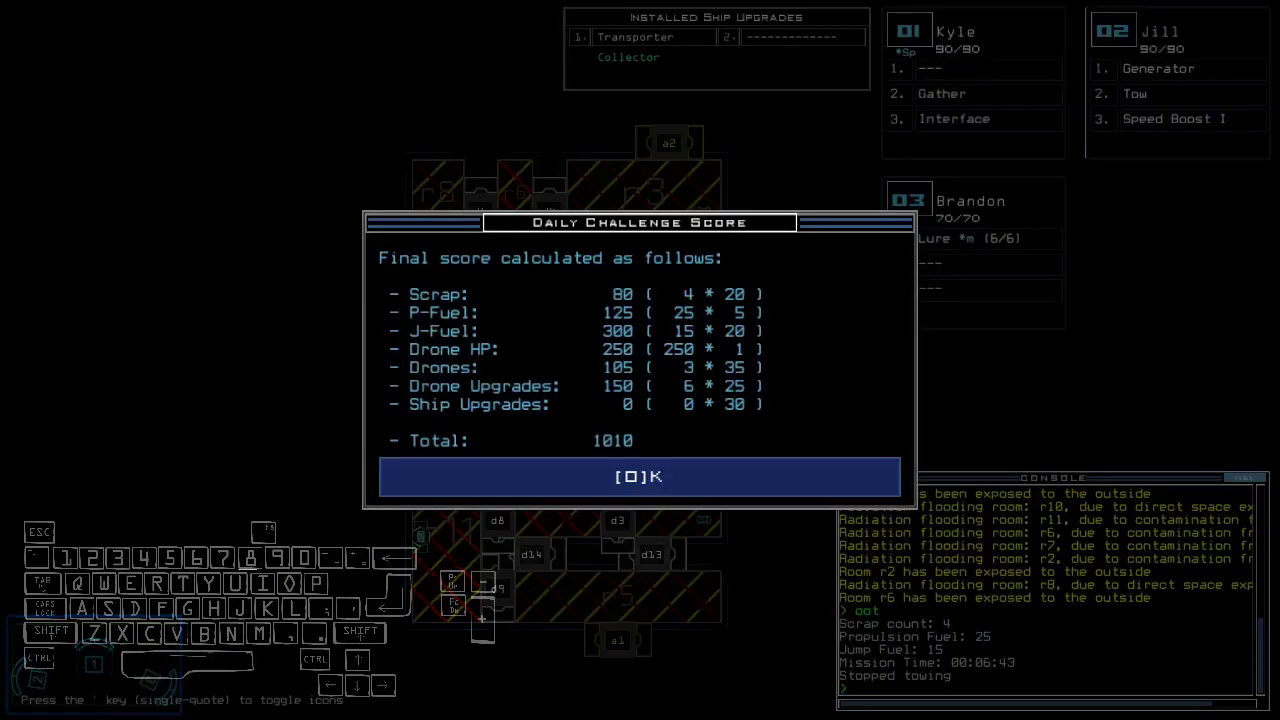